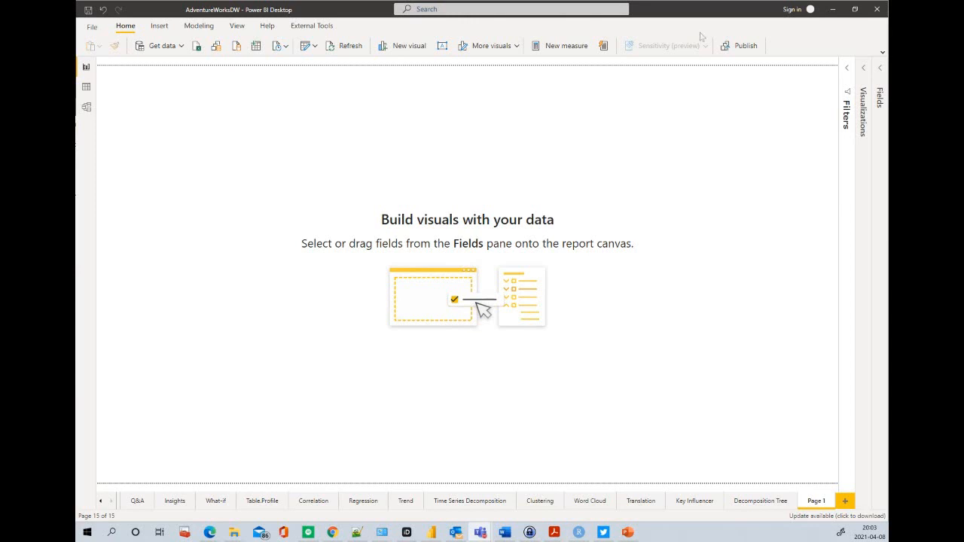
Add a Q&A visual to the blank page and ask it for "sales amount by date"
double_click(398, 141)
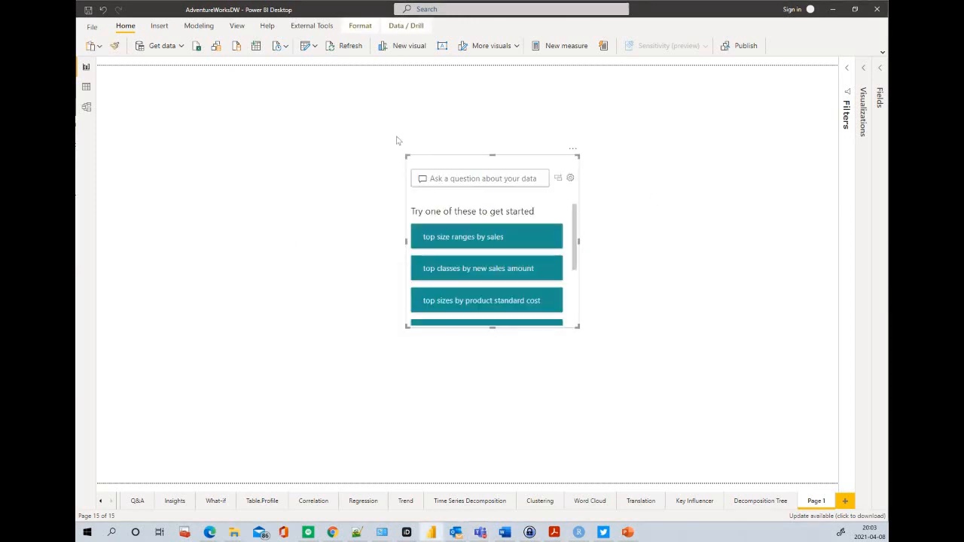
left_click(455, 177)
type("sal")
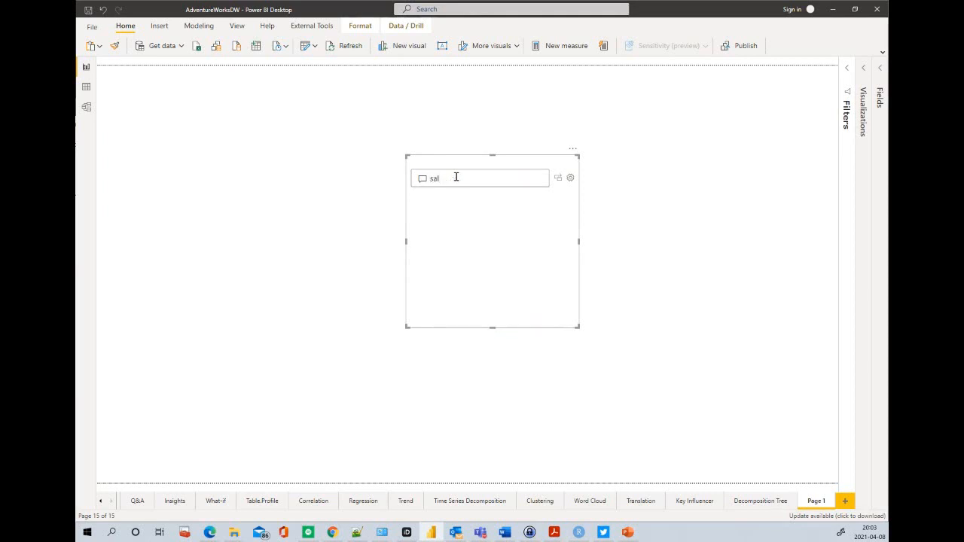
type("es amount")
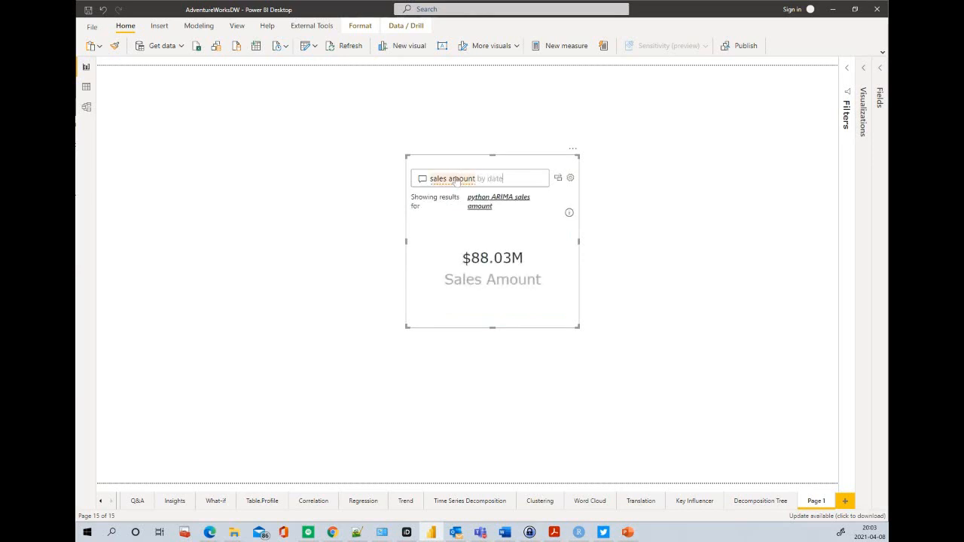
key("Tab")
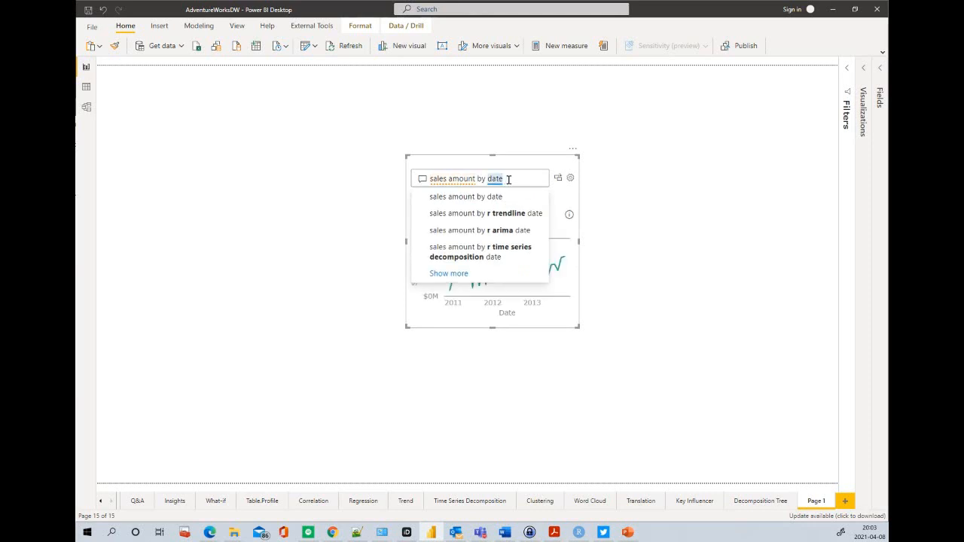
Turn the Q&A result into a standard line chart, place it in the page's upper-left corner and enlarge it to fill the page
left_click_drag(475, 167, 184, 76)
left_click(364, 134)
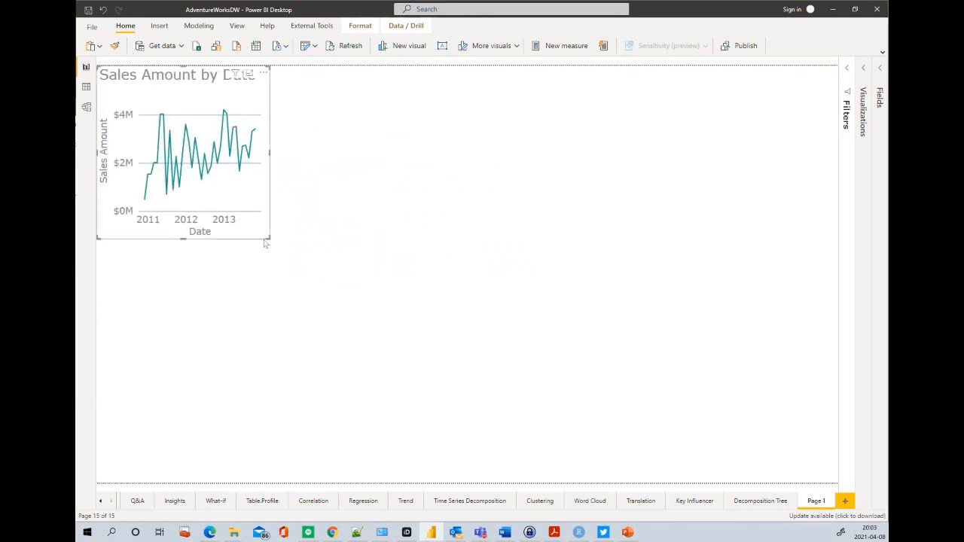
left_click_drag(265, 238, 836, 482)
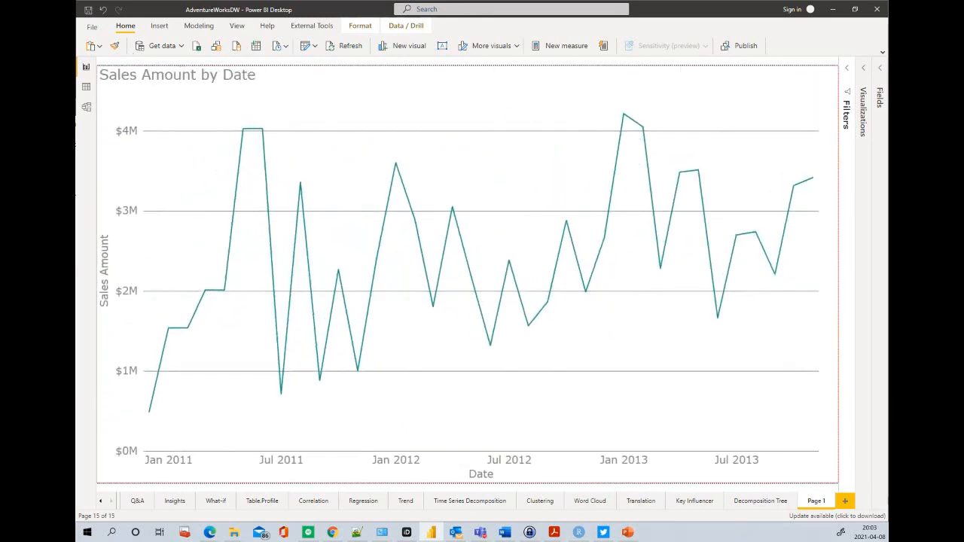
mouse_move(573, 379)
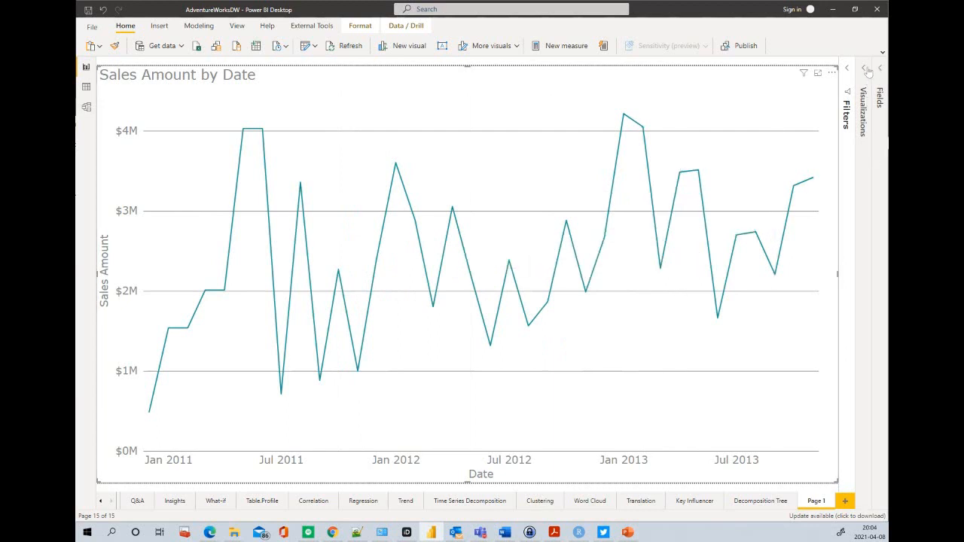
Add a trend line to the Sales Amount by Date line chart
left_click(863, 107)
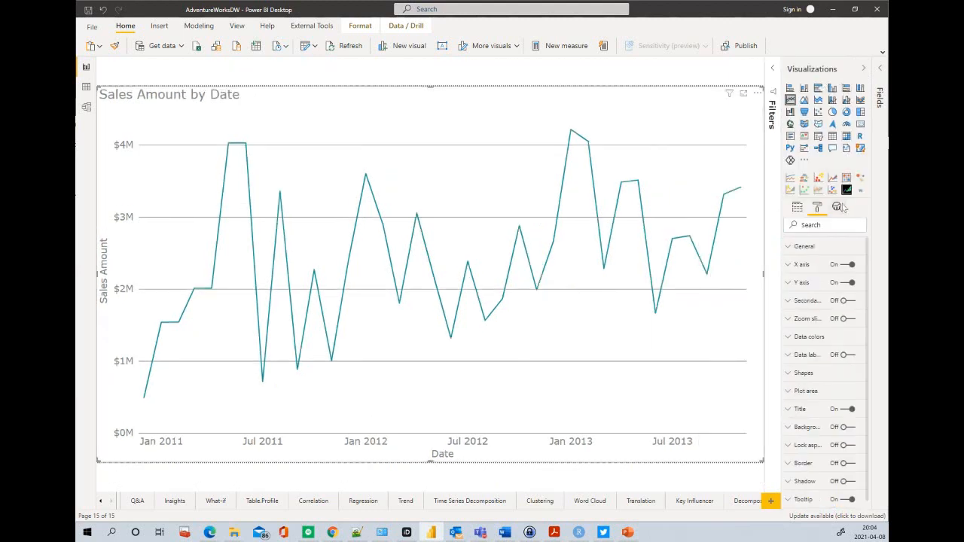
left_click(836, 206)
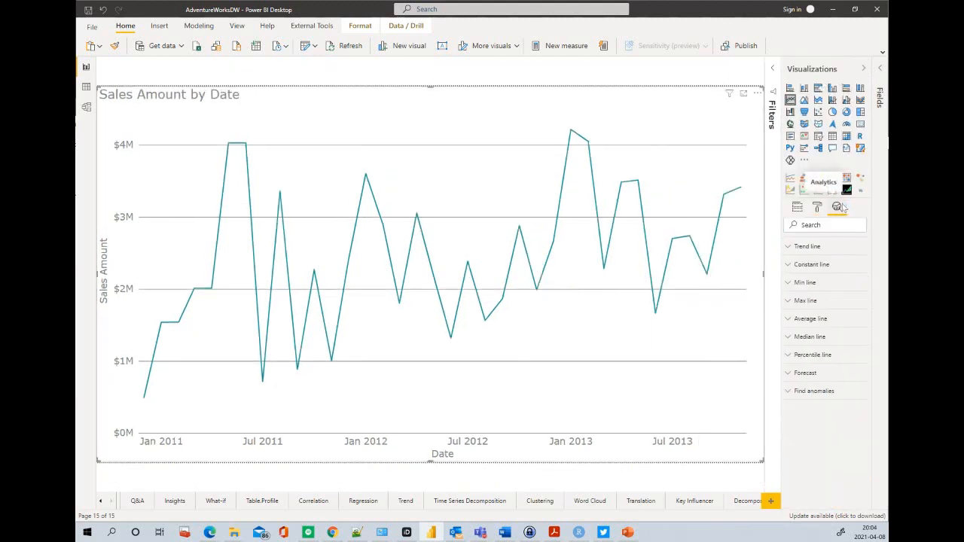
left_click(788, 251)
left_click(812, 275)
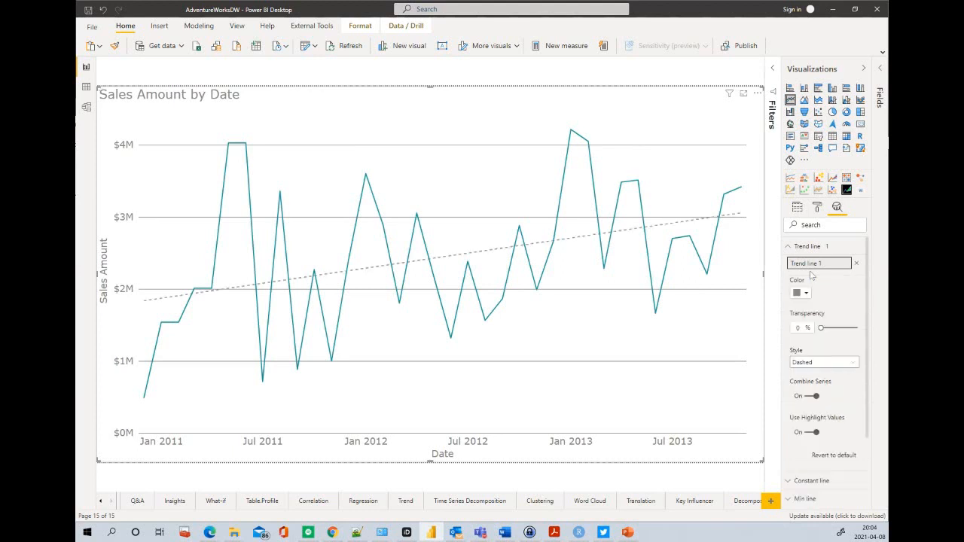
left_click(787, 249)
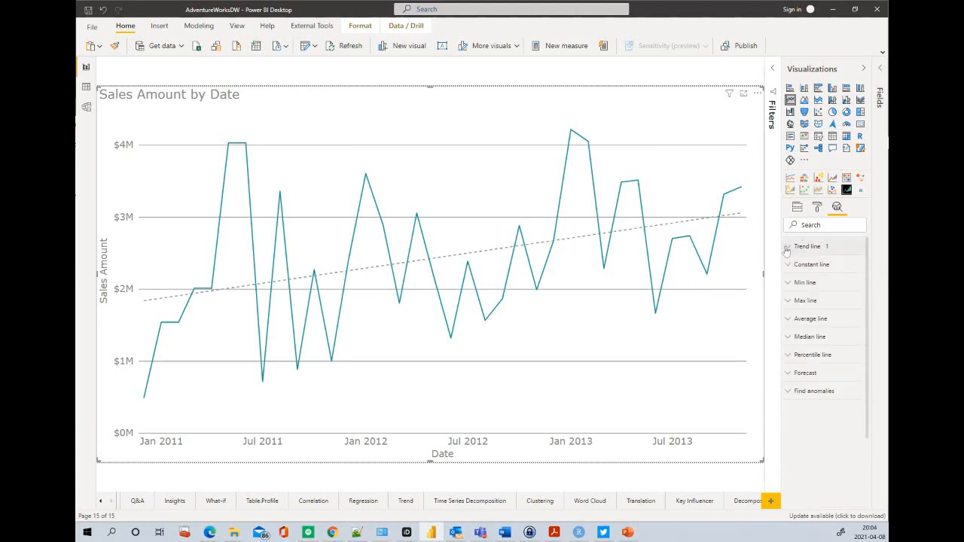
Add a forecast to the line chart with a length of 6 points and a seasonality of 12 points
left_click(790, 374)
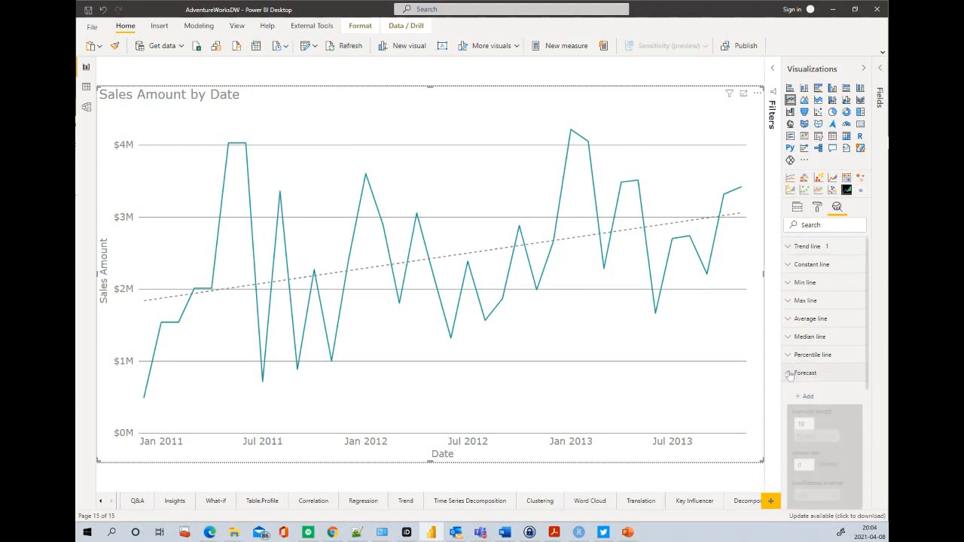
left_click(806, 396)
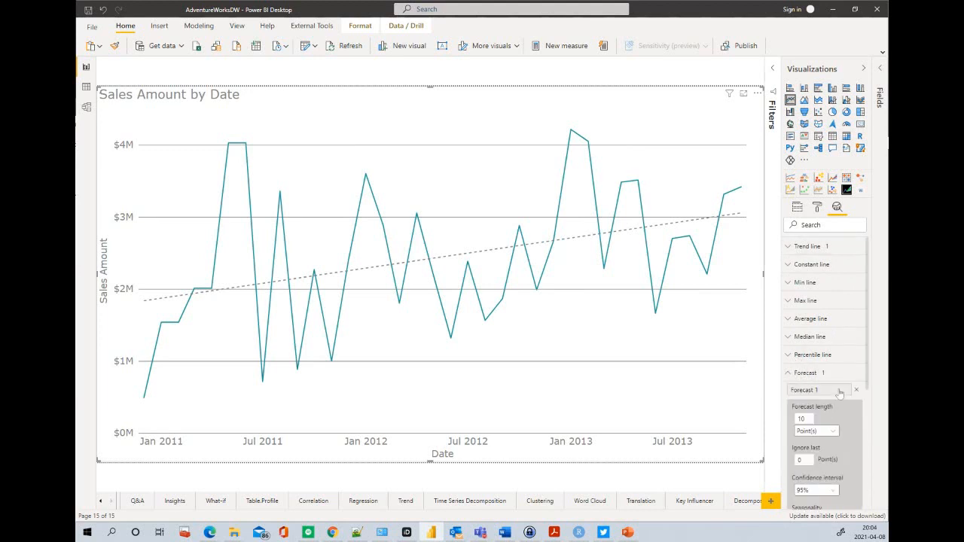
double_click(803, 419)
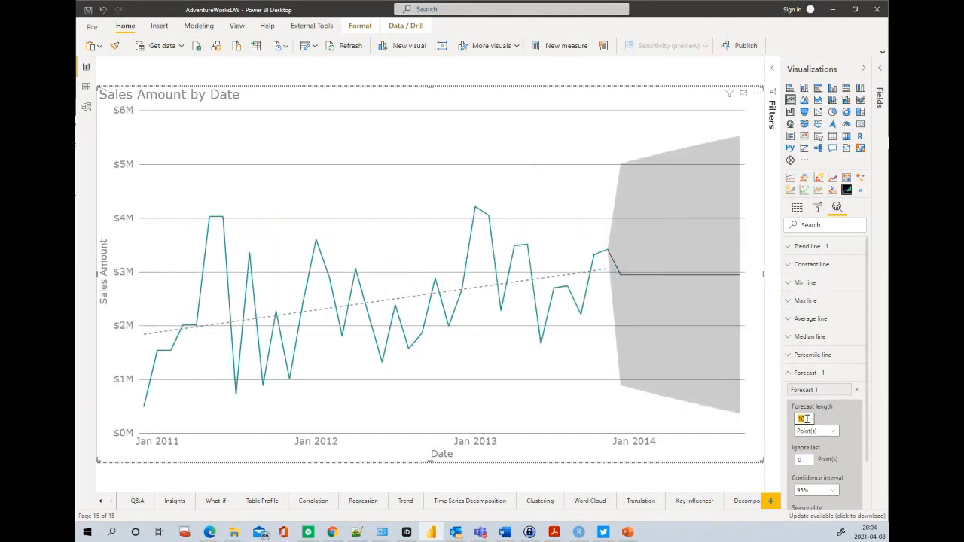
type("6")
scroll(837, 417, "down", 1)
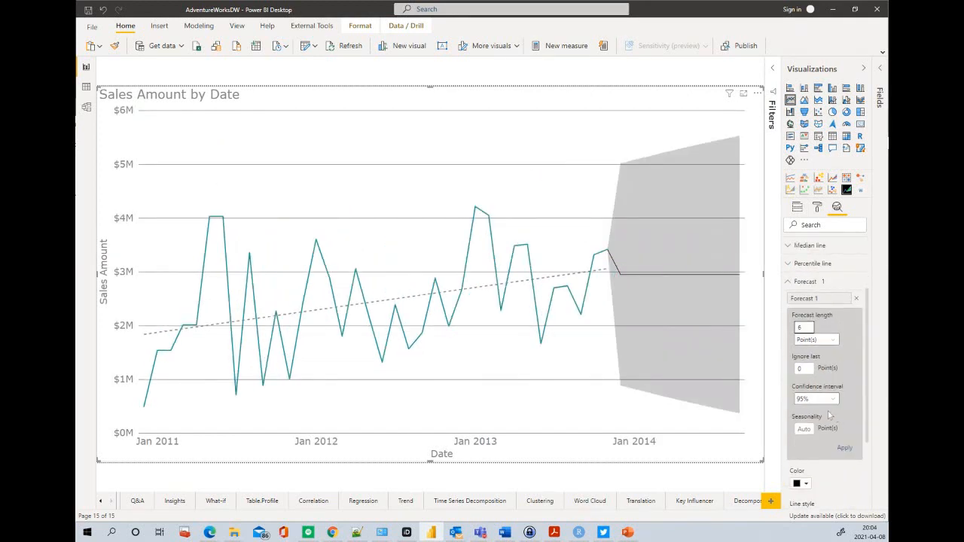
left_click(805, 428)
type("12")
left_click(845, 449)
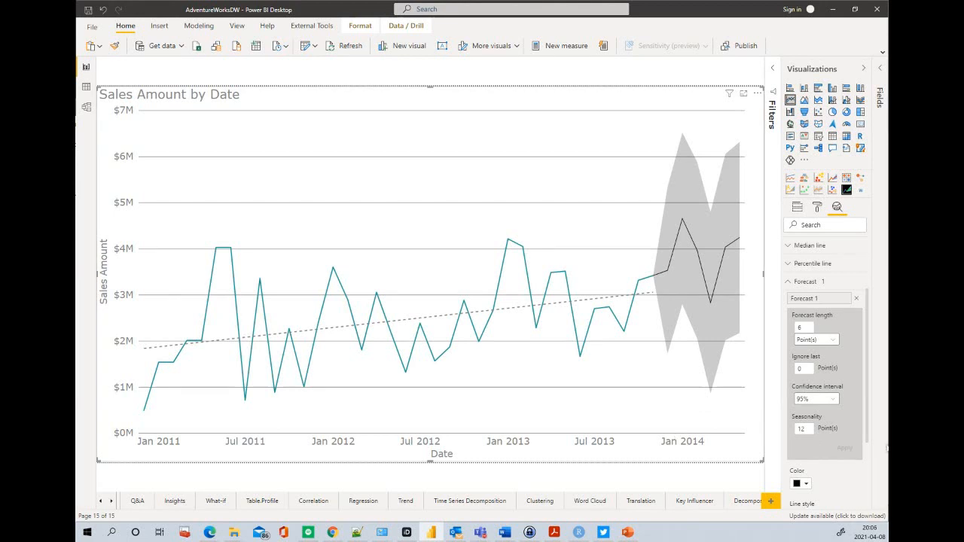
Remove the forecast and the trend line from the Sales Amount by Date chart
left_click(857, 298)
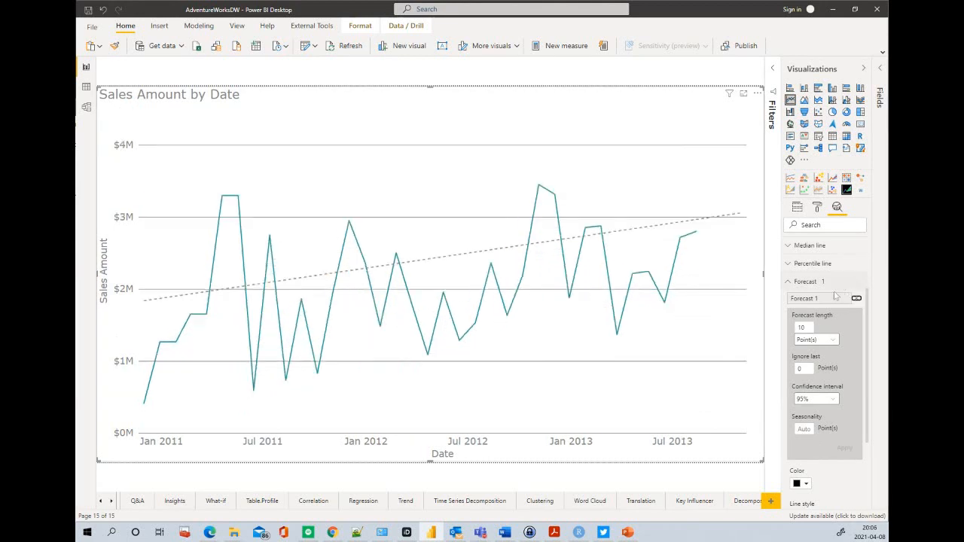
scroll(828, 299, "up", 2)
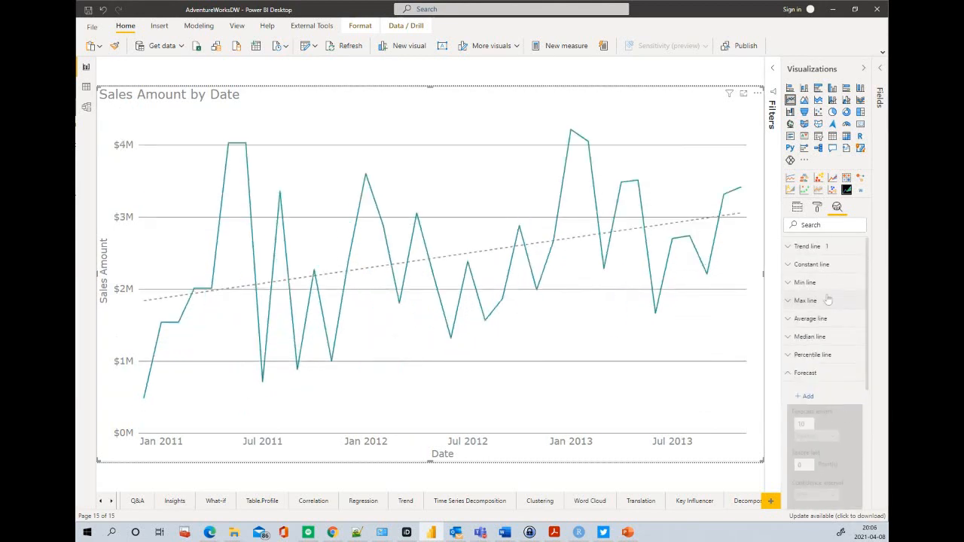
left_click(808, 247)
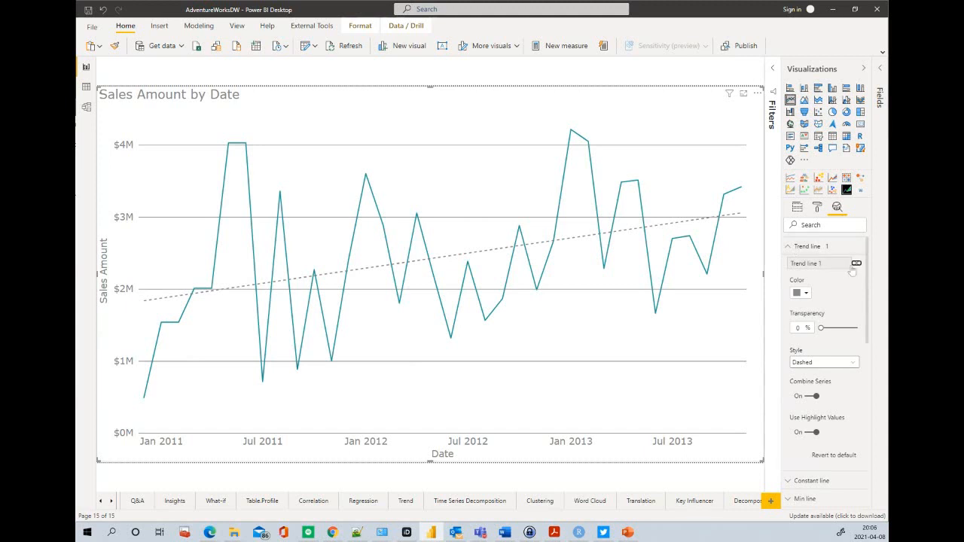
left_click(856, 264)
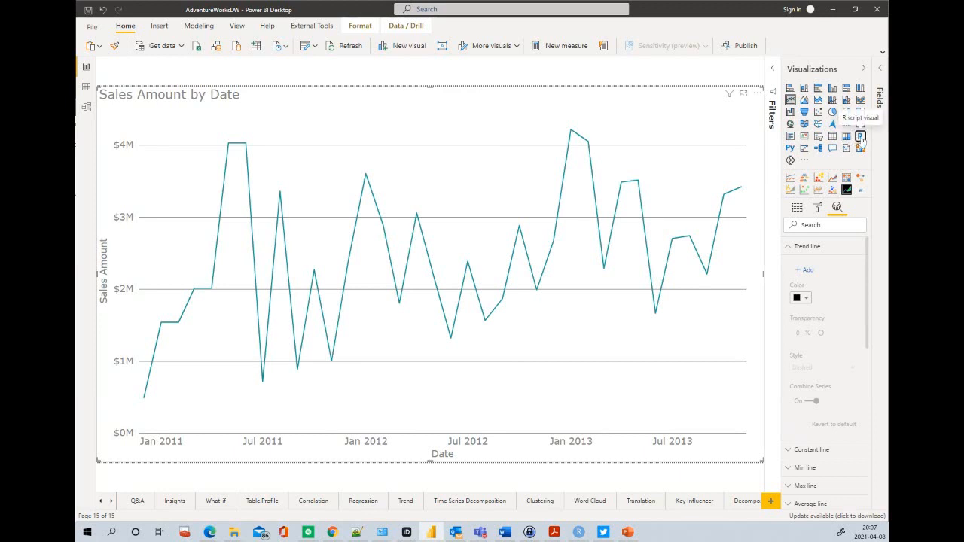
Convert the line chart to an R script visual and display its assigned fields
left_click(861, 136)
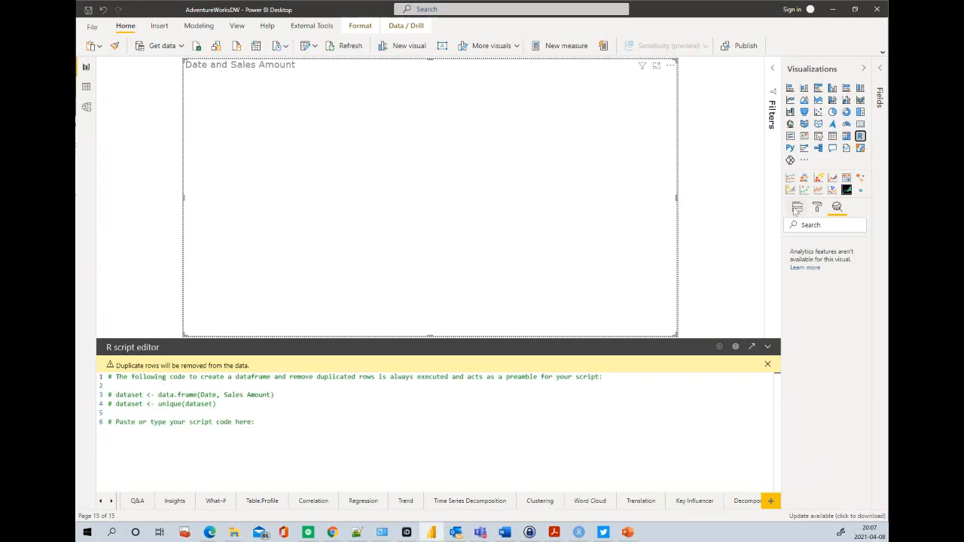
left_click(797, 208)
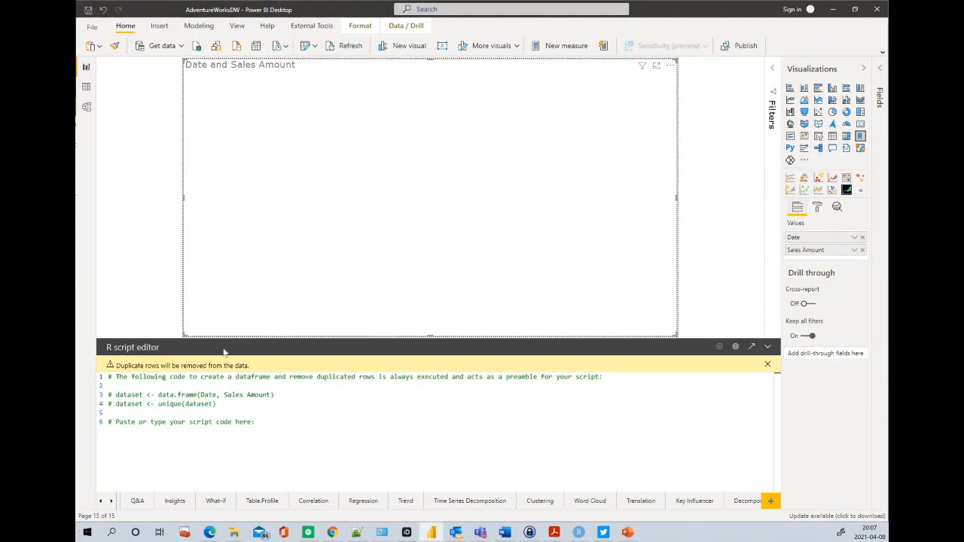
Examine the script's commented preamble, in particular the data.frame call and its Date and Sales Amount arguments
left_click(315, 400)
left_click(107, 393)
double_click(149, 395)
left_click_drag(157, 395, 198, 395)
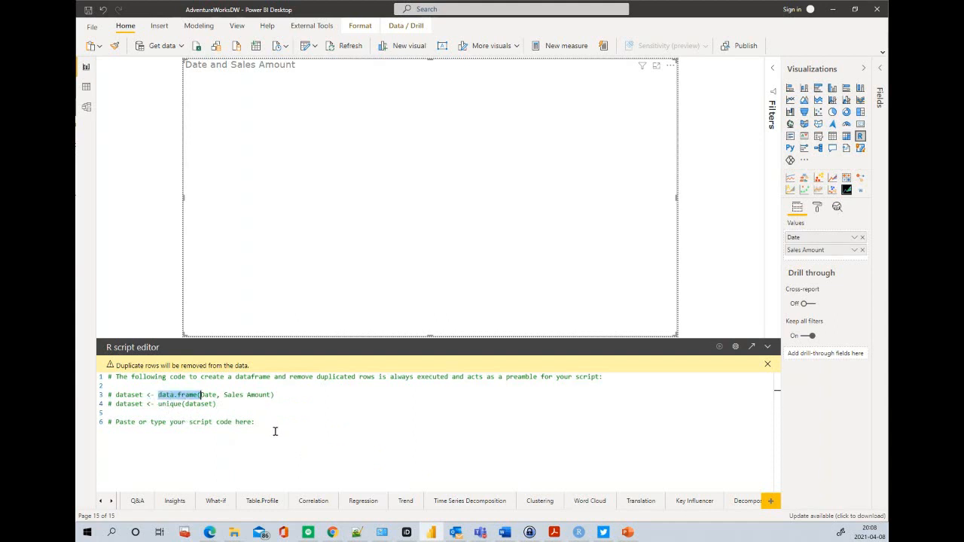
left_click(258, 407)
left_click_drag(200, 394, 272, 395)
left_click(280, 394)
key("Left")
left_click(272, 394)
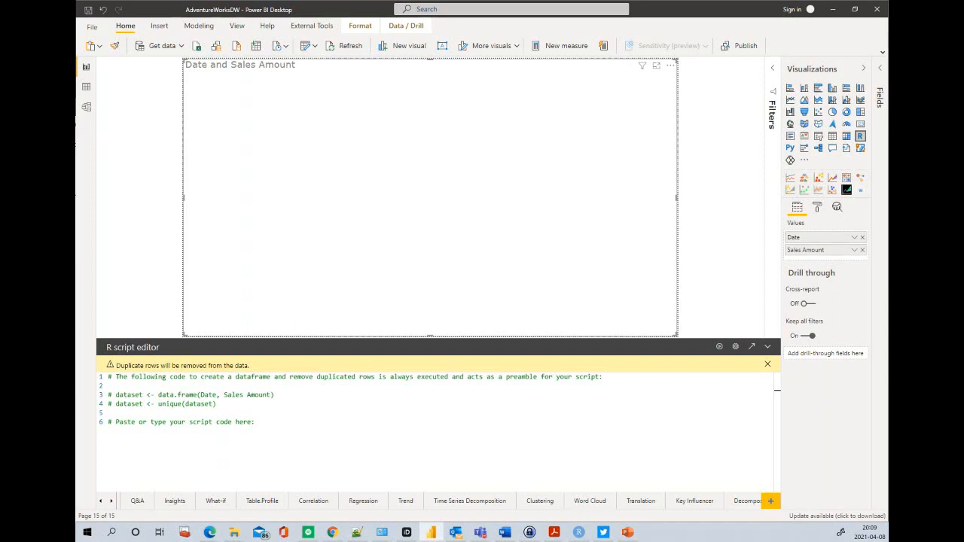
Insert the prepared Scatter script below the preamble, converting dataset$Date with as.POSIXct and plotting the dataset, with the type="l" plot line commented out
key("alt+Tab")
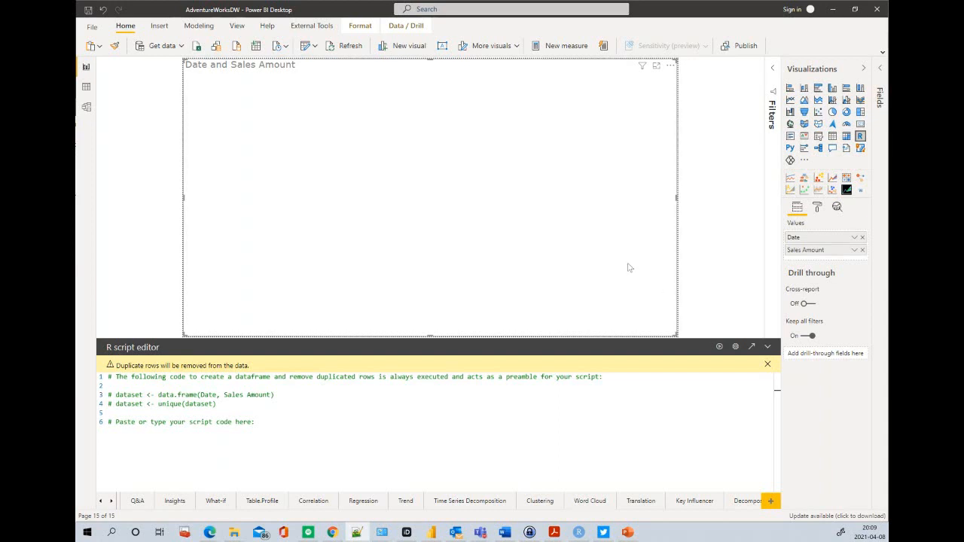
left_click(314, 421)
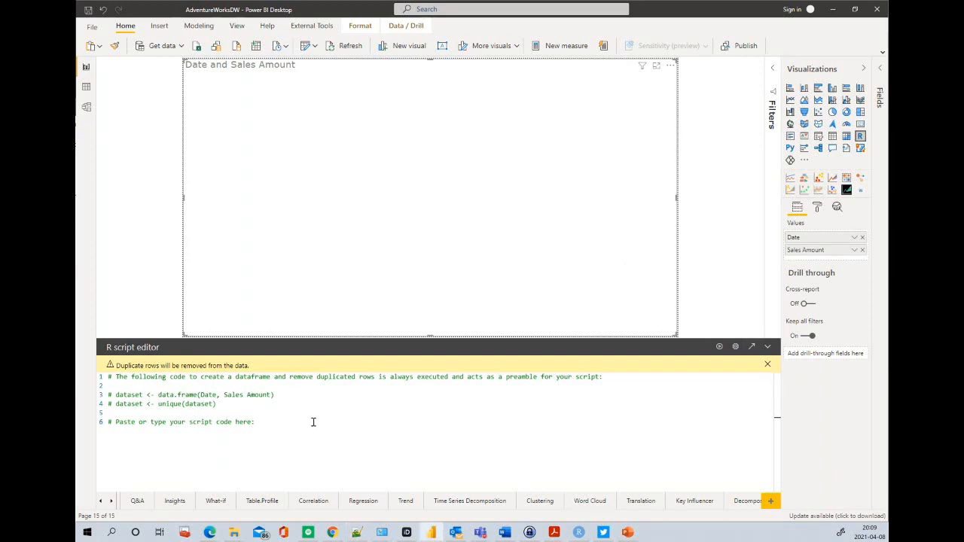
key("Return")
type("# Scatter # by Markus Ehrenmüller-Jensen  # prepare dataset dataset$Date <- as.POSIXct(dataset$Date)  # convert to date  # create plot plot(dataset) #plot(dataset ,type=\"l\")")
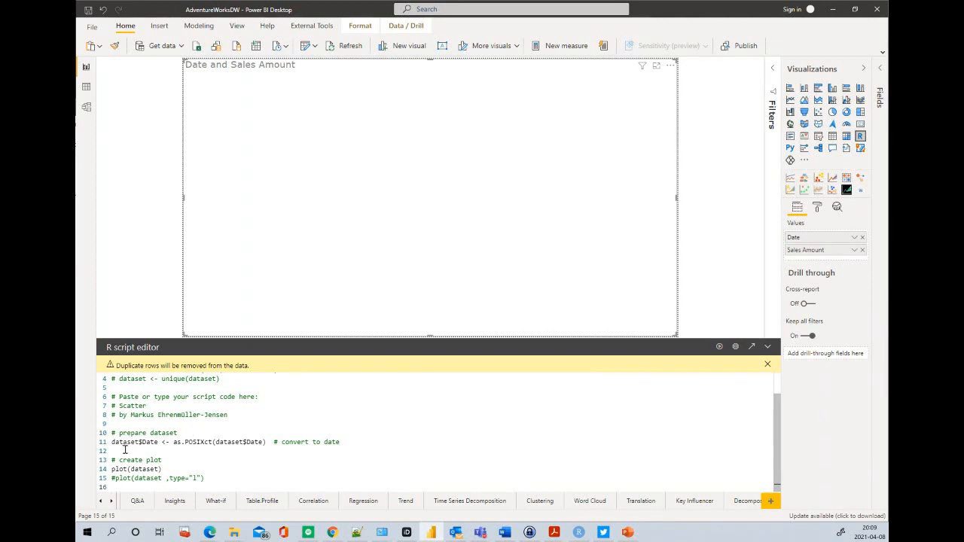
Try = and -> as the assignment operator in the dataset$Date line, and restore <-
double_click(165, 442)
type("=")
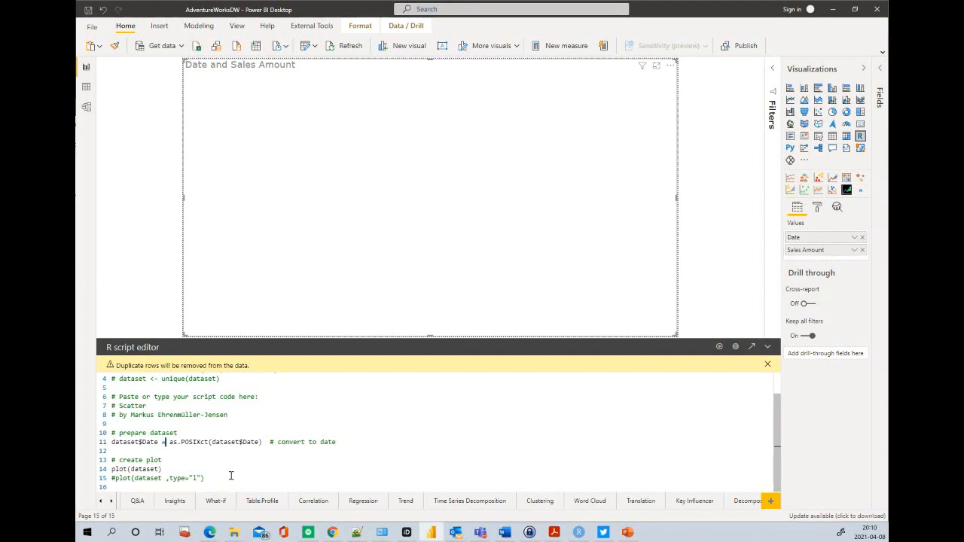
key("BackSpace")
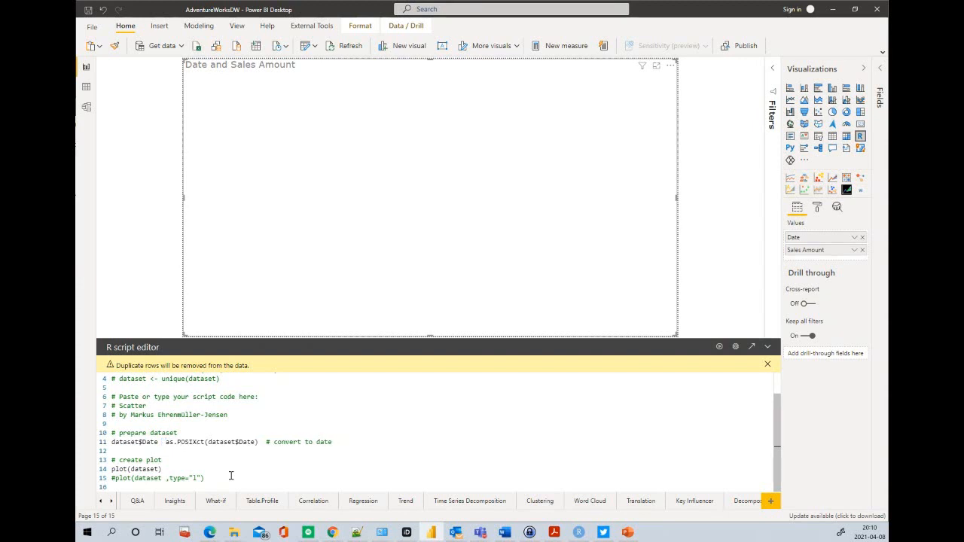
type("<-")
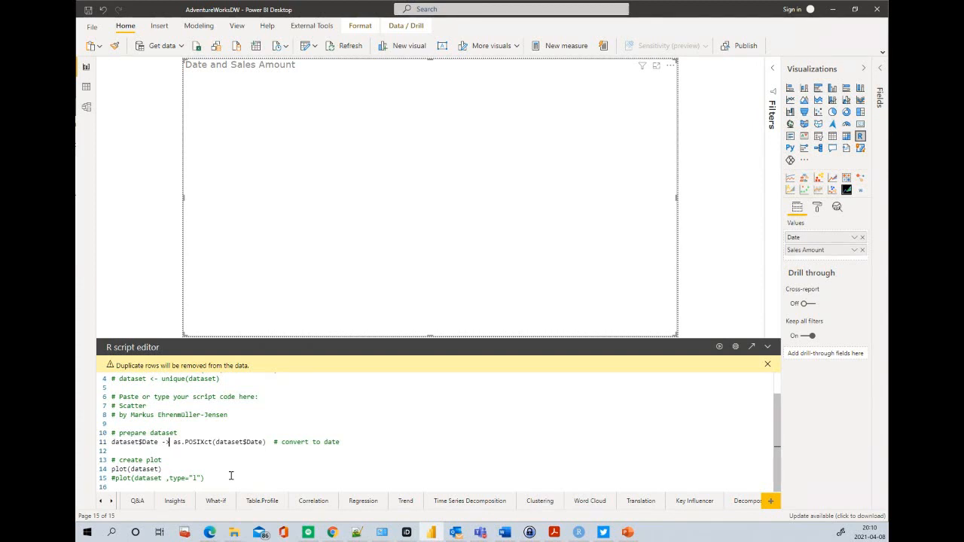
key("BackSpace")
key("BackSpace")
type("<-")
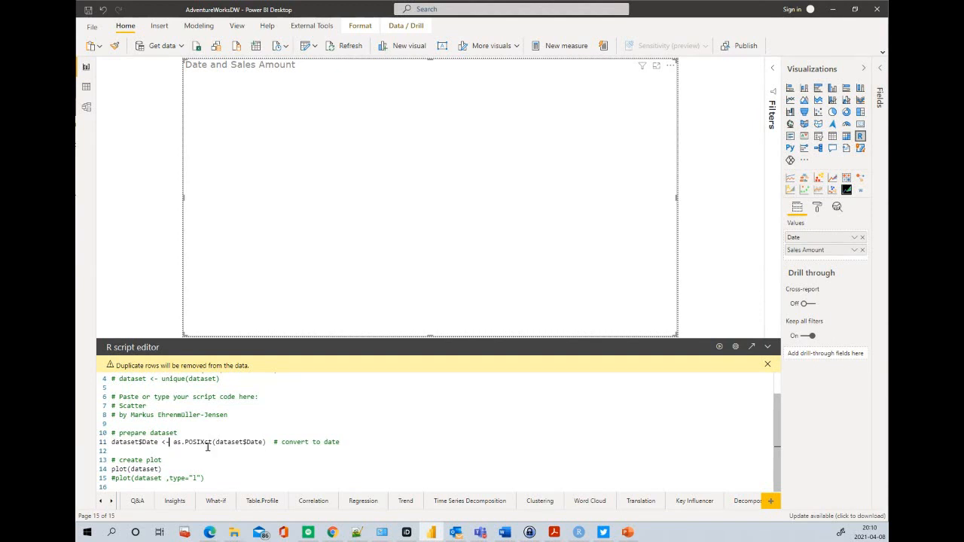
Examine the date conversion line: the dataset reference, its Date column and the as.POSIXct function
double_click(134, 443)
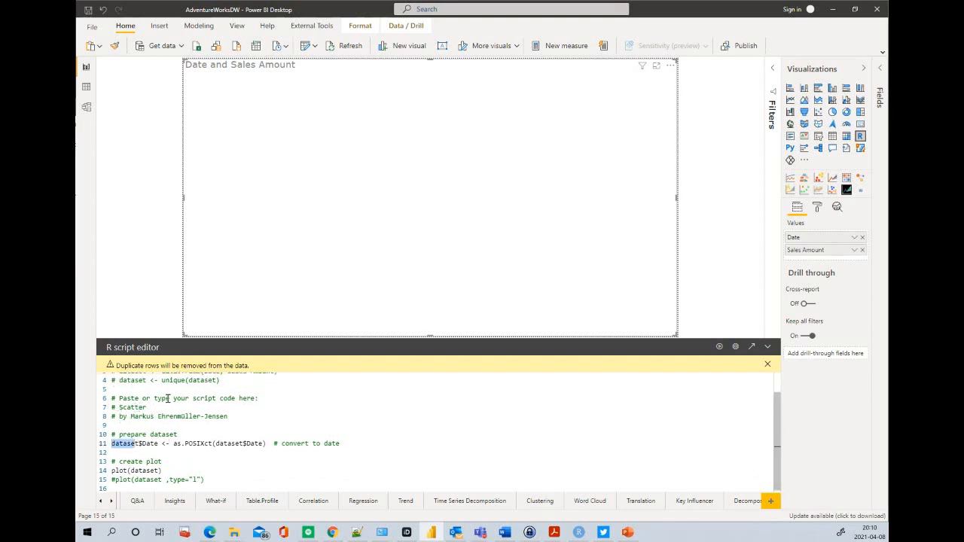
scroll(154, 407, "up", 1)
double_click(132, 395)
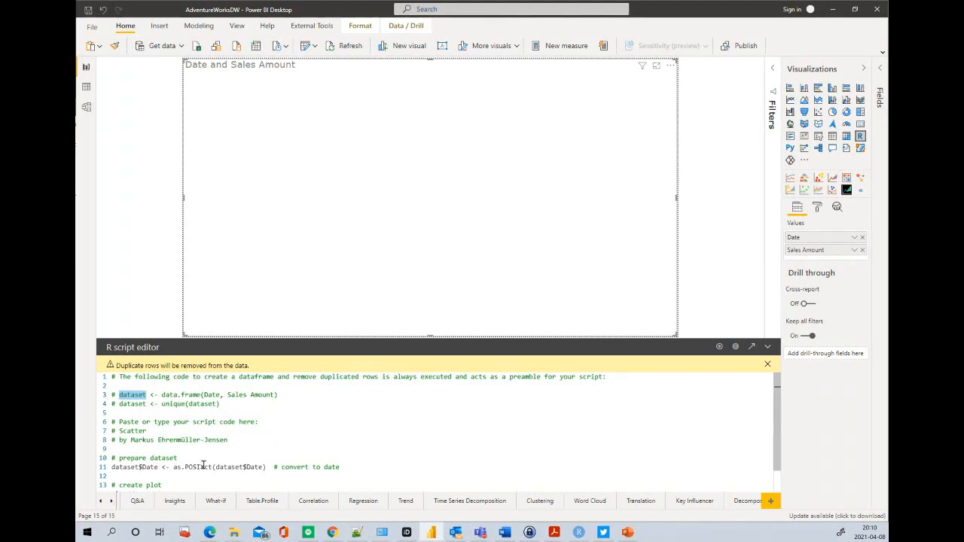
left_click(139, 467)
key("shift+Right")
key("shift+Right")
key("shift+Right")
key("shift+Right")
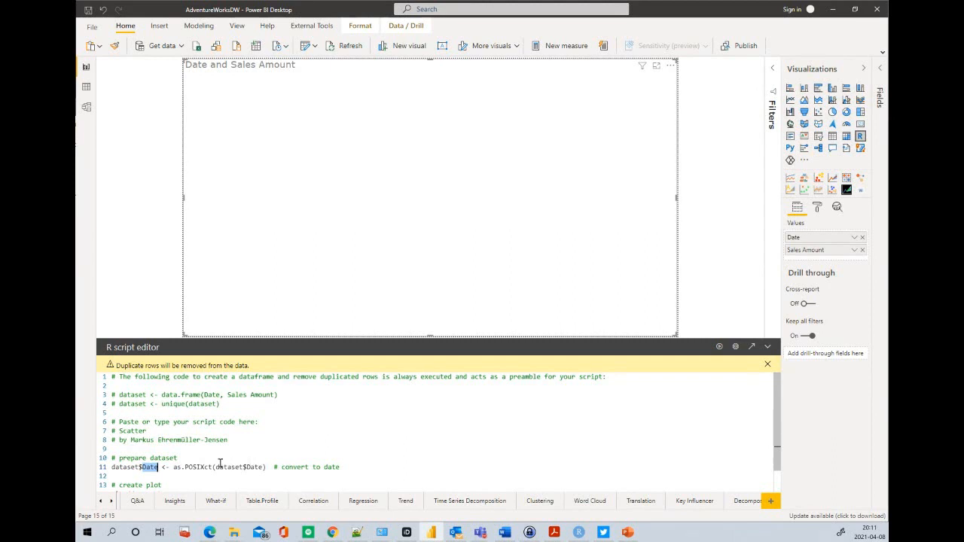
left_click(183, 467)
left_click_drag(173, 467, 212, 467)
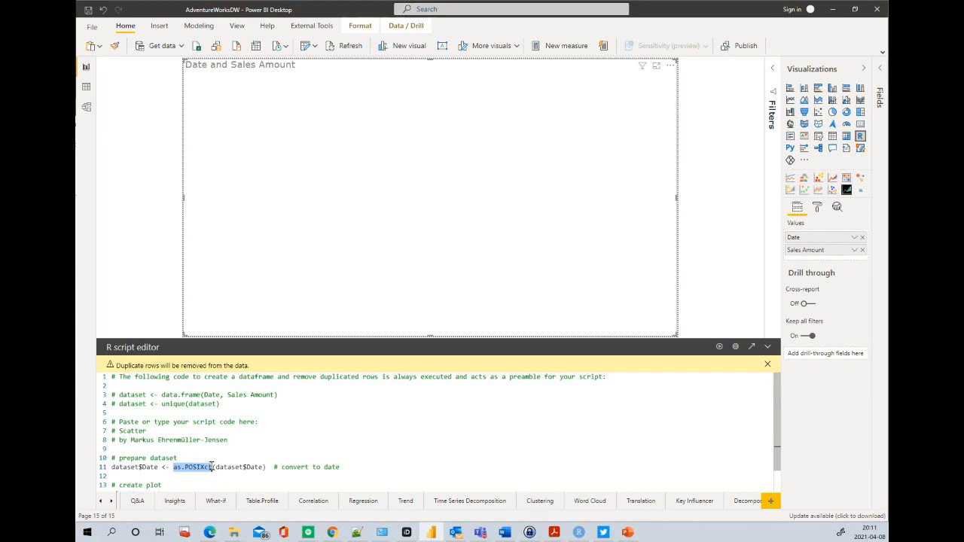
Review the Date assignment target and the dataset$Date argument passed to as.POSIXct
left_click_drag(140, 467, 160, 466)
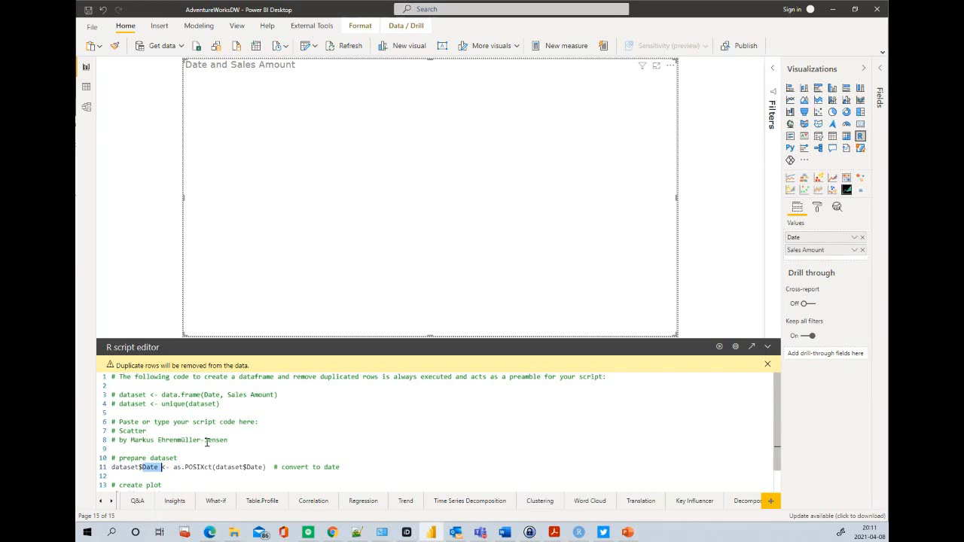
left_click(175, 467)
double_click(204, 467)
left_click_drag(216, 467, 263, 467)
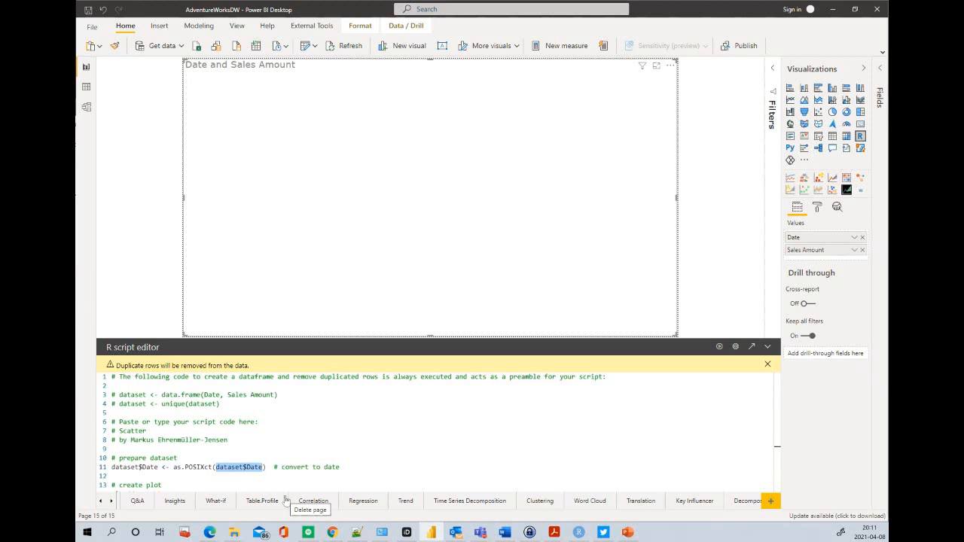
key("Home")
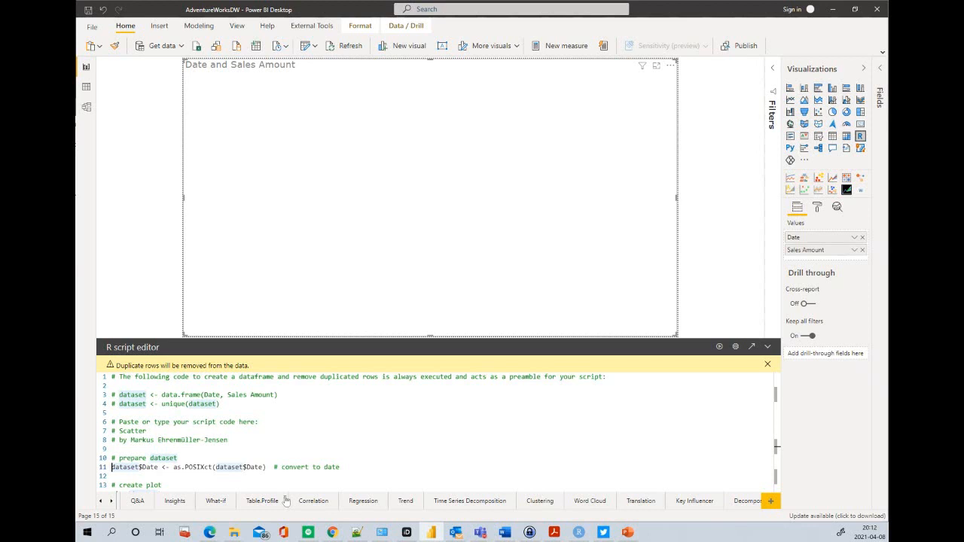
Review the plot(dataset) call under the create plot comment and run the R script to render the scatter plot
key("Down")
key("Down")
key("Down")
key("shift+Right")
key("shift+Right")
key("shift+Right")
key("shift+Right")
key("shift+Right")
key("shift+Right")
key("shift+Right")
key("shift+Right")
key("shift+Right")
key("shift+Right")
key("shift+Right")
key("shift+Right")
key("shift+Right")
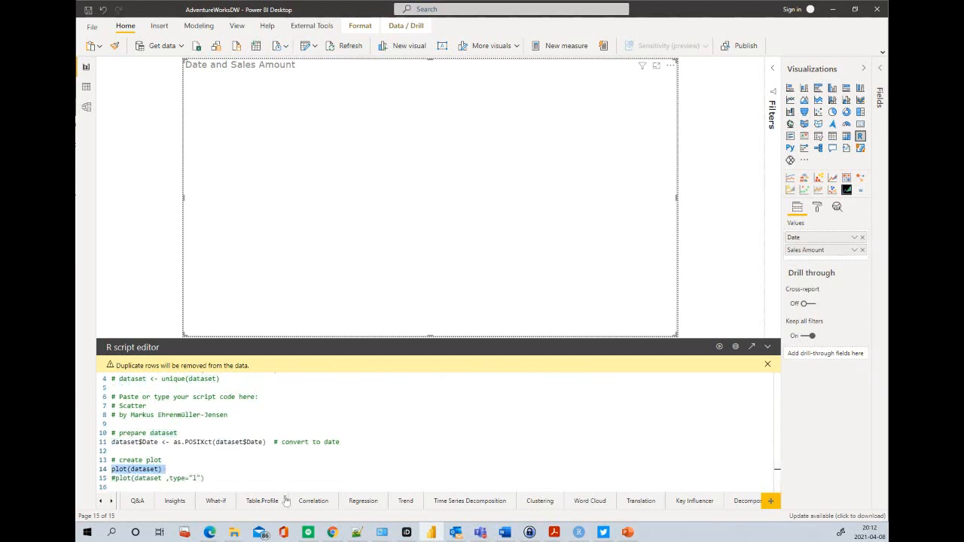
key("Right")
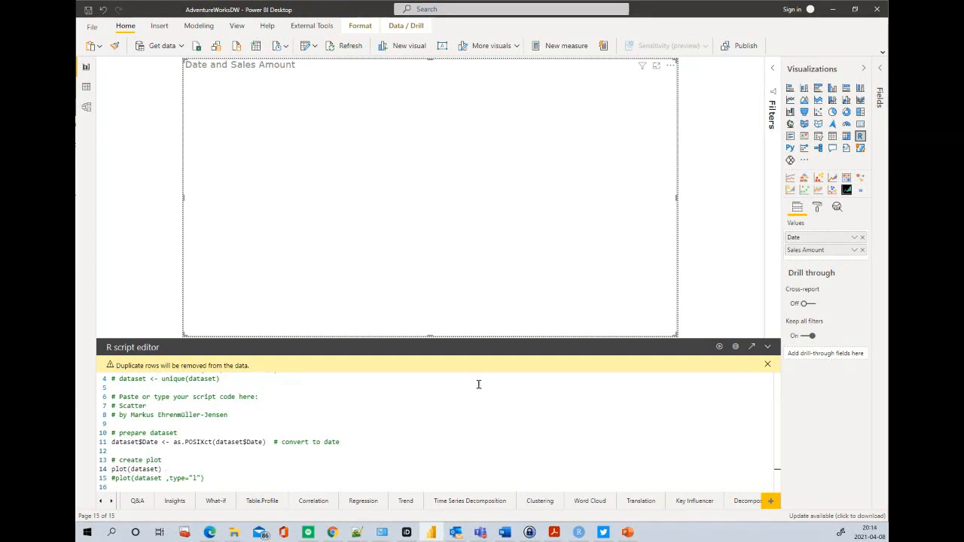
left_click(721, 348)
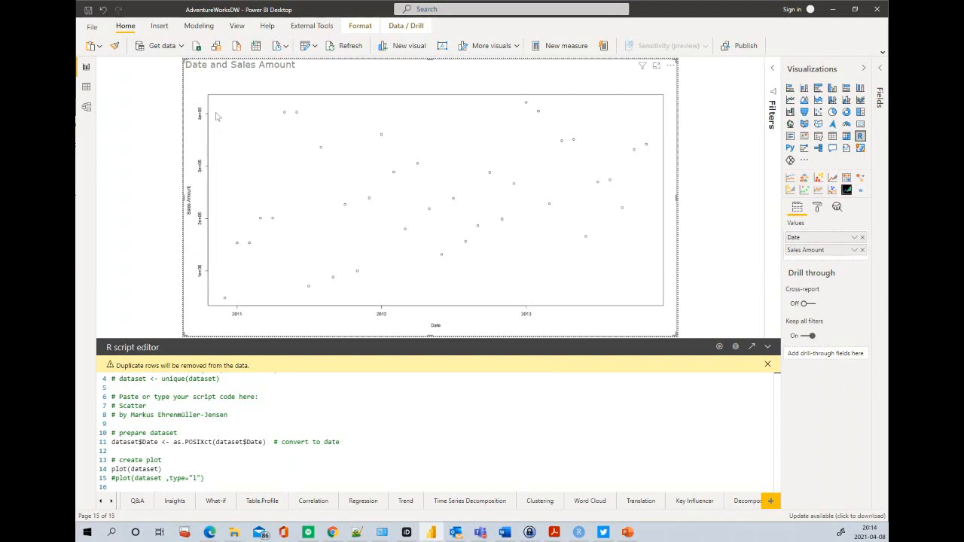
Comment out plot(dataset), uncomment the plot call with type="l", and rerun the R script to draw a line chart
left_click(220, 478)
key("Up")
type("#")
key("Down")
key("BackSpace")
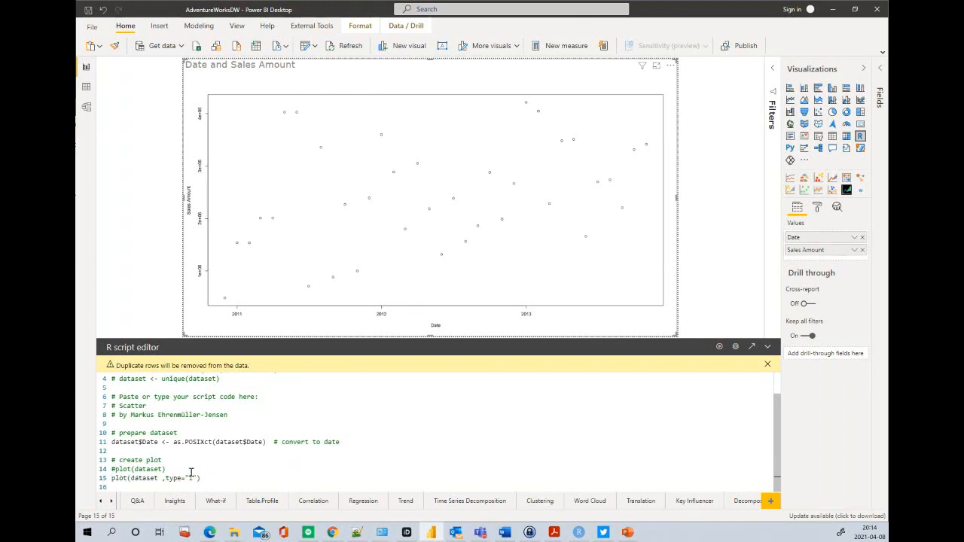
double_click(173, 478)
left_click(228, 475)
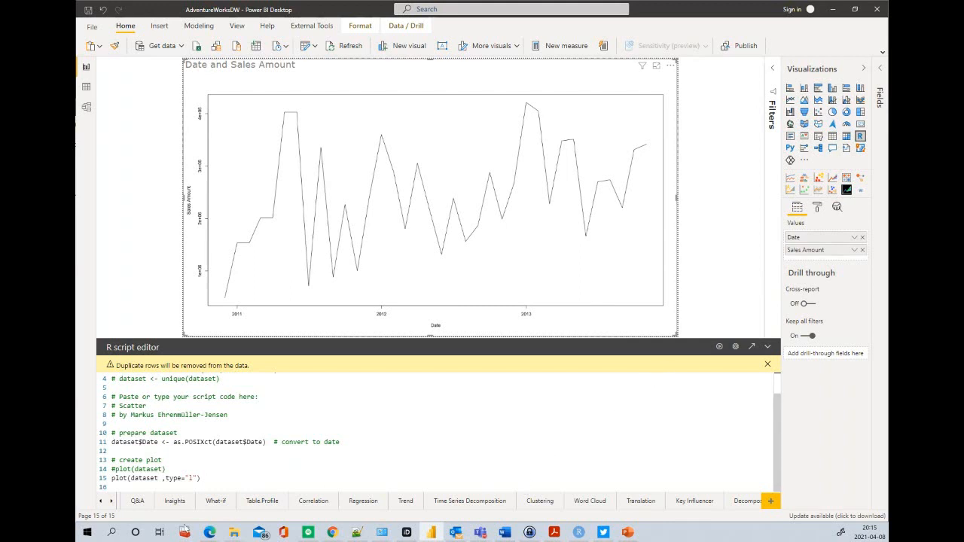
Duplicate the report page Page 1 at the end of the page list
left_click(111, 501)
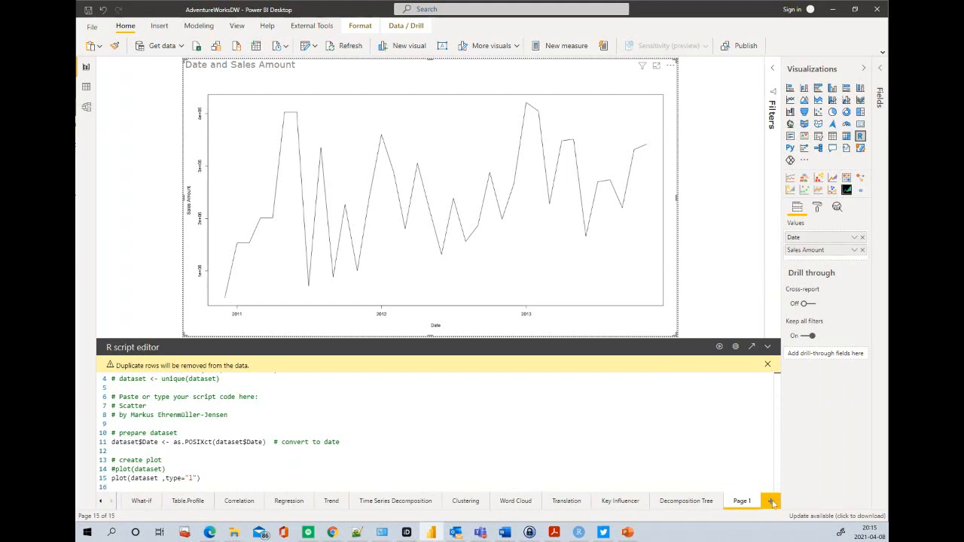
right_click(747, 503)
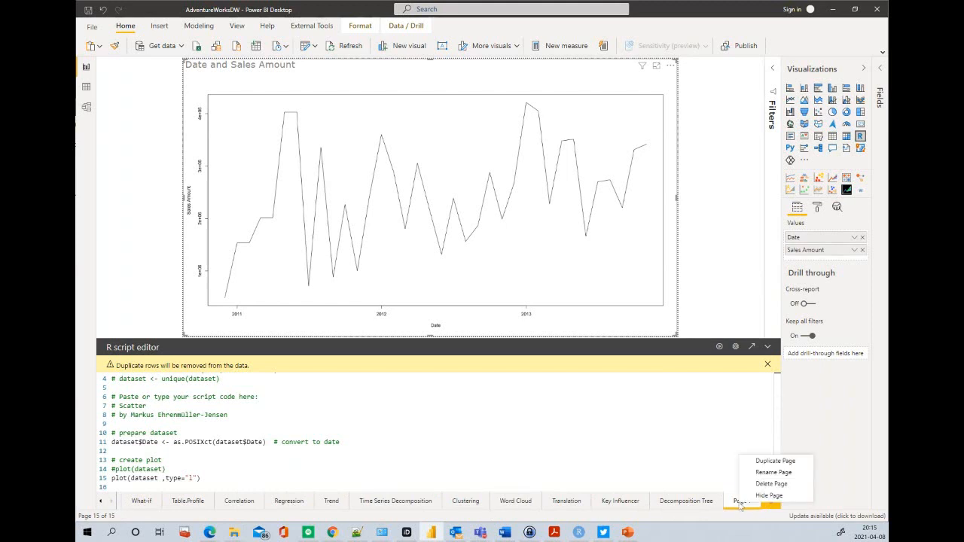
left_click(768, 462)
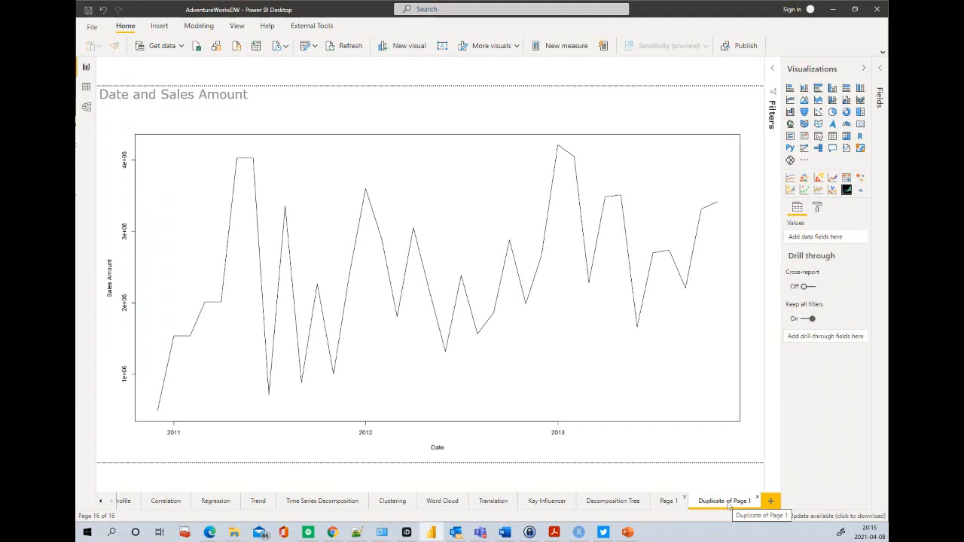
Convert the R visual on the duplicated page into a Python visual and read its error details
left_click(663, 187)
left_click(790, 148)
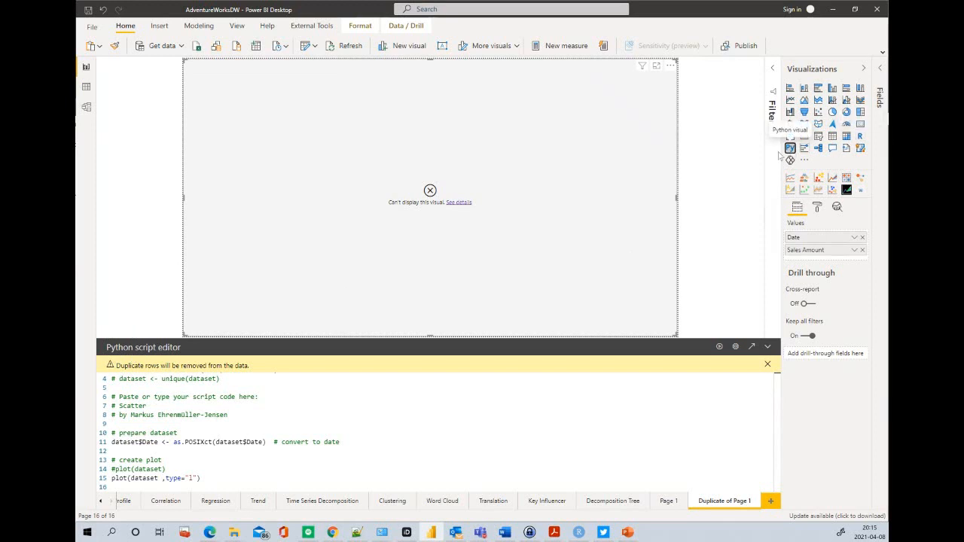
left_click(467, 205)
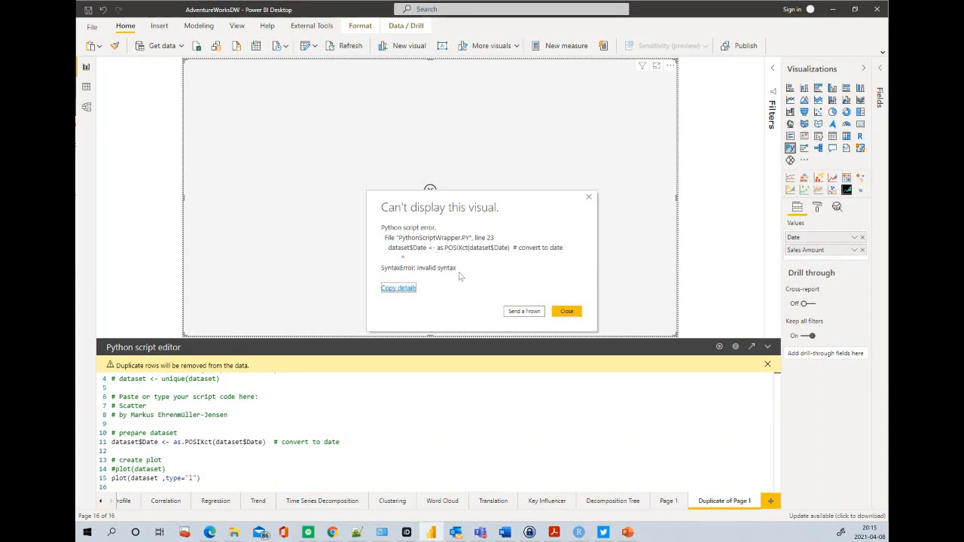
left_click(575, 313)
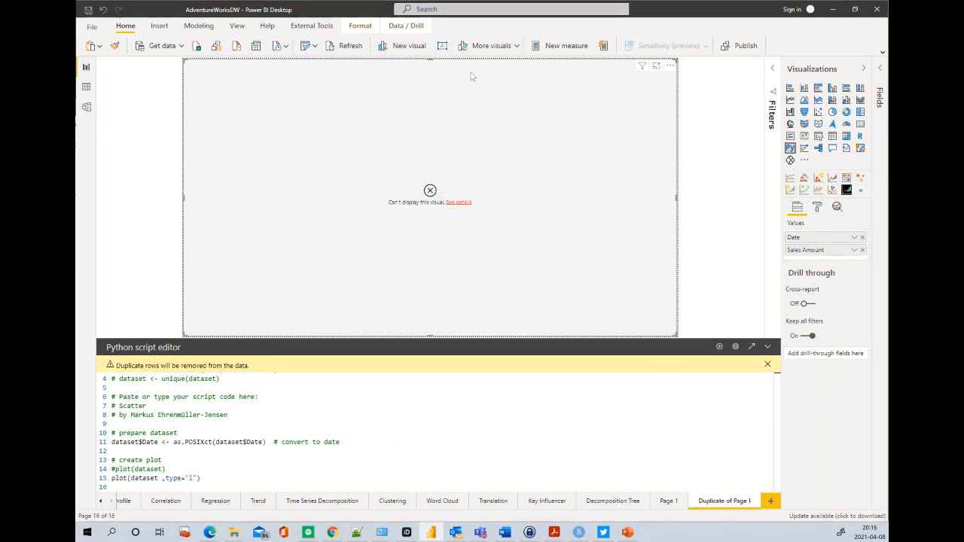
Replace the R code from line 10 onward with the prepared Python Scatter script using pandas.to_datetime, dataset.plot and matplotlib.pyplot.show()
left_click(357, 533)
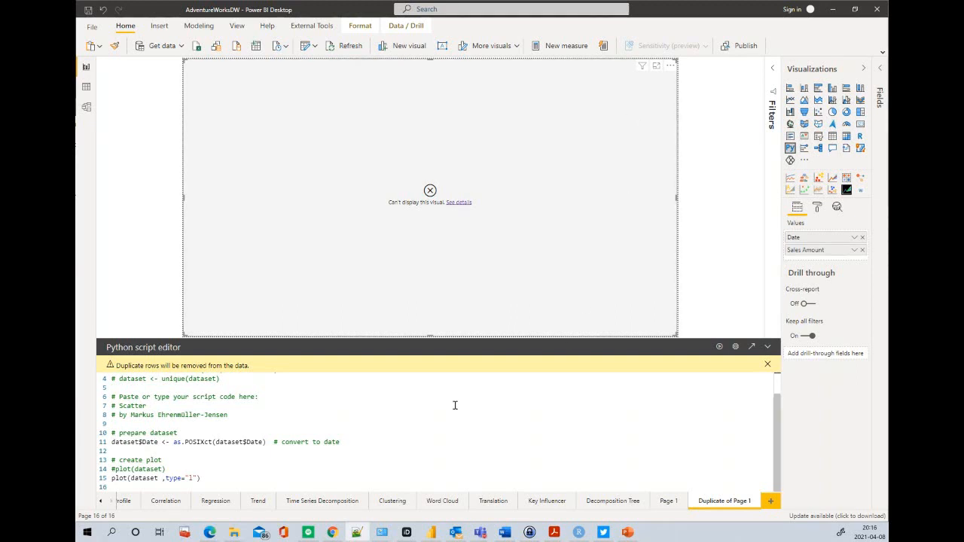
left_click(426, 431)
key("Home")
key("ctrl+shift+End")
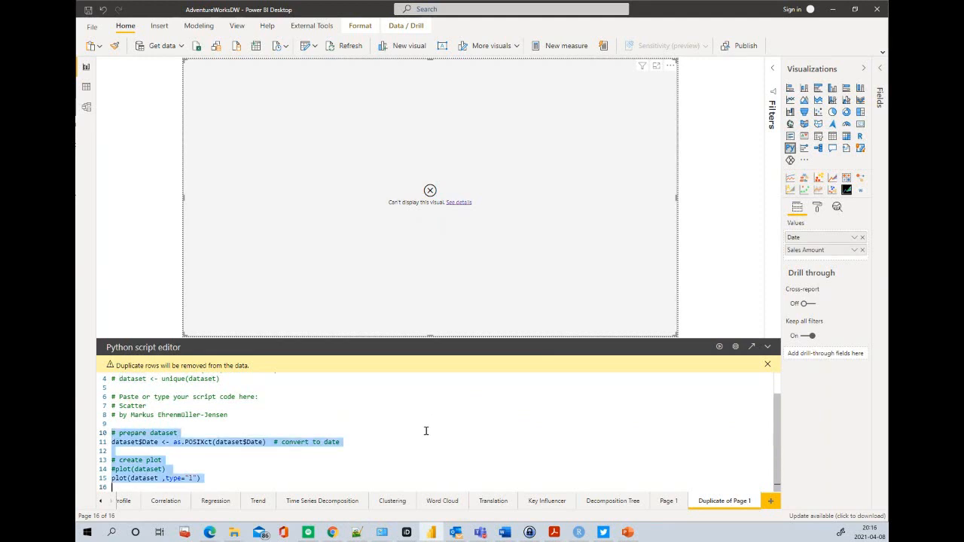
type("# Scatter # by Markus Ehrenmüller-Jensen  # prepare dataset dataset.Date = pandas.to_datetime(dataset.Date)  # create plot dataset.plot(x='Date', y='Sales Amount') #dataset.plot(x='Date', y='Sales Amount', kind='scatter') matplotlib.pyplot.show()")
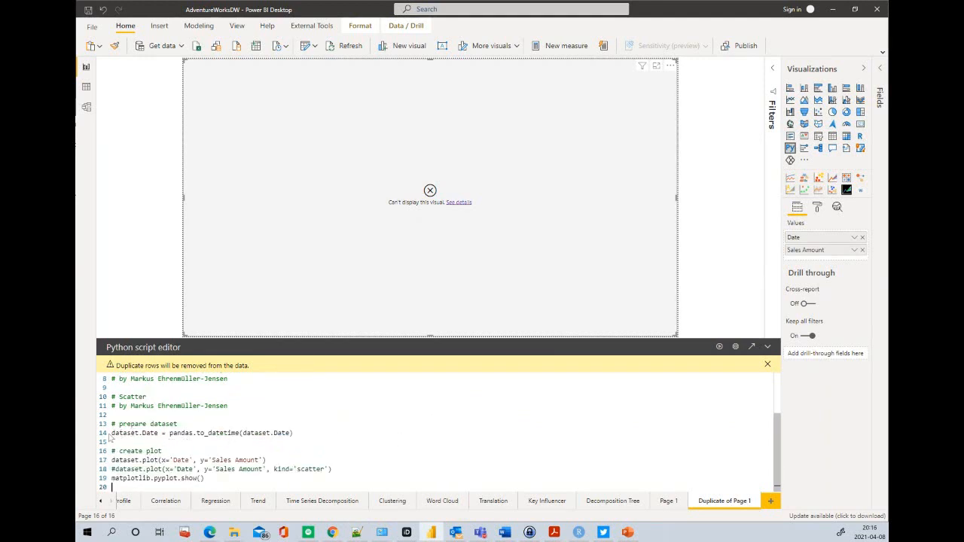
Examine the dot notation in dataset.Date and the = assignment operator in the Python date conversion line
left_click(141, 433)
key("shift+Left")
key("Right")
key("Right")
key("Right")
key("Right")
key("Right")
key("Right")
key("shift+Right")
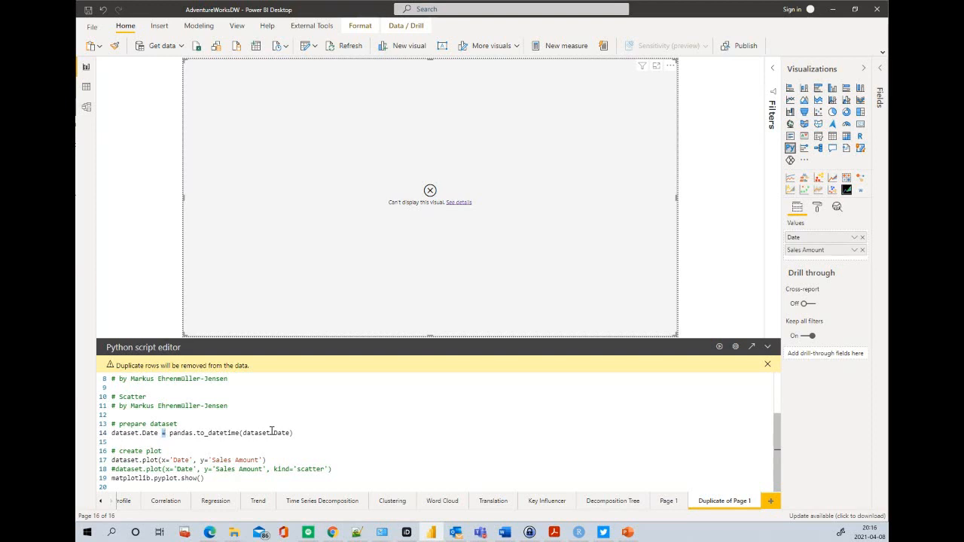
Examine the pandas library reference and its to_datetime function applied to dataset.Date
key("Right")
key("Right")
key("shift+Right")
key("shift+Right")
key("shift+Right")
key("shift+Right")
key("shift+Right")
key("shift+Right")
scroll(244, 409, "up", 3)
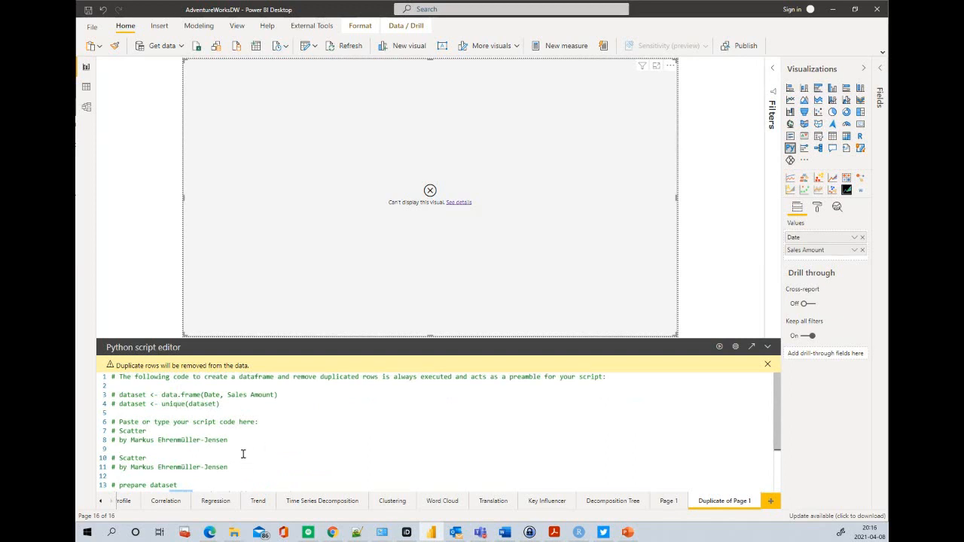
scroll(244, 452, "down", 2)
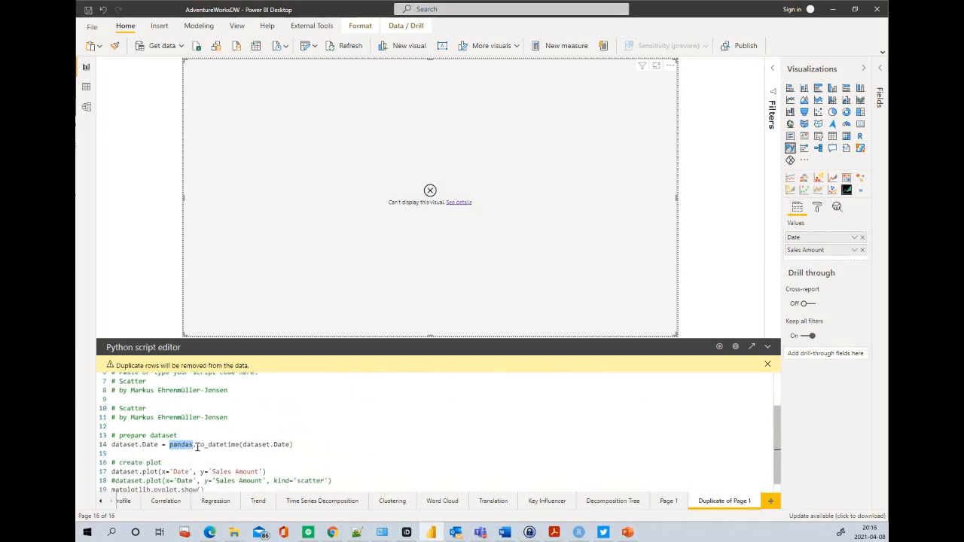
left_click_drag(196, 445, 239, 445)
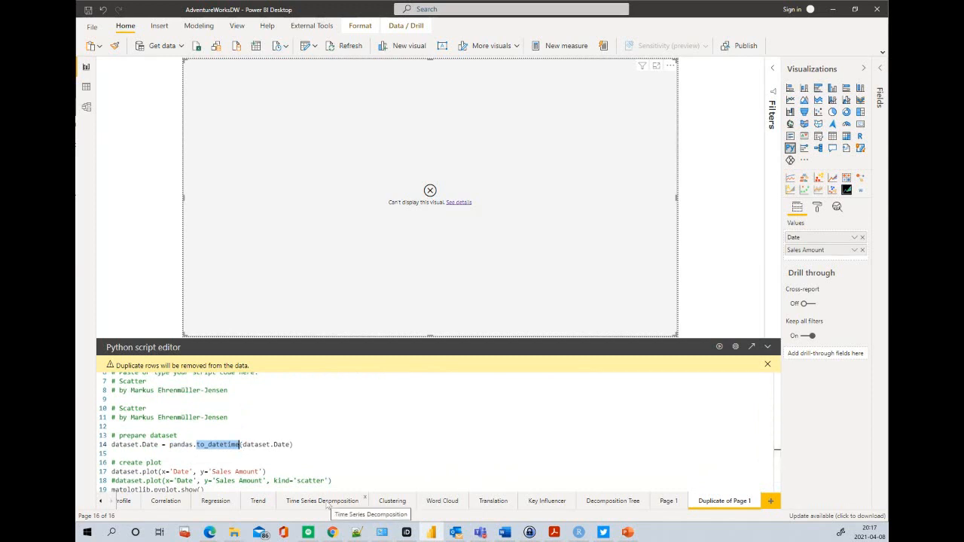
left_click(302, 445)
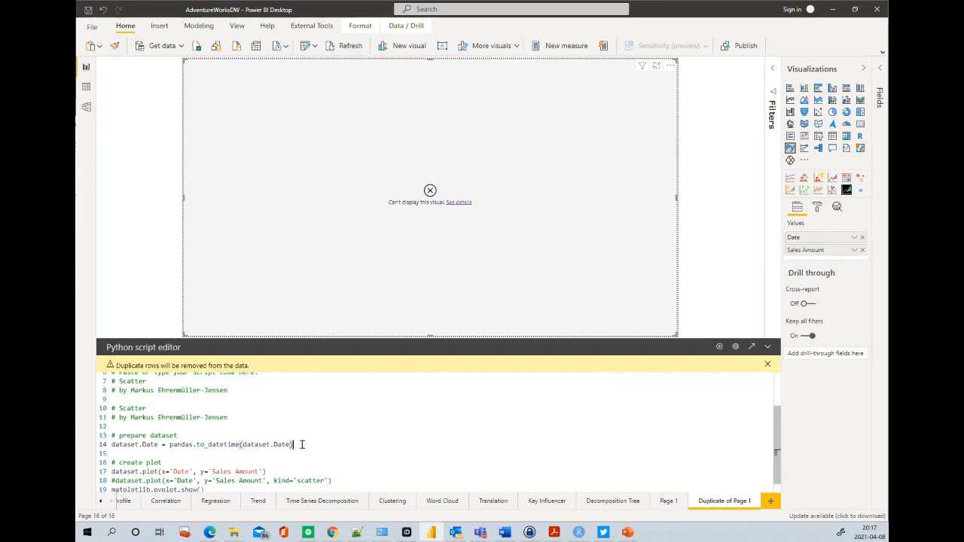
Examine the dataset.plot call with its x='Date' and y='Sales Amount' arguments
scroll(302, 444, "down", 1)
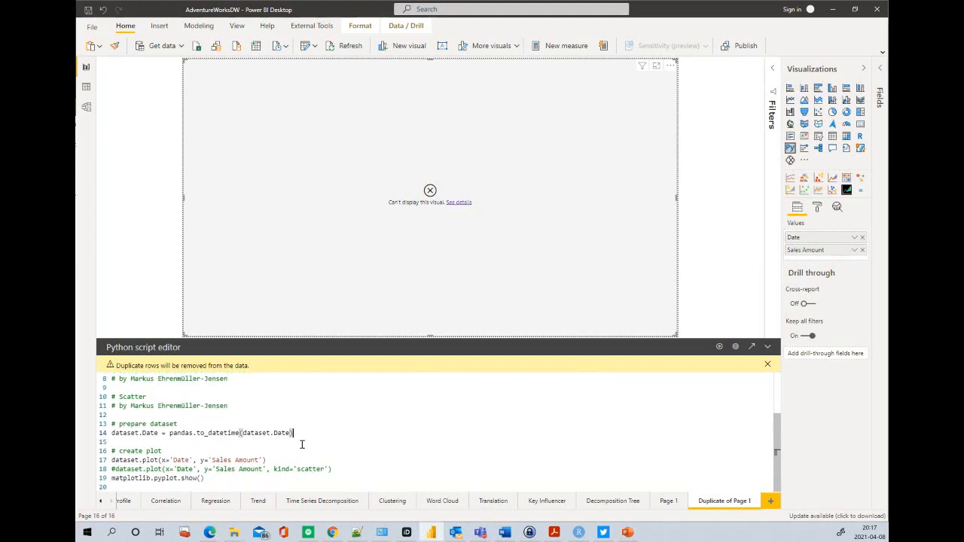
left_click(139, 461)
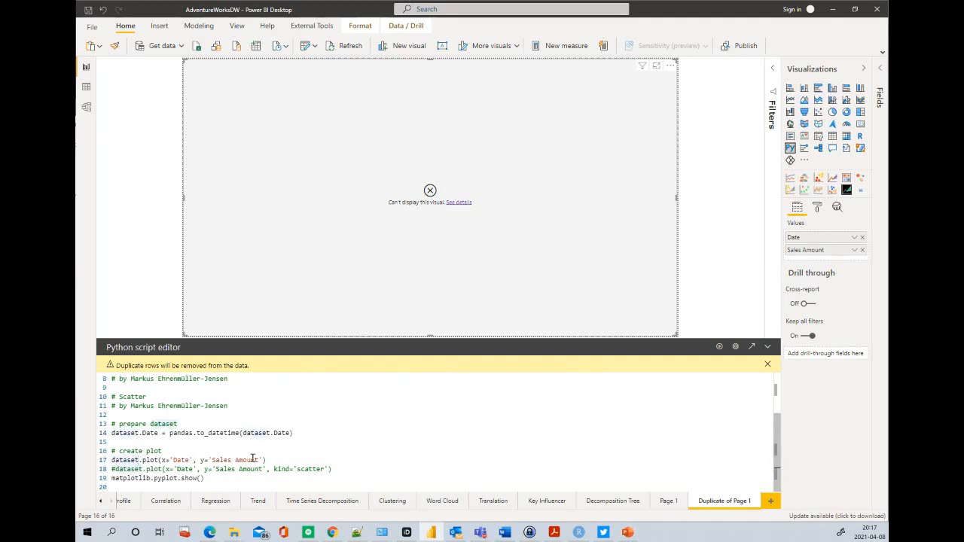
key("Right")
key("shift+Right")
key("shift+Right")
key("shift+Right")
key("shift+Right")
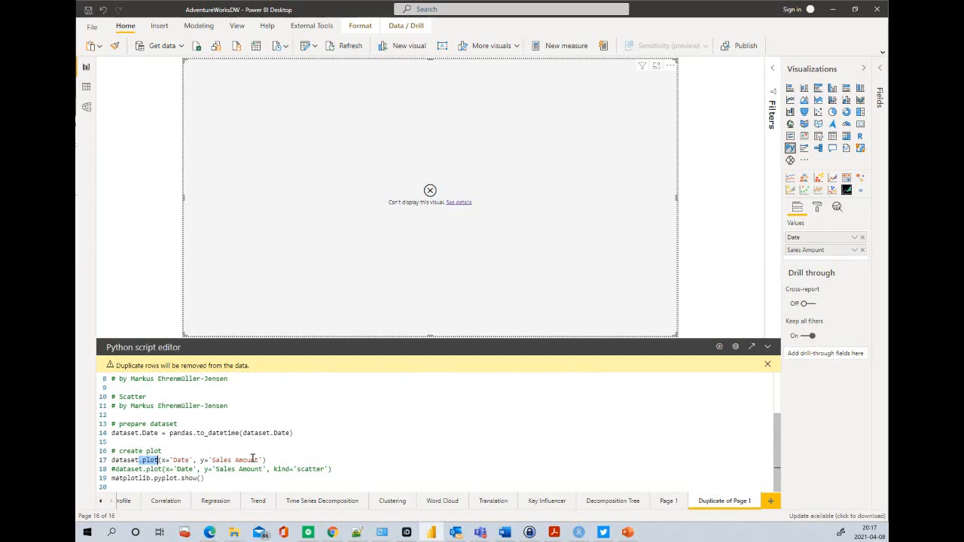
key("Right")
key("Right")
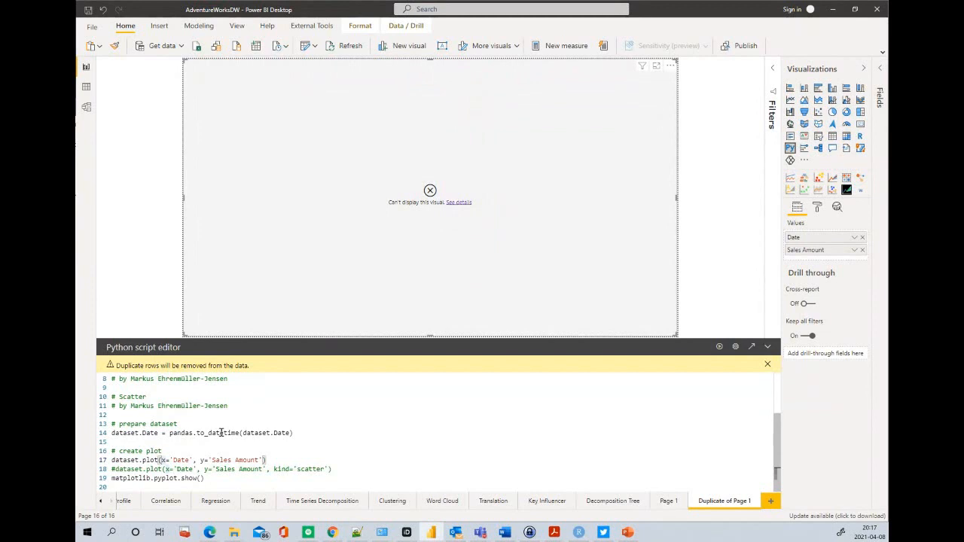
Review the matplotlib.pyplot.show() line and run the Python script to render the line chart
left_click(147, 478)
double_click(161, 479)
left_click_drag(178, 479, 219, 478)
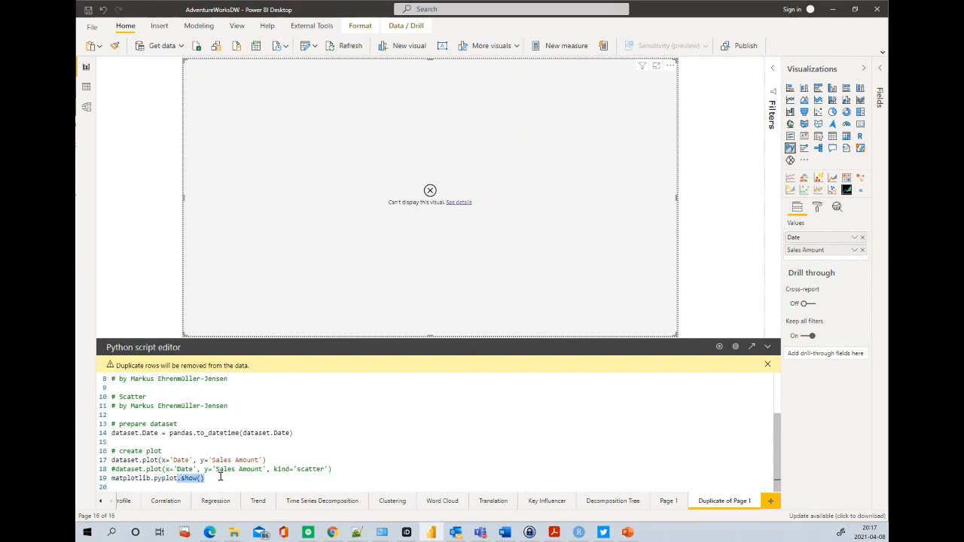
left_click(720, 347)
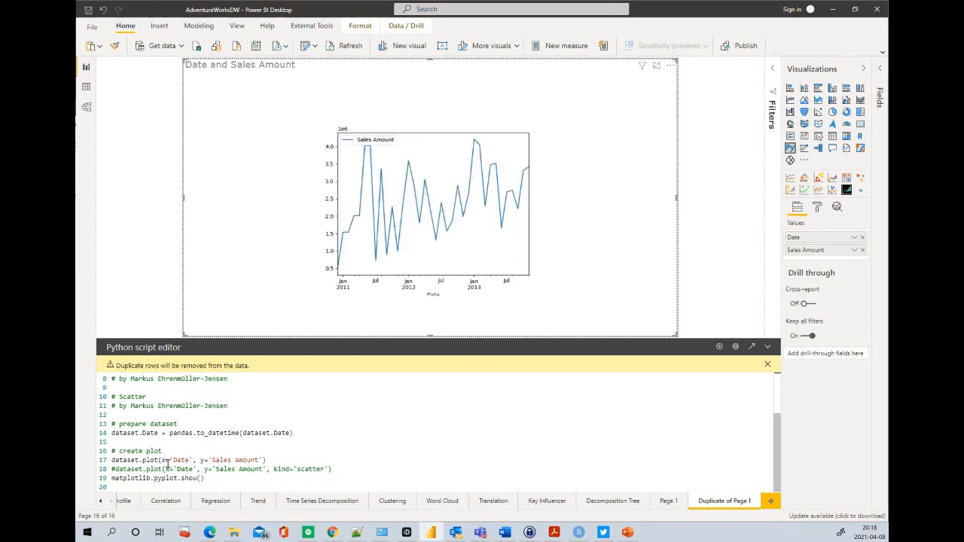
Comment out the first dataset.plot line, uncomment the one with kind='scatter', and rerun the Python script
type("#")
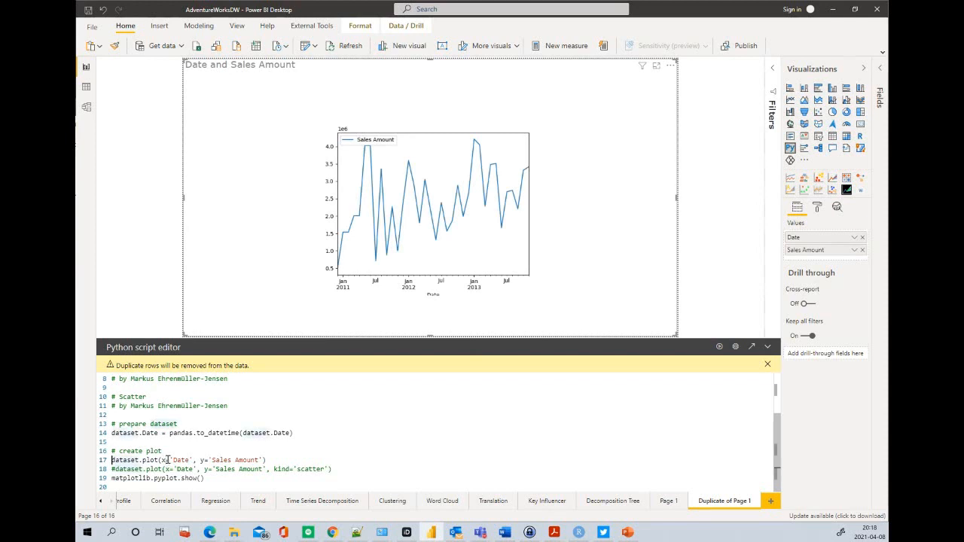
key("Down")
key("BackSpace")
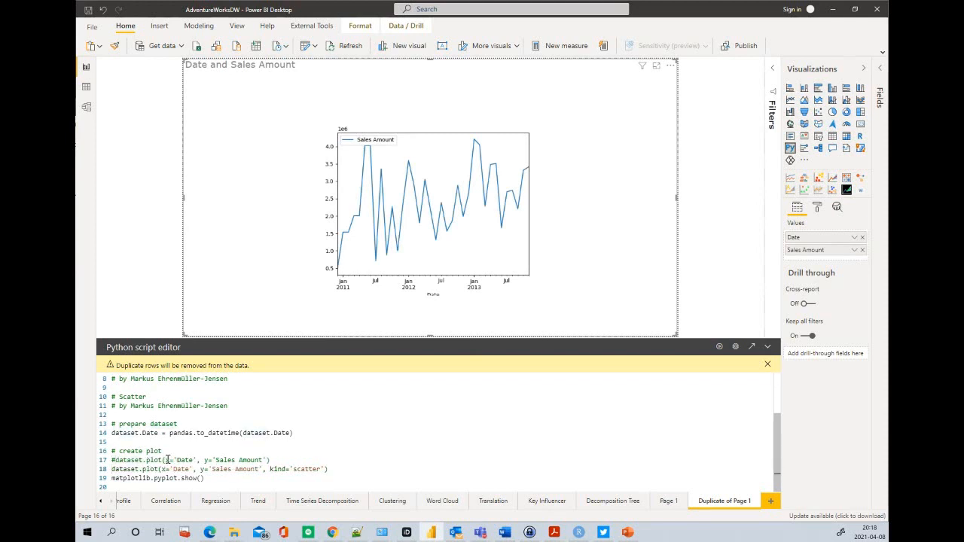
double_click(274, 469)
left_click(719, 347)
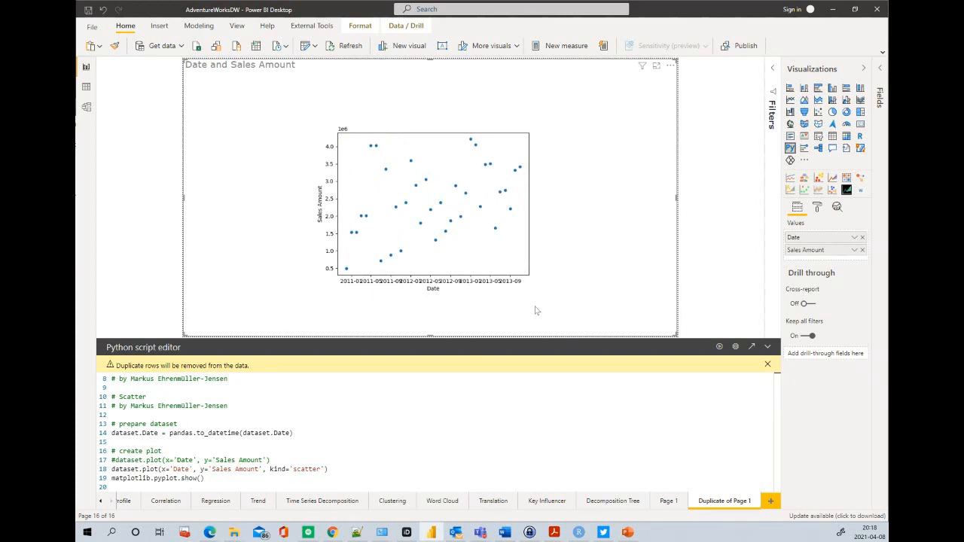
Comment out the matplotlib.pyplot.show() line, rerun the Python script and check the visual's error details
left_click(238, 477)
key("Home")
type("#")
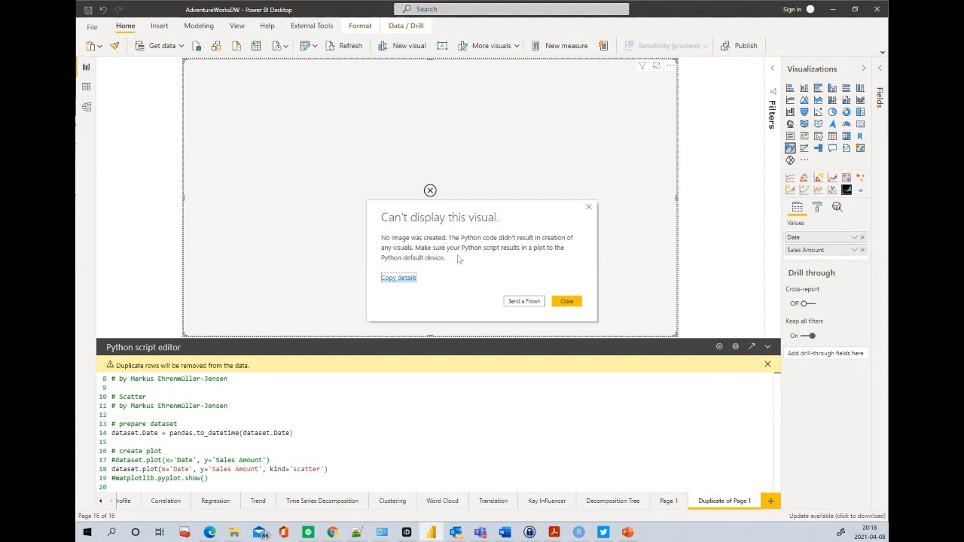
left_click(561, 304)
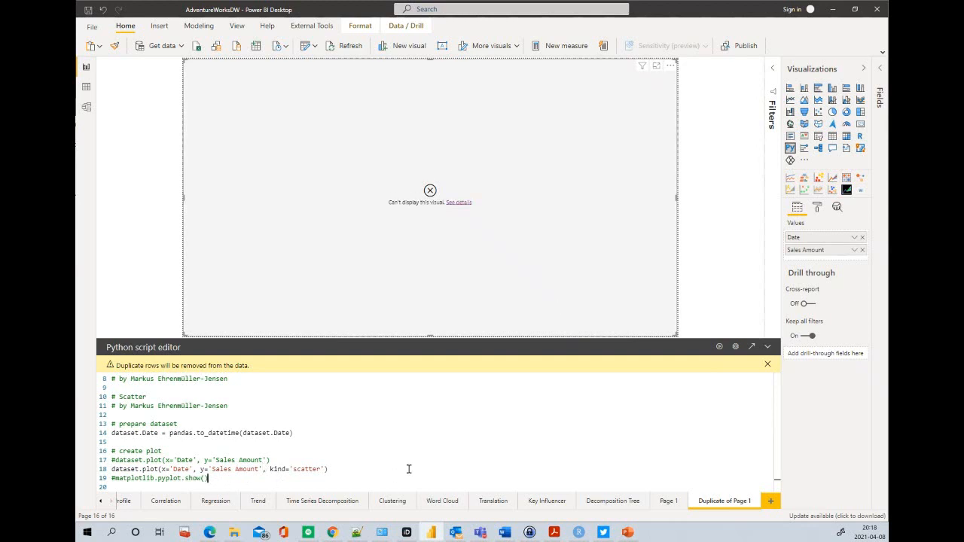
Return to Page 1 and open the script of its R line chart visual
left_click(668, 500)
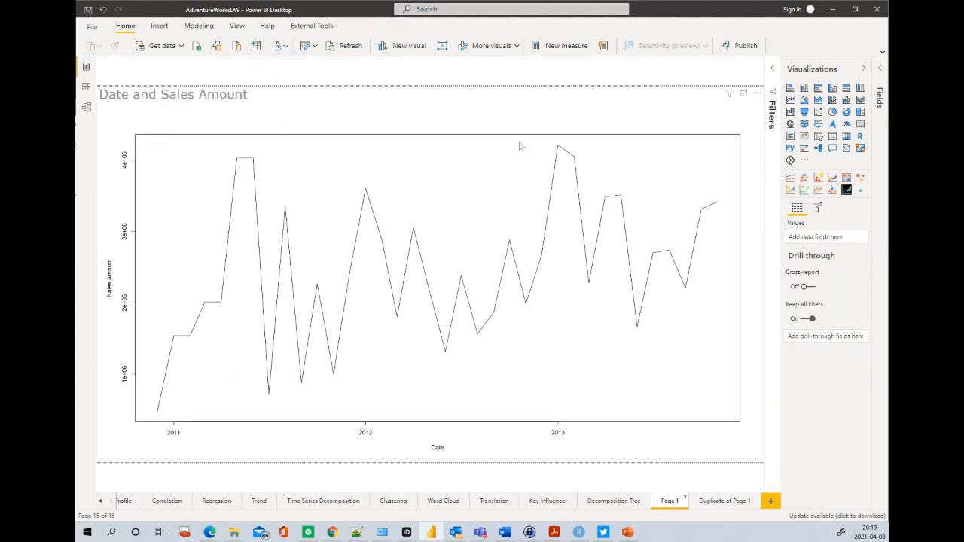
left_click(467, 232)
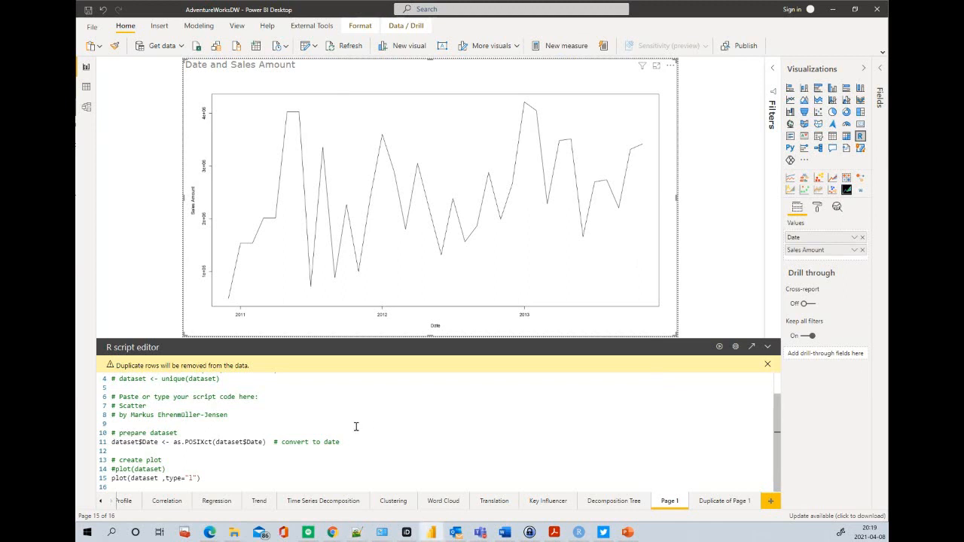
key("ctrl+shift+End")
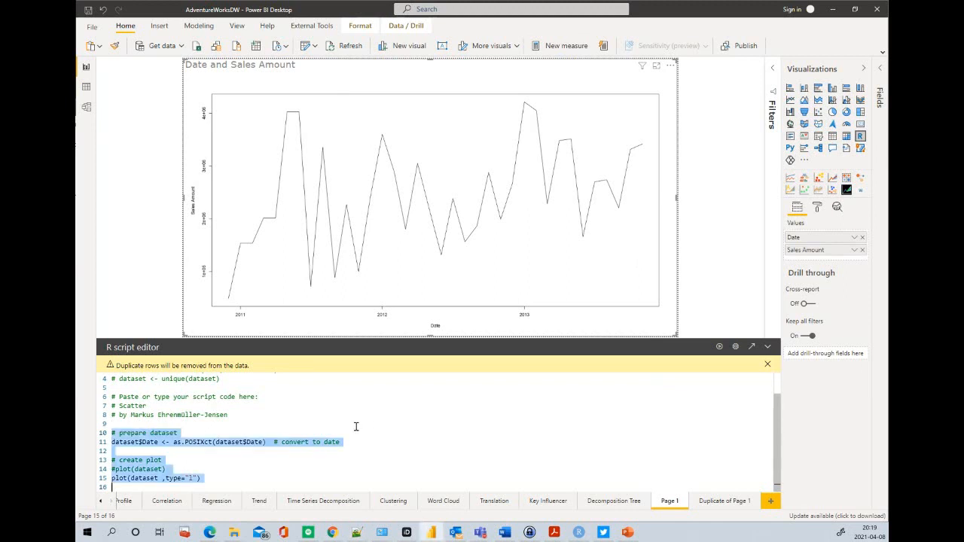
type("# Table # by Markus Ehrenmüller-Jensen  # import packages import matplotlib.pyplot as plt  # create (empty) plot fig = plt.figure(figsize=(15,6)) ax = fig.add_subplot(111) ax.axis('off')")
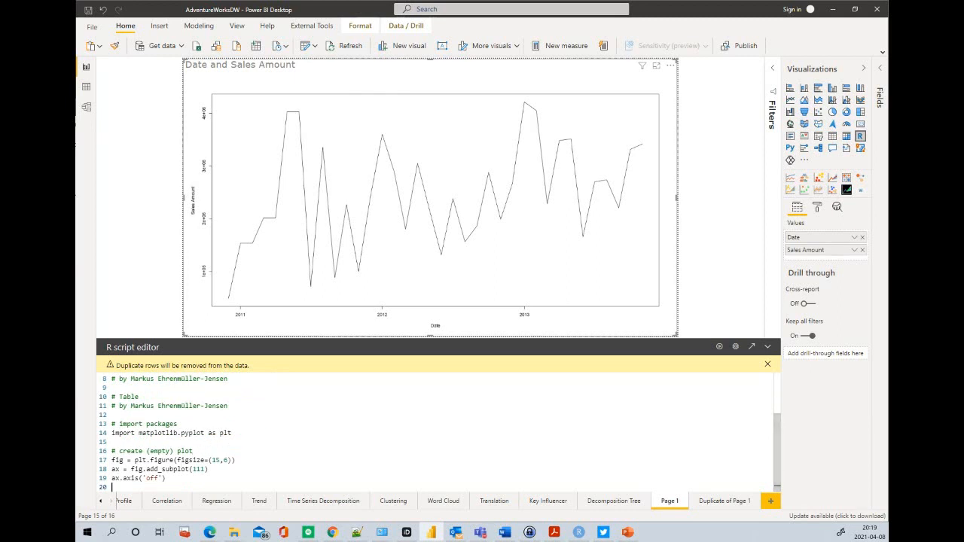
key("alt+Tab")
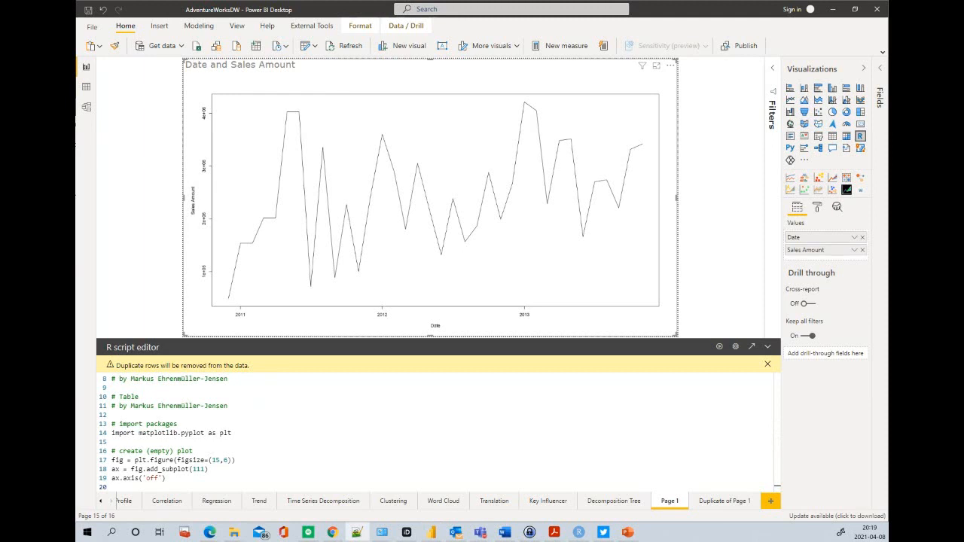
Replace the Python code in the R script with library(gridExtra) and grid.arrange(tableGrob(dataset)), each under its own comment line
left_click(189, 425)
key("Home")
key("ctrl+shift+End")
type("# load package library(gridExtra)  # create plot grid.arrange(tableGrob(dataset))")
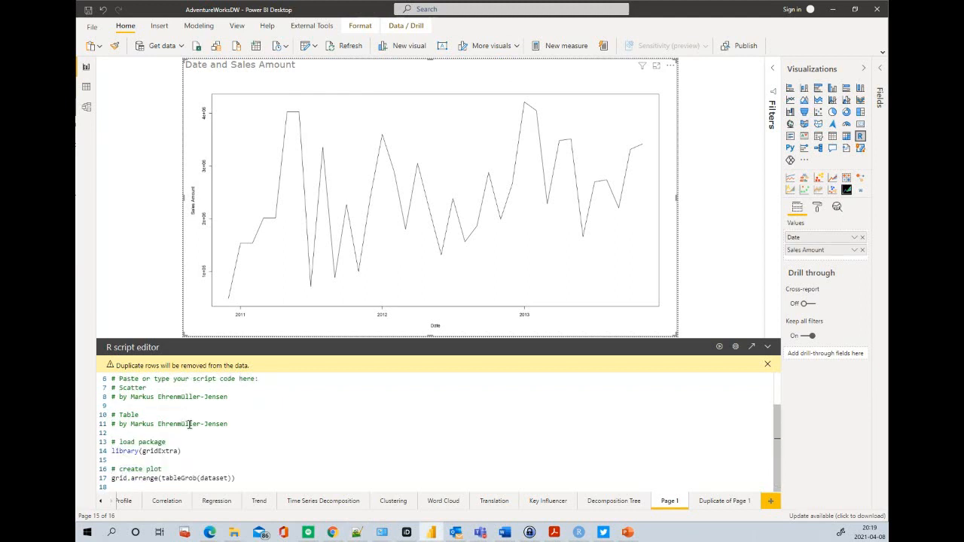
Examine the tableGrob(dataset) call in the grid.arrange line and run the R script to render the table
key("Down")
key("Down")
key("End")
key("Left")
key("ctrl+shift+Left")
left_click_drag(162, 478, 194, 479)
left_click(268, 479)
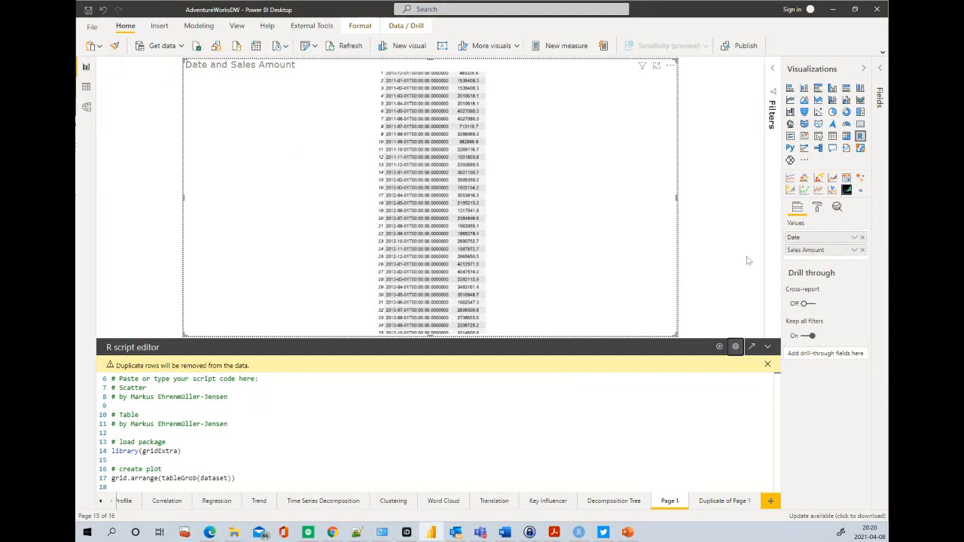
Check the detected R home directories and R IDEs in the R scripting options, leaving the settings unsaved
left_click(735, 347)
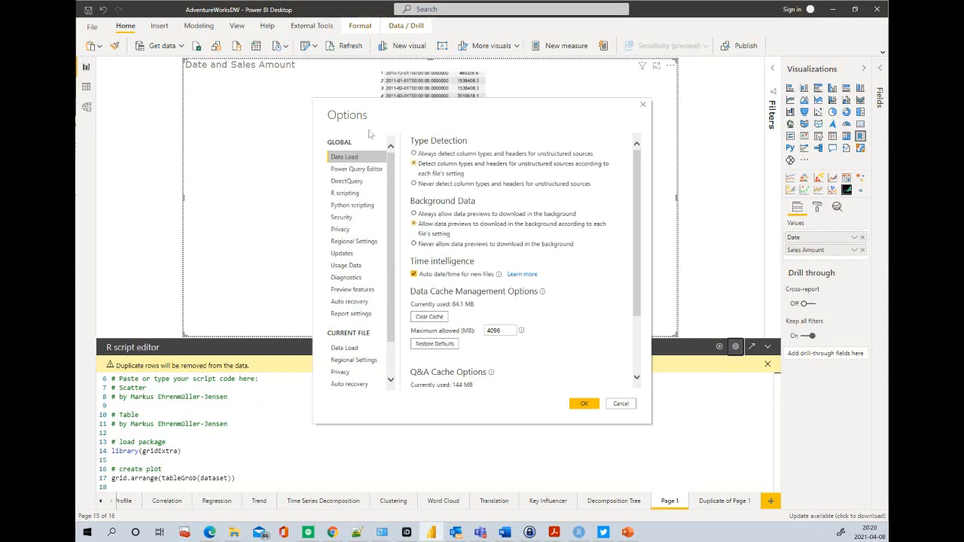
left_click(351, 194)
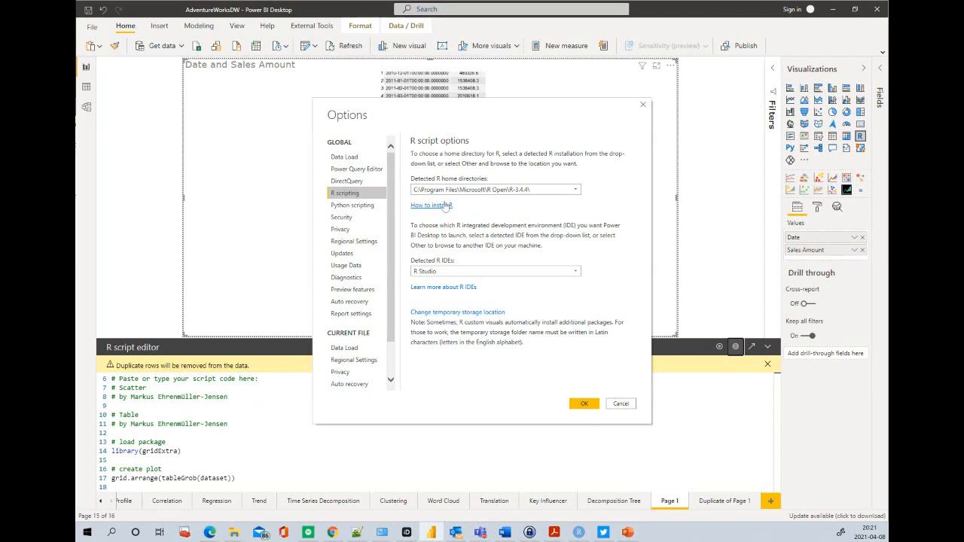
left_click(575, 190)
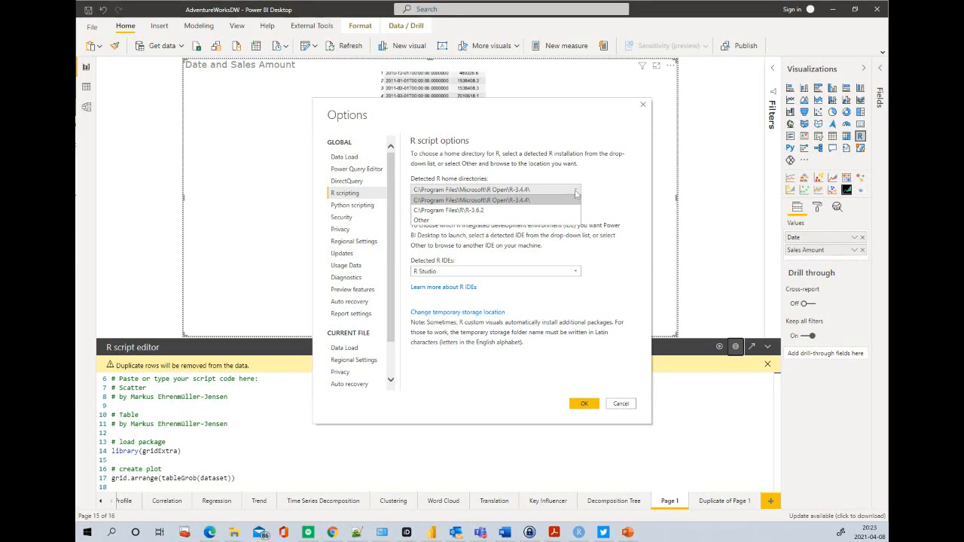
left_click(592, 190)
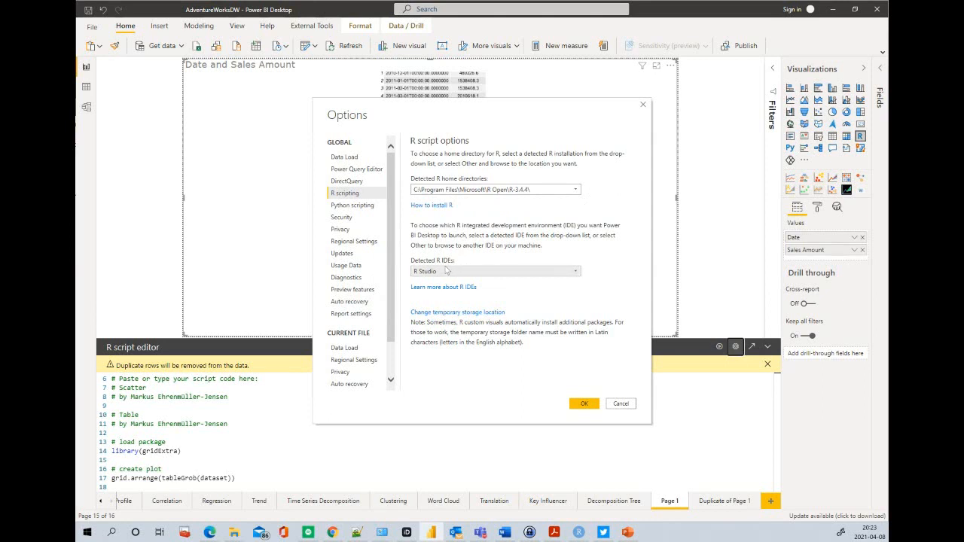
left_click(485, 273)
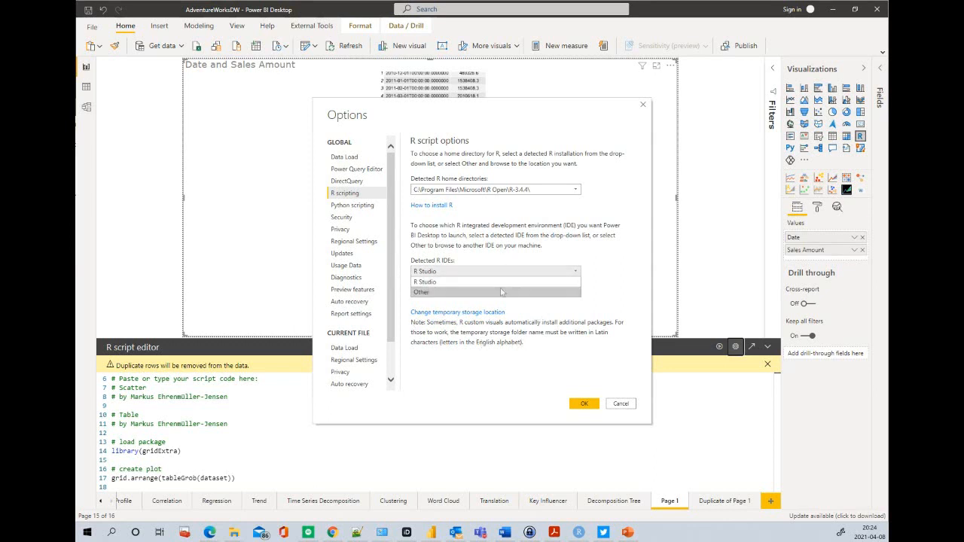
left_click(629, 406)
left_click(628, 406)
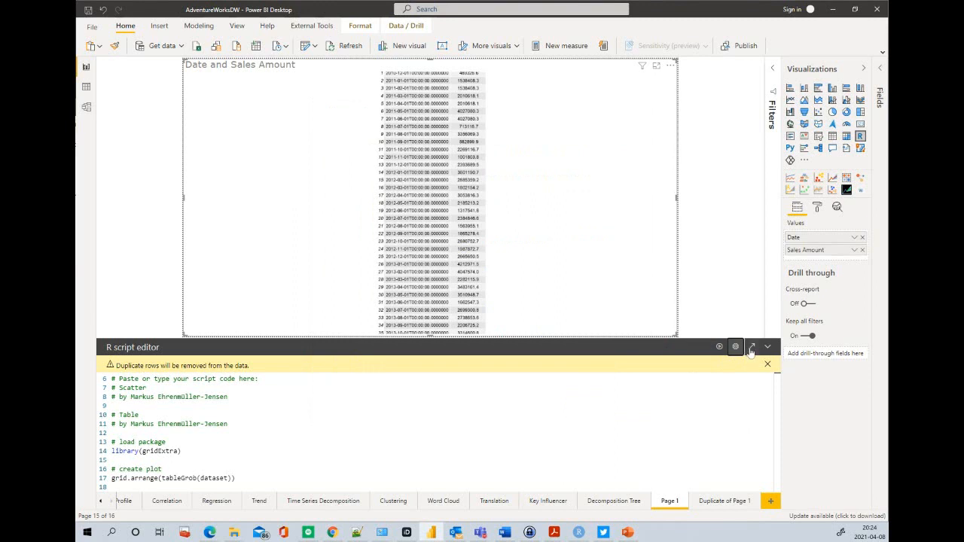
Open the R script in RStudio as external editor, maximize it, and evaluate 1+1 in the console
left_click(751, 348)
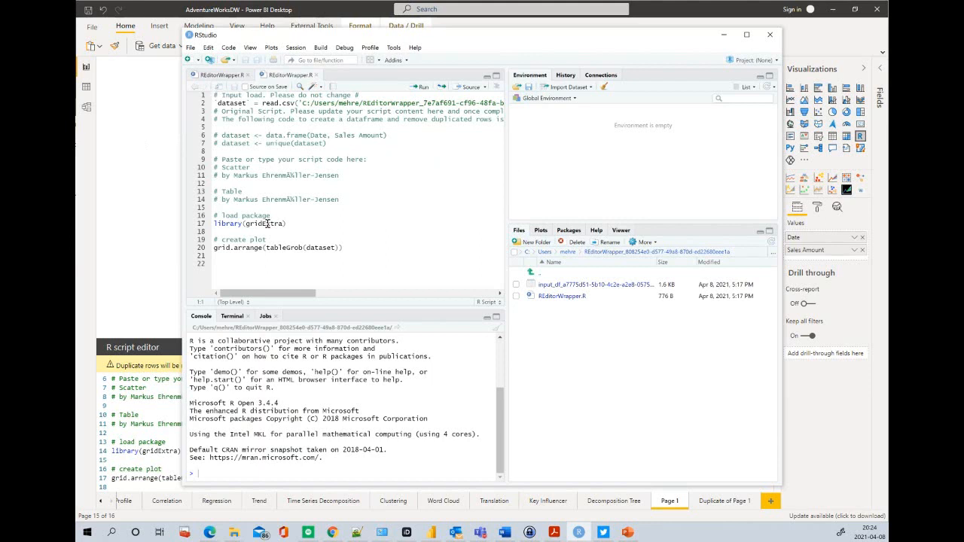
double_click(392, 39)
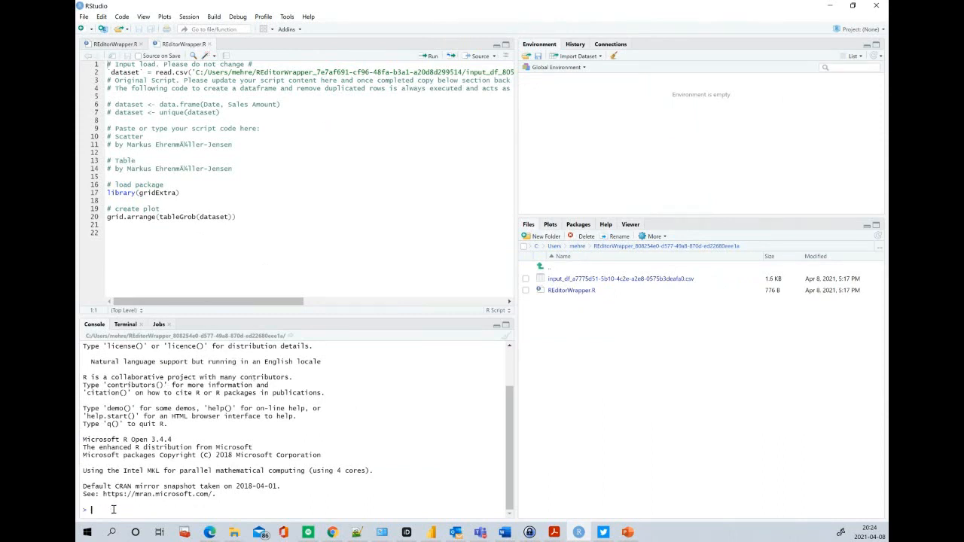
type("1+1")
key("Return")
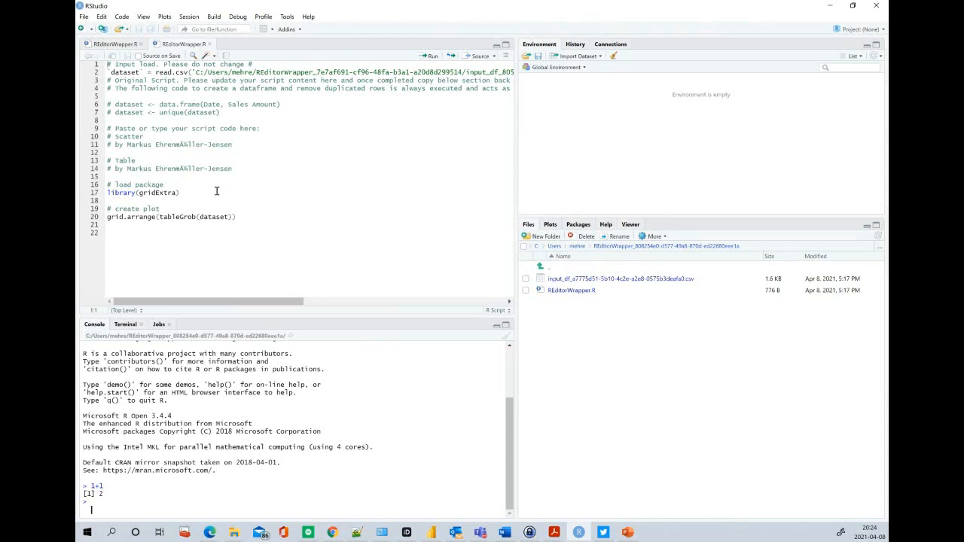
Highlight the gridExtra and grid.arrange code in RStudio, then the script's first three lines that load the input
left_click(243, 218)
left_click_drag(237, 217, 85, 185)
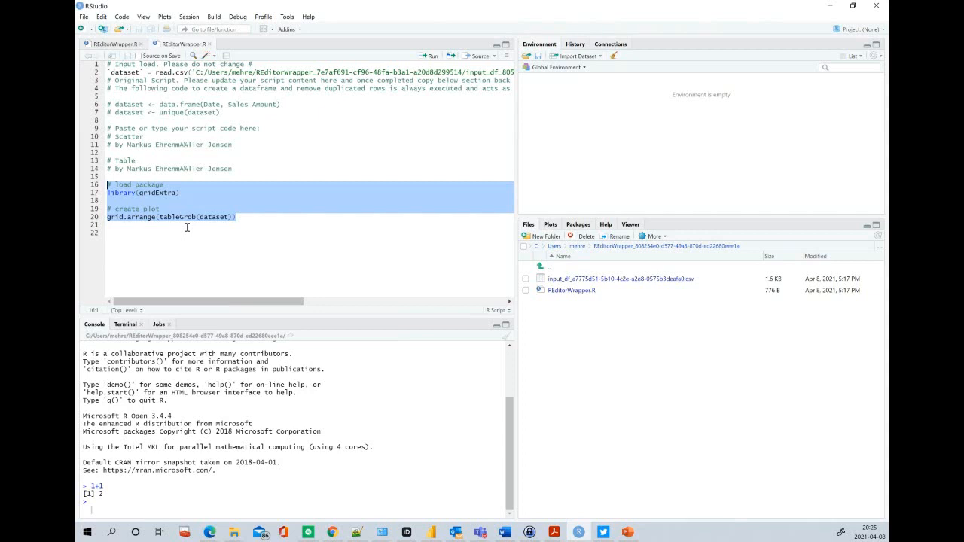
key("ctrl+Home")
key("shift+Down")
key("shift+Down")
key("shift+Down")
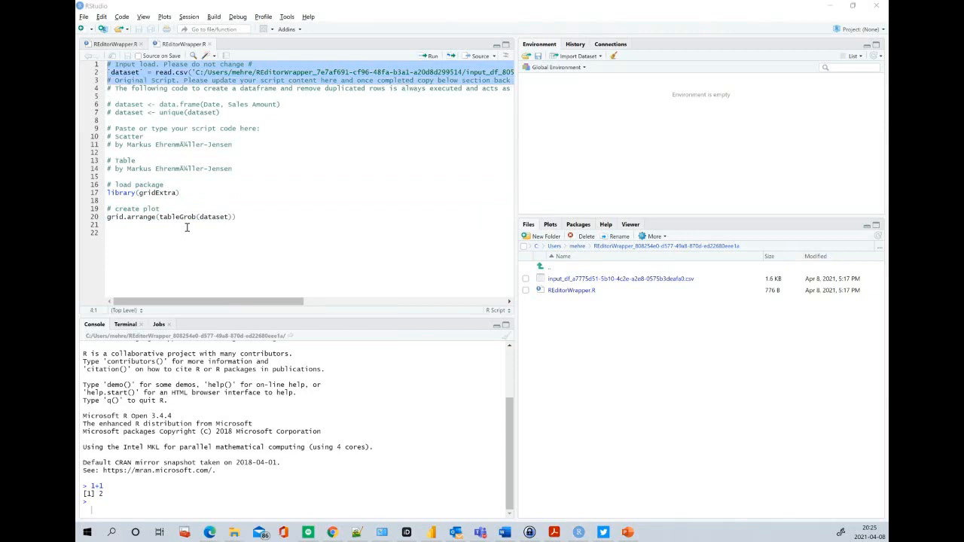
Compare the beginning of the script in Power BI's R script editor with the version in RStudio
key("alt+Tab")
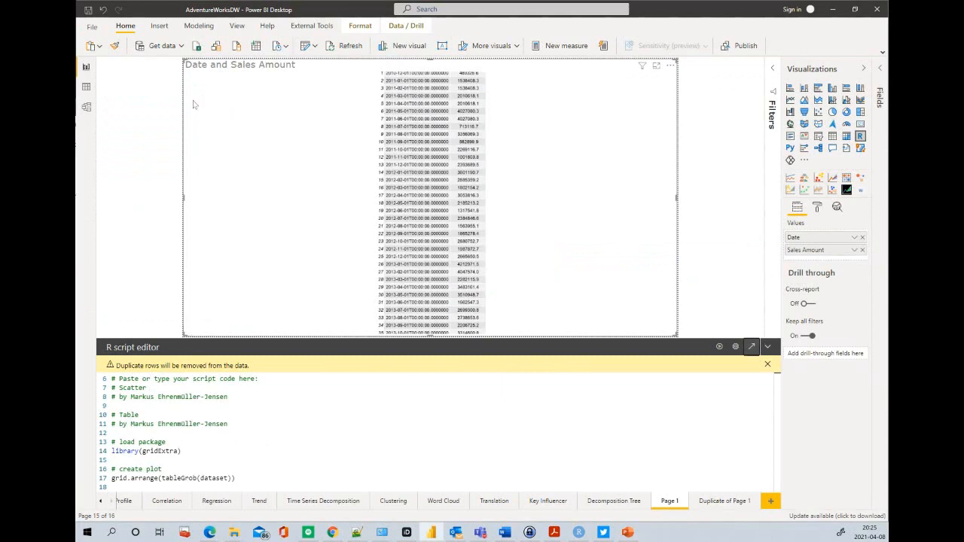
key("alt+Tab")
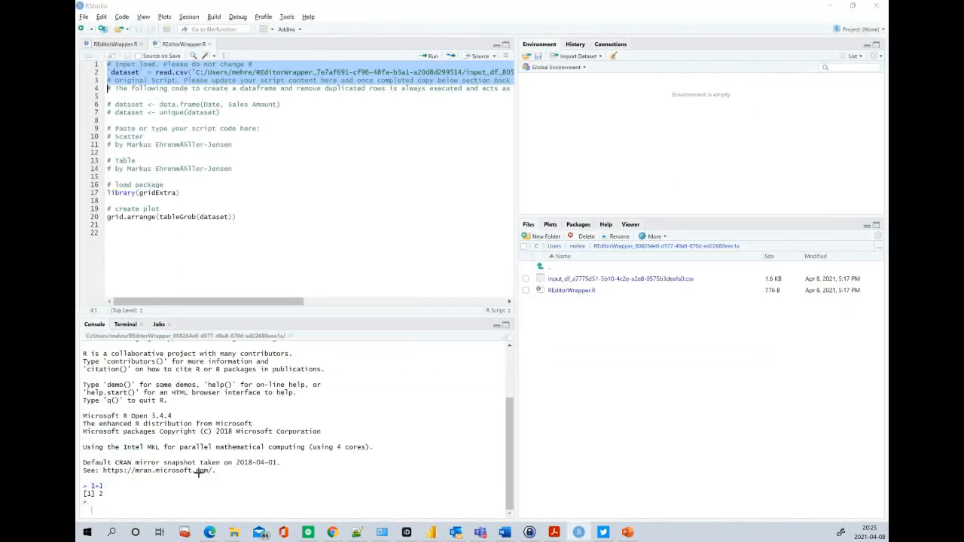
key("alt+Tab")
key("ctrl+Home")
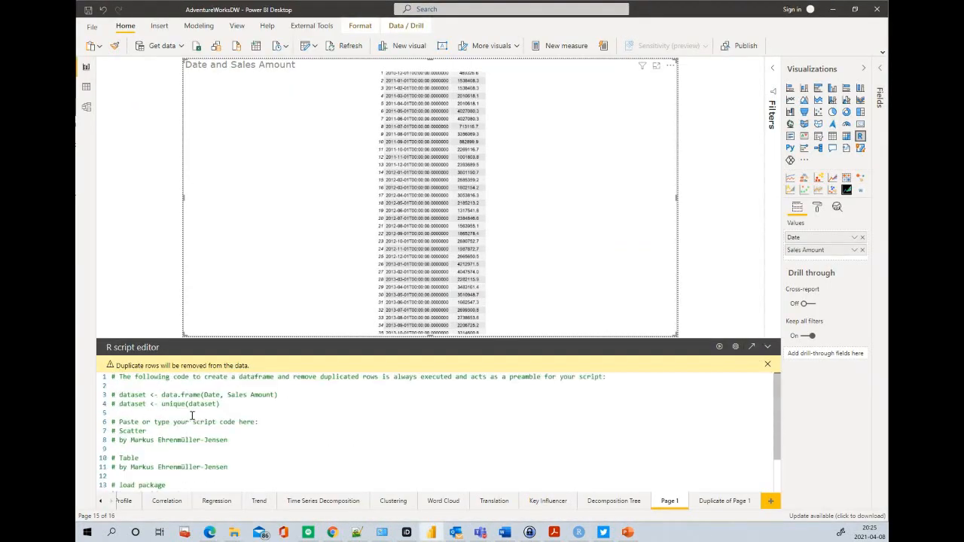
key("shift+Down")
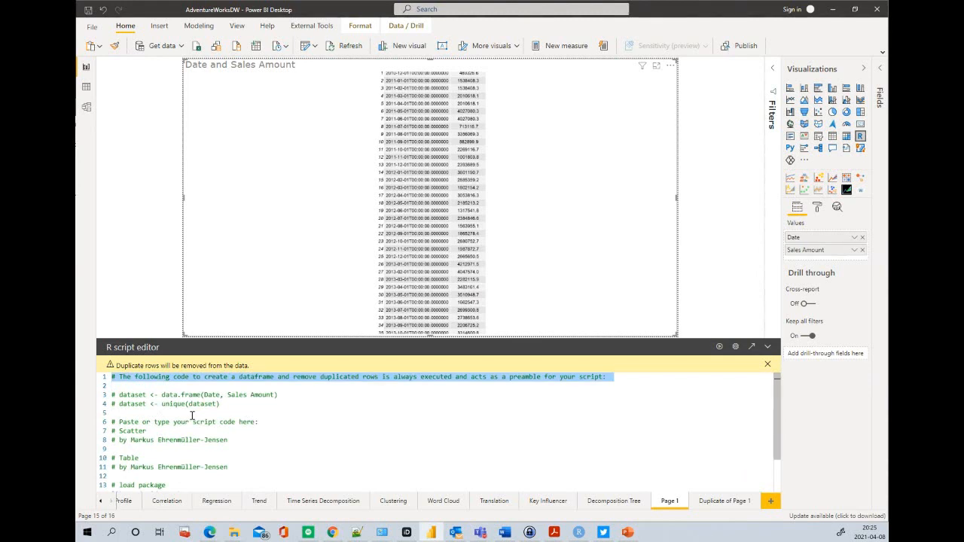
key("alt+Tab")
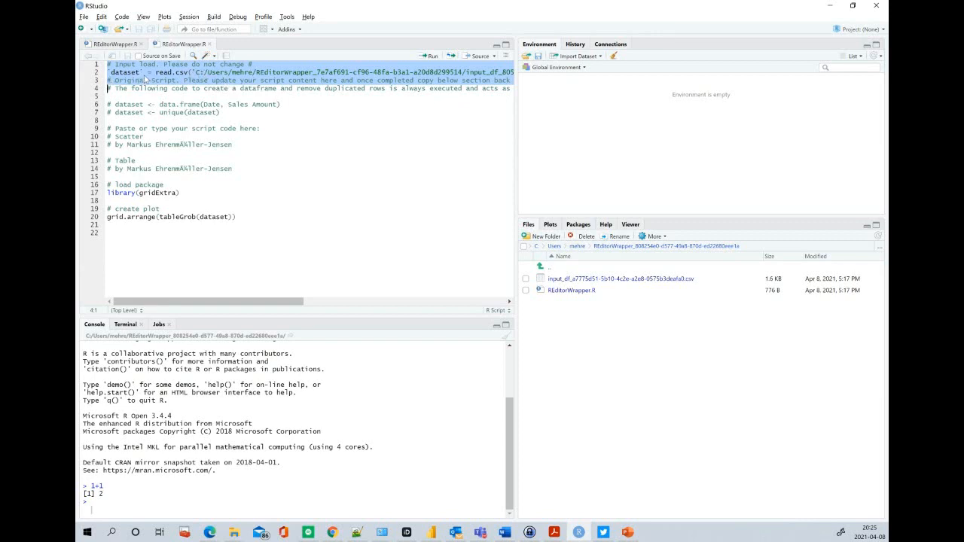
Examine the read.csv call in line 2 and run the input-load lines to create the dataset
left_click(170, 72)
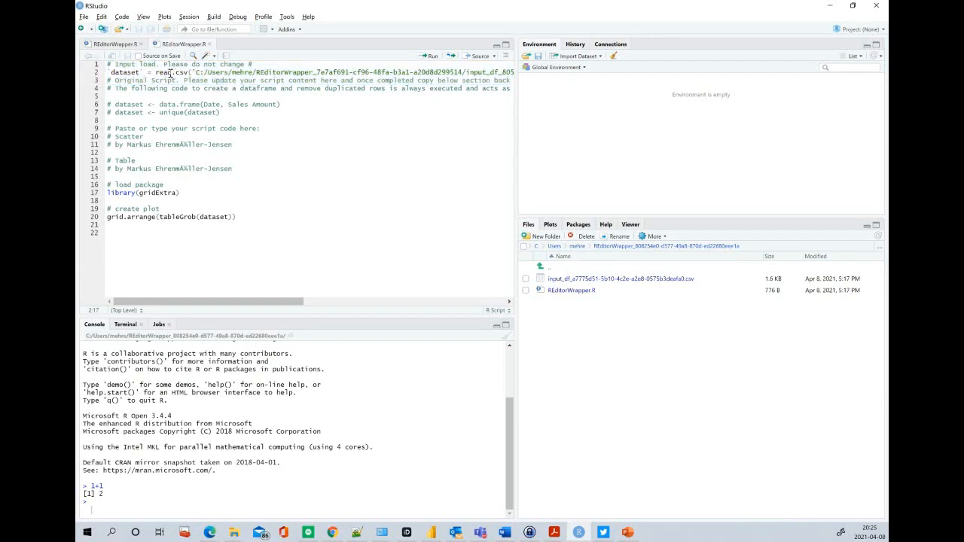
double_click(170, 72)
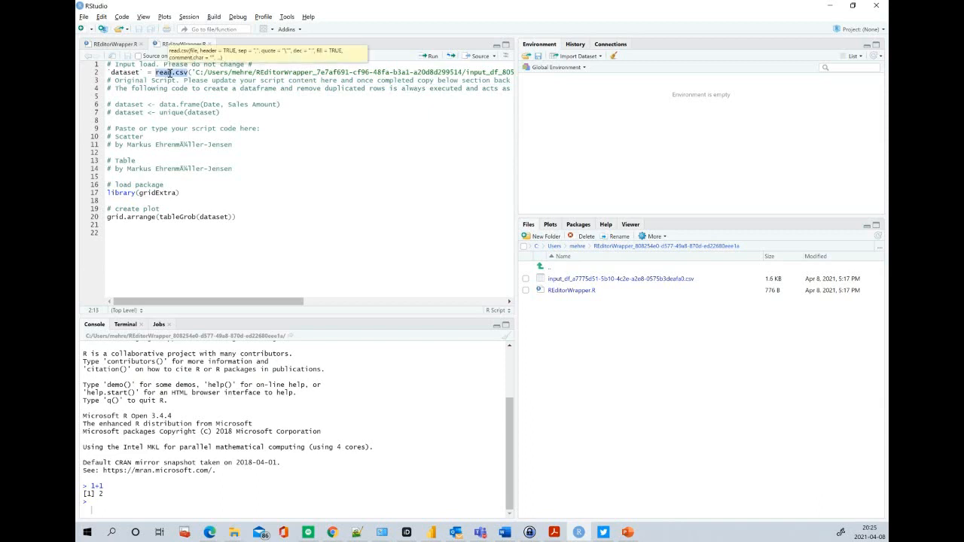
key("Home")
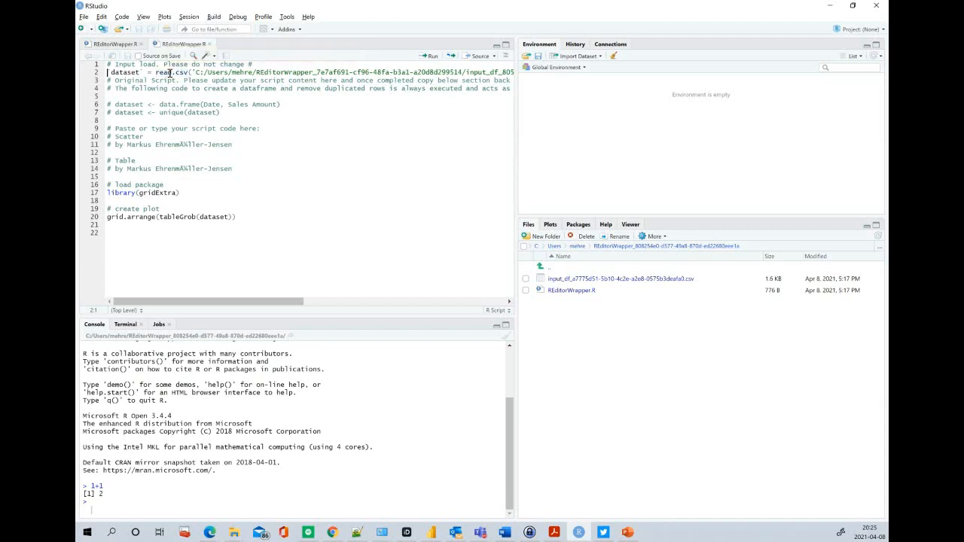
key("ctrl+shift+Right")
key("ctrl+shift+Right")
left_click(425, 55)
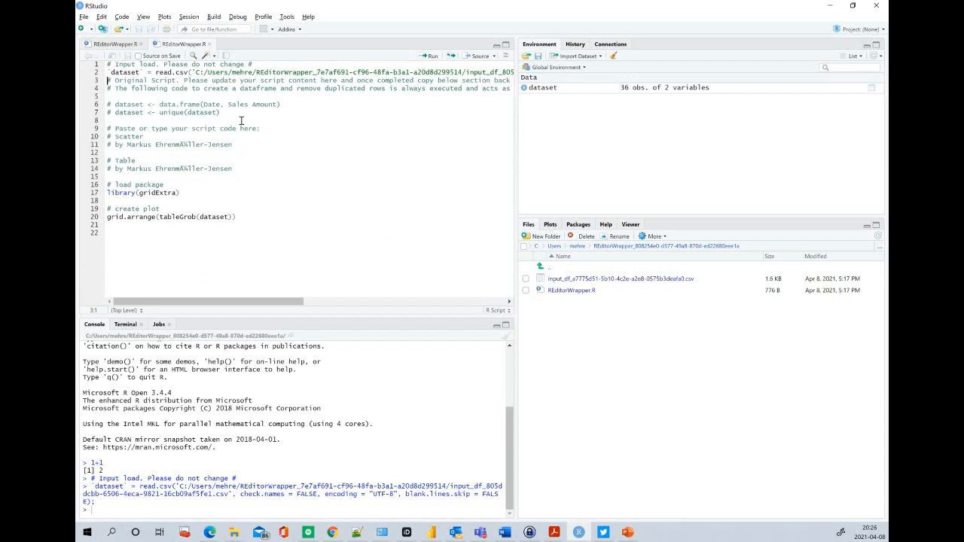
Run the rest of the script from line 3 to the end and show the resulting table plot
key("ctrl+shift+End")
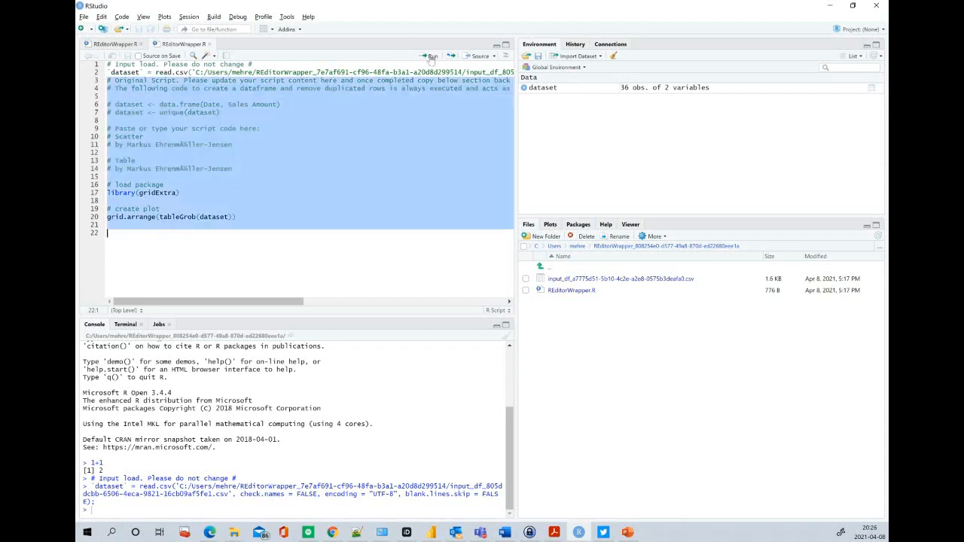
left_click(431, 57)
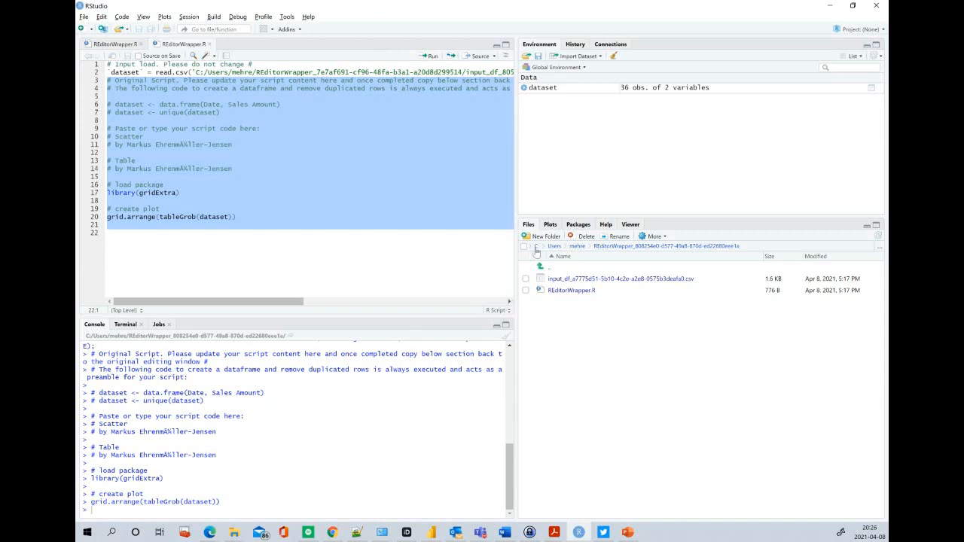
left_click(551, 224)
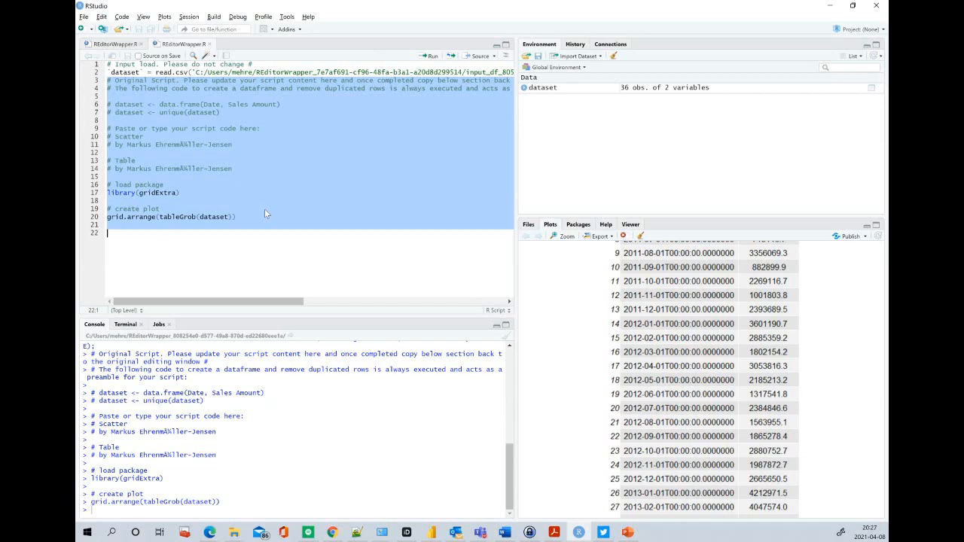
Back in Power BI, replace the entire R script with the ggplot2 Trendline (linear regression) script and run it
key("super+shift+s")
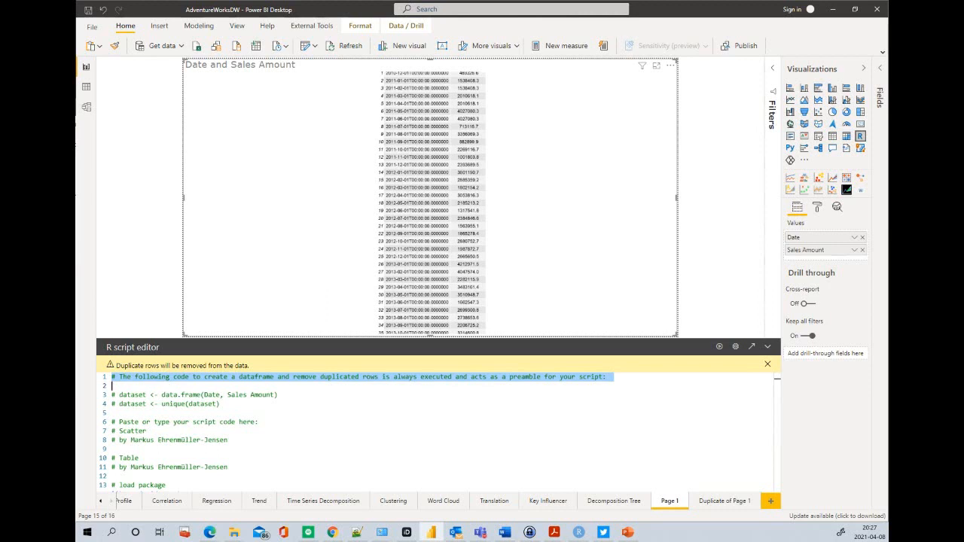
key("alt+Tab")
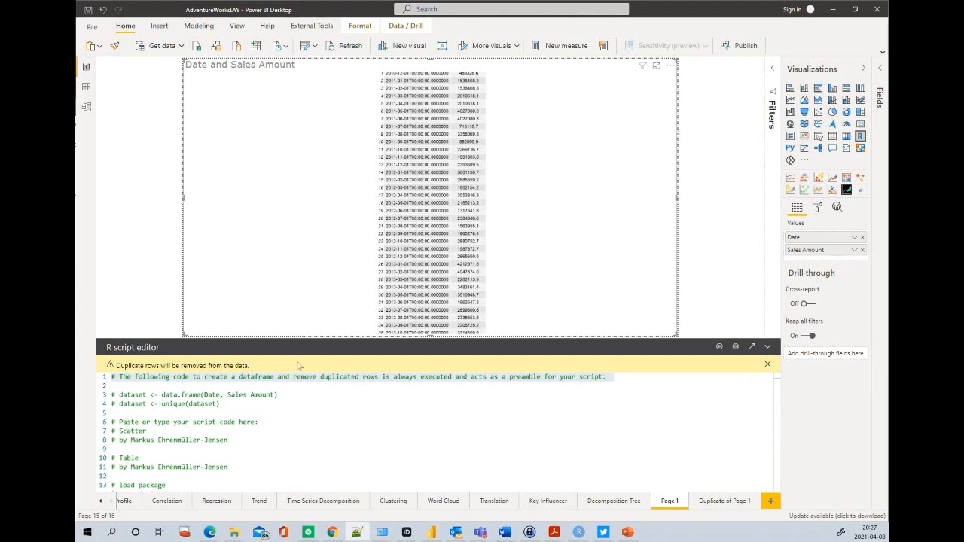
key("ctrl+a")
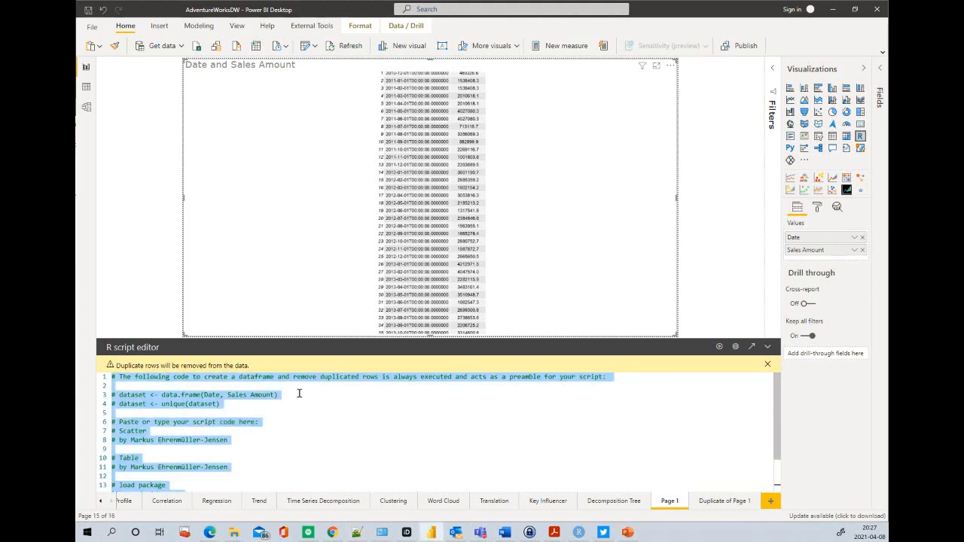
key("ctrl+v")
key("ctrl+Home")
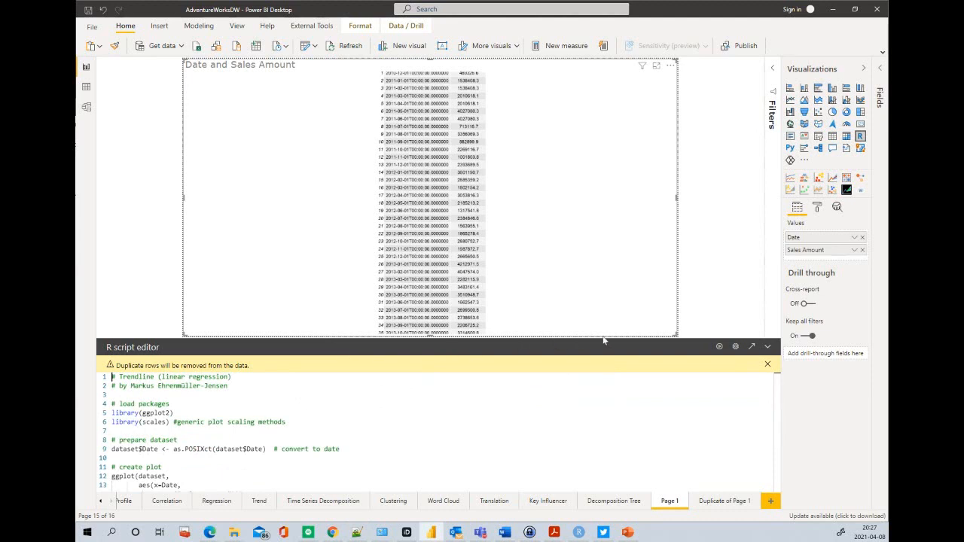
left_click(718, 348)
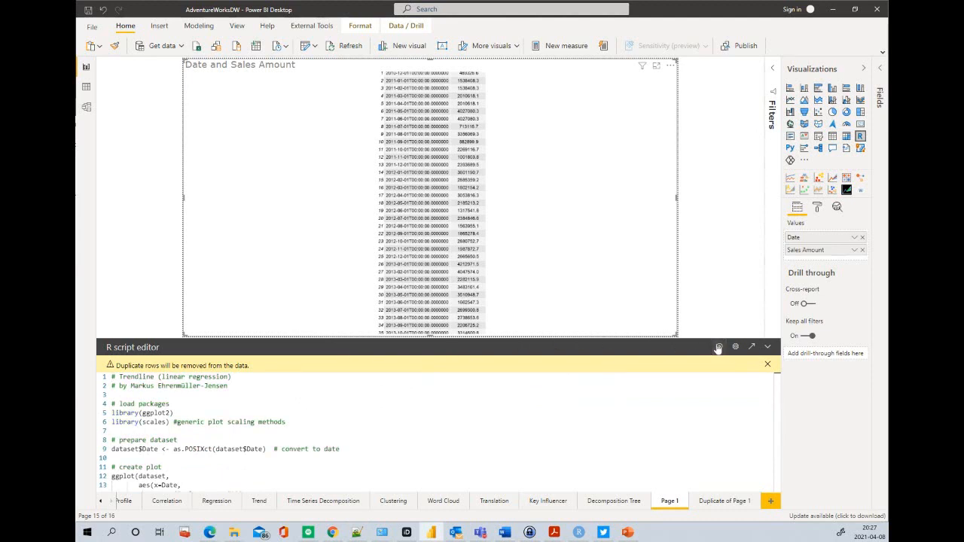
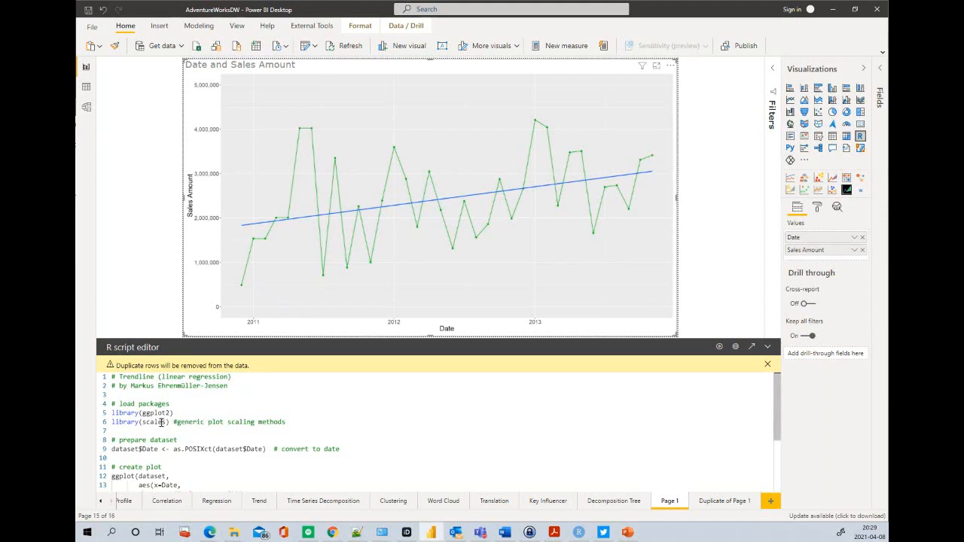
Examine the as.POSIXct date conversion in line 9 and the dataset argument of the ggplot call in line 12
left_click_drag(136, 449, 282, 449)
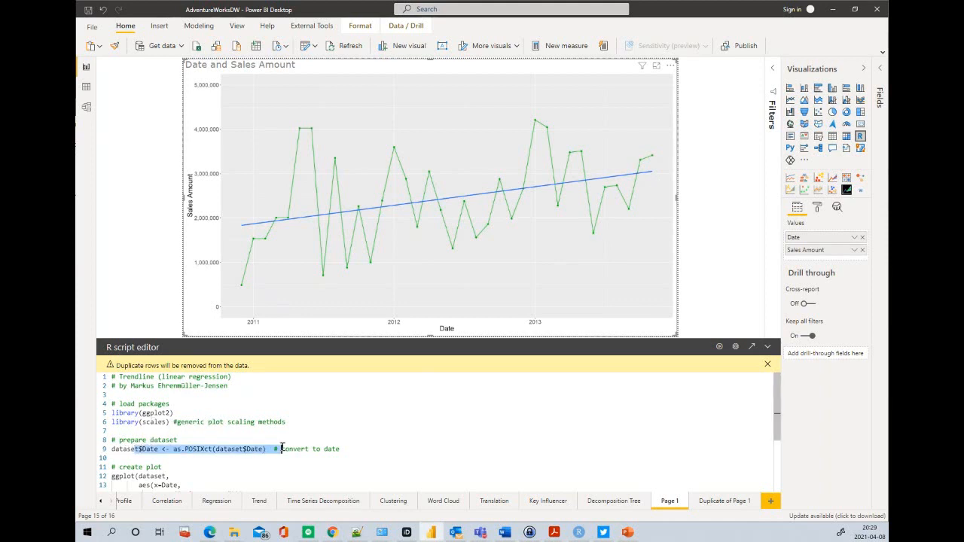
left_click(374, 448)
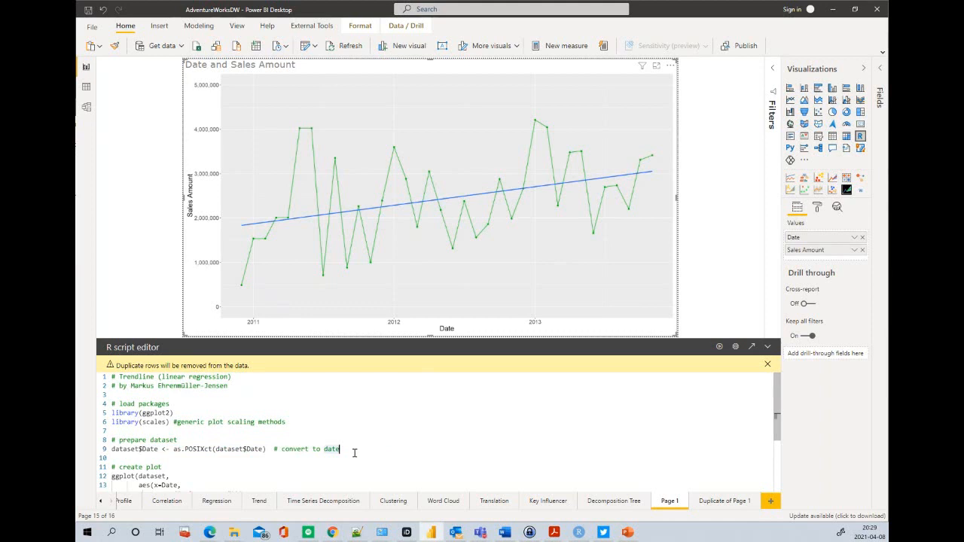
left_click(203, 474)
key("shift+Right")
key("shift+Right")
key("shift+Right")
key("shift+Right")
key("shift+Right")
key("shift+Right")
key("Right")
key("Right")
key("ctrl+shift+Right")
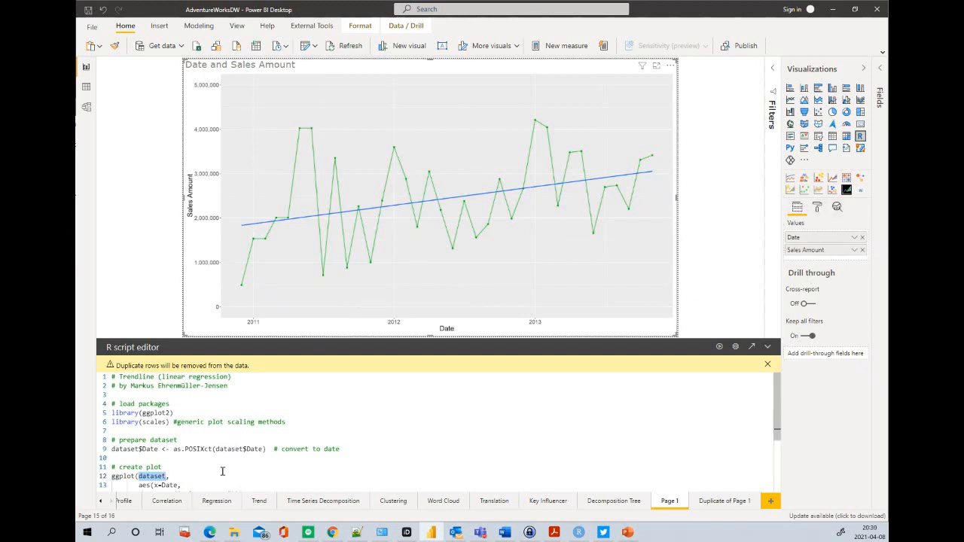
Examine the aes mapping in lines 13 and 14, covering x=Date and y=get("Sales Amount")
left_click(265, 472)
key("Down")
key("Left")
key("Left")
key("Left")
key("Left")
key("Left")
key("Left")
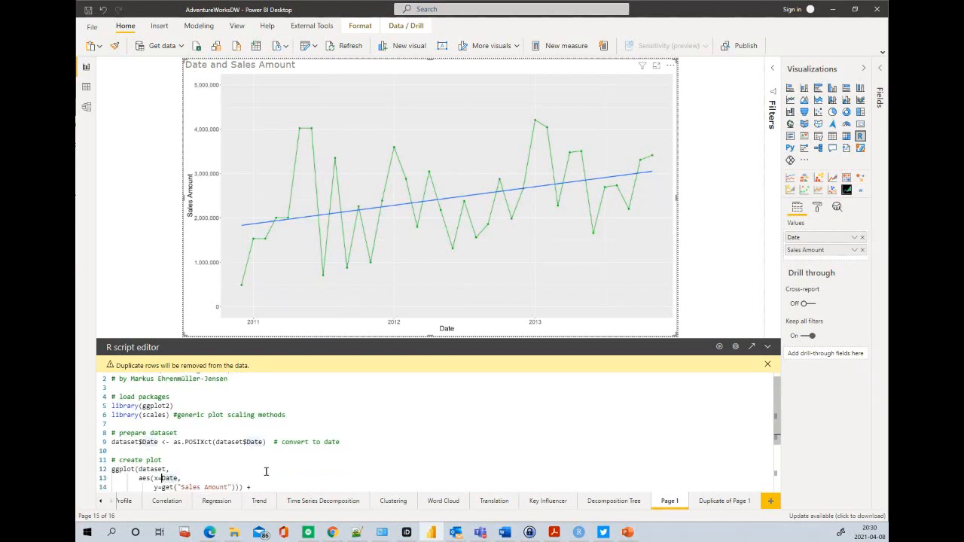
key("ctrl+shift+Left")
key("Down")
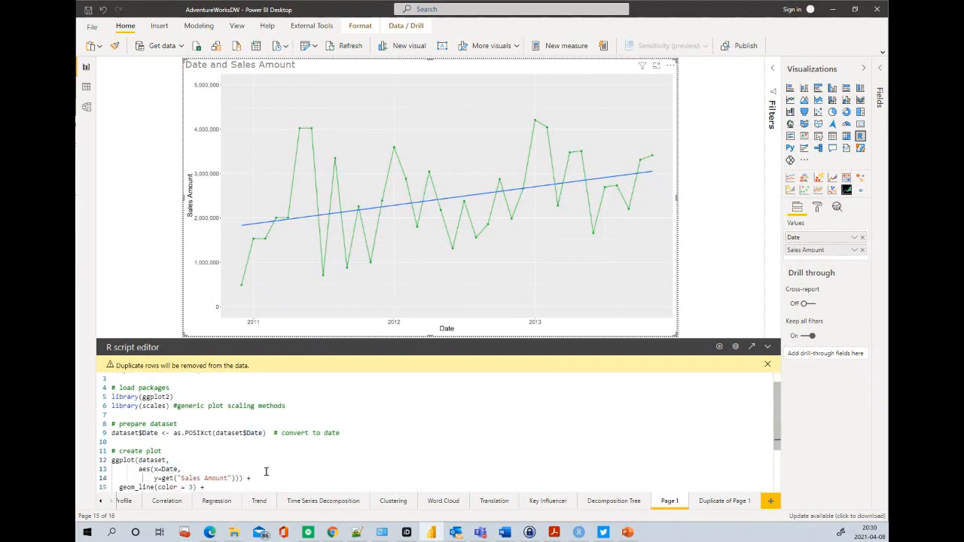
key("ctrl+Left")
key("ctrl+Left")
key("ctrl+Left")
key("ctrl+shift+Left")
Examine the geom_line and geom_point layers with color = 3 in lines 15 and 16
left_click(188, 487)
type("geom_point(color = 3) +")
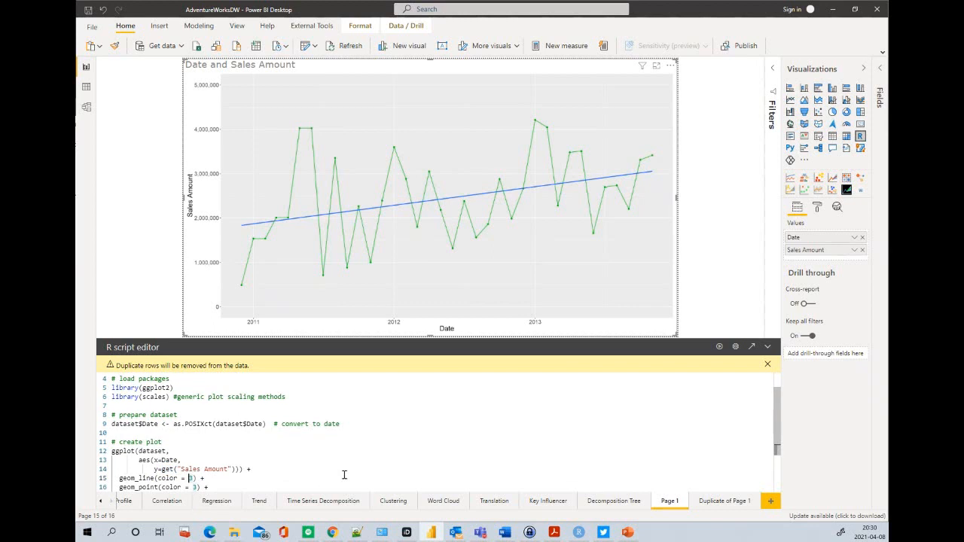
key("Home")
key("shift+Down")
key("shift+Down")
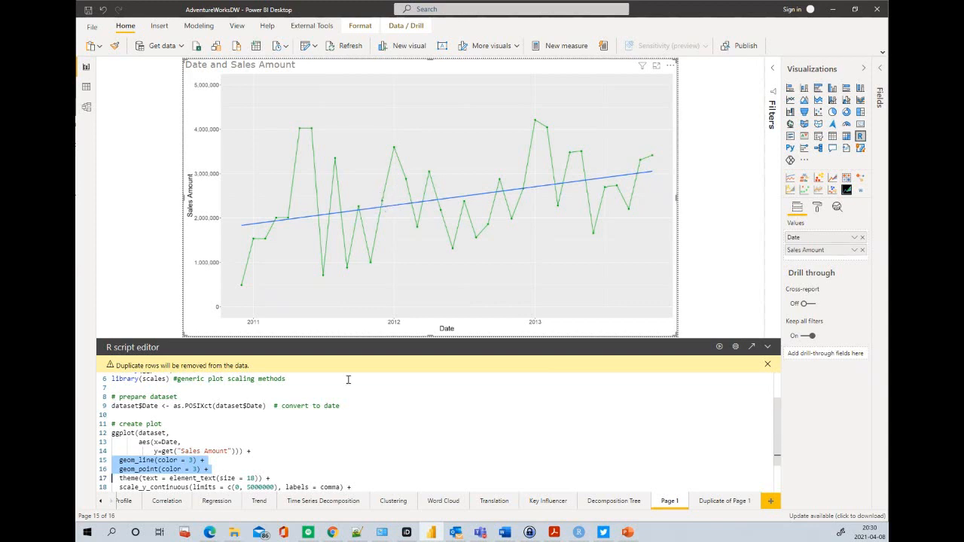
Examine the text size, y-axis limits and comma labels, legend position and axis label settings in lines 17 to 21
double_click(250, 477)
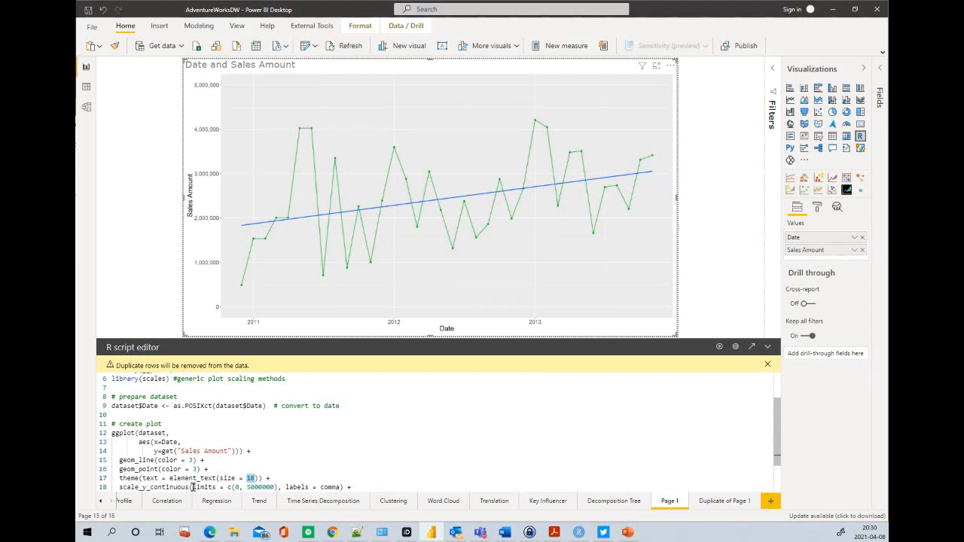
left_click_drag(228, 486, 277, 444)
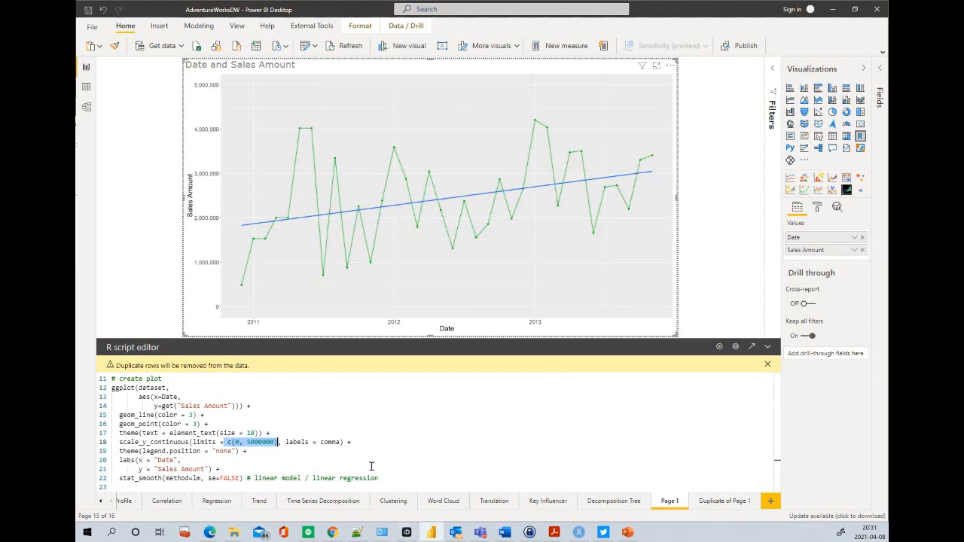
double_click(331, 442)
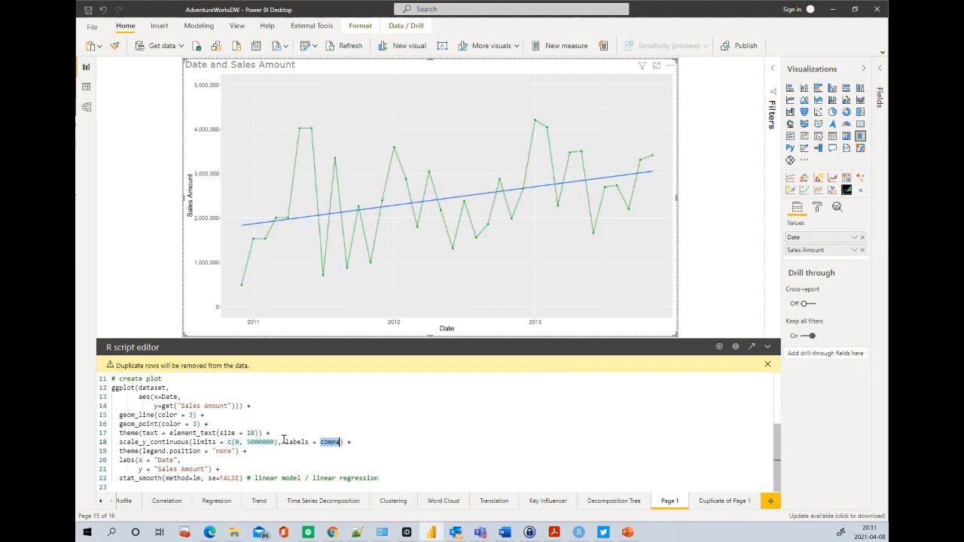
scroll(188, 406, "up", 2)
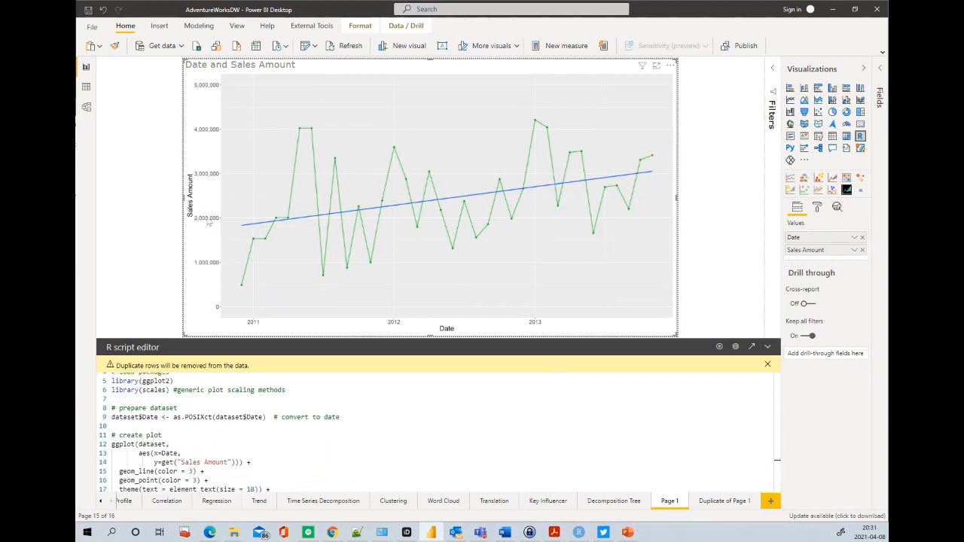
scroll(252, 419, "down", 2)
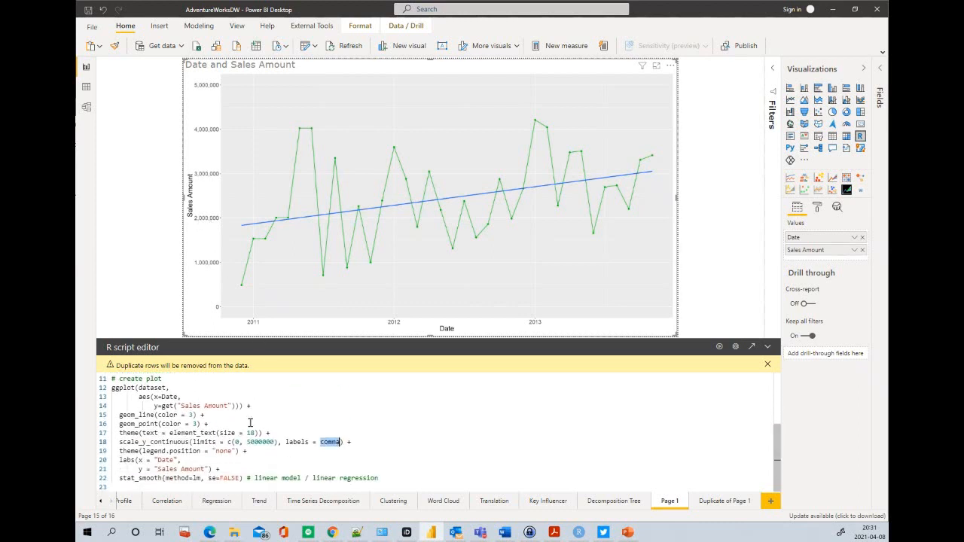
left_click_drag(215, 450, 259, 451)
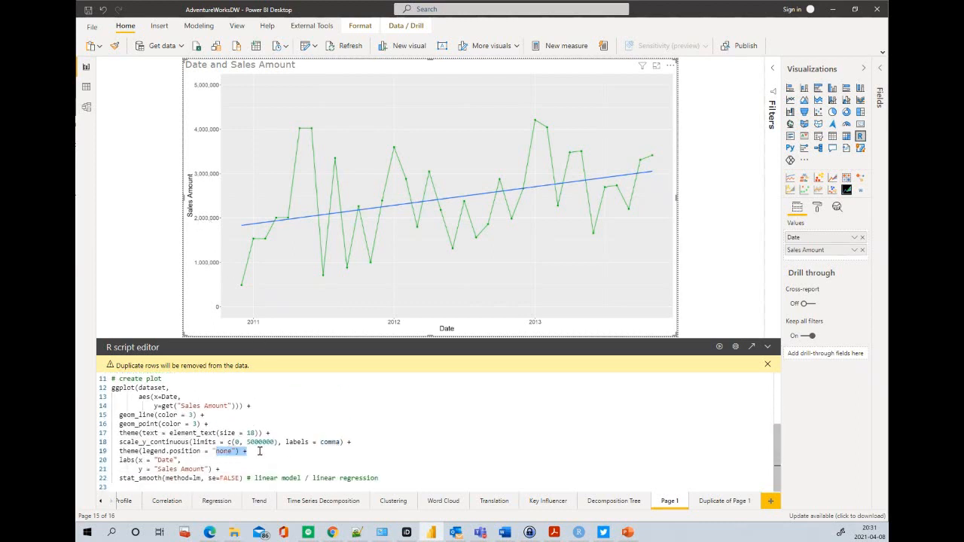
left_click_drag(154, 459, 219, 469)
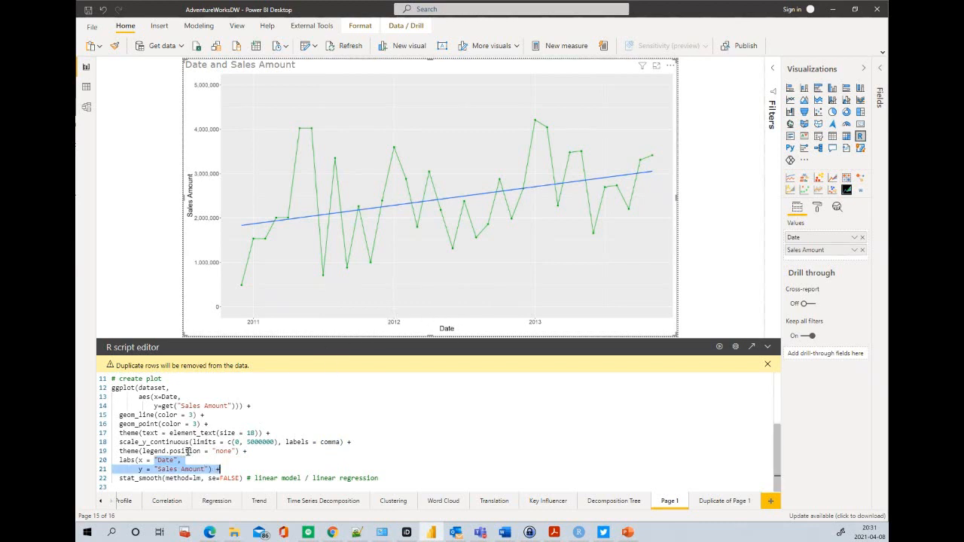
double_click(127, 460)
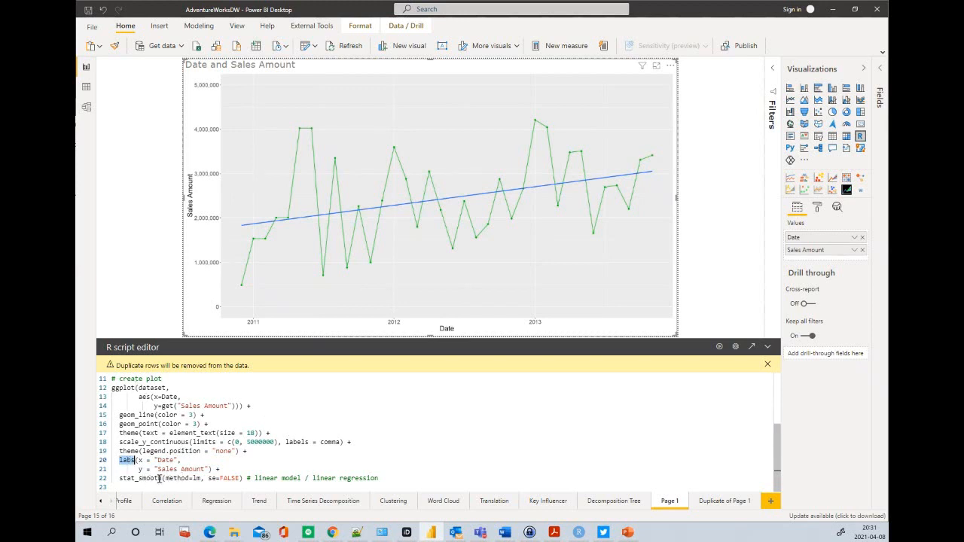
Set the stat_smooth method in line 22 to loess and run the script
left_click(195, 479)
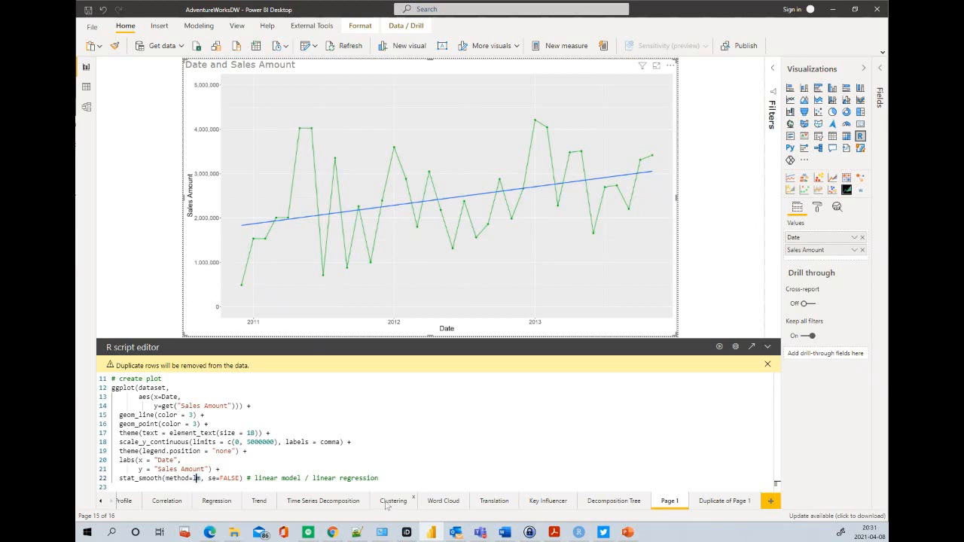
double_click(196, 477)
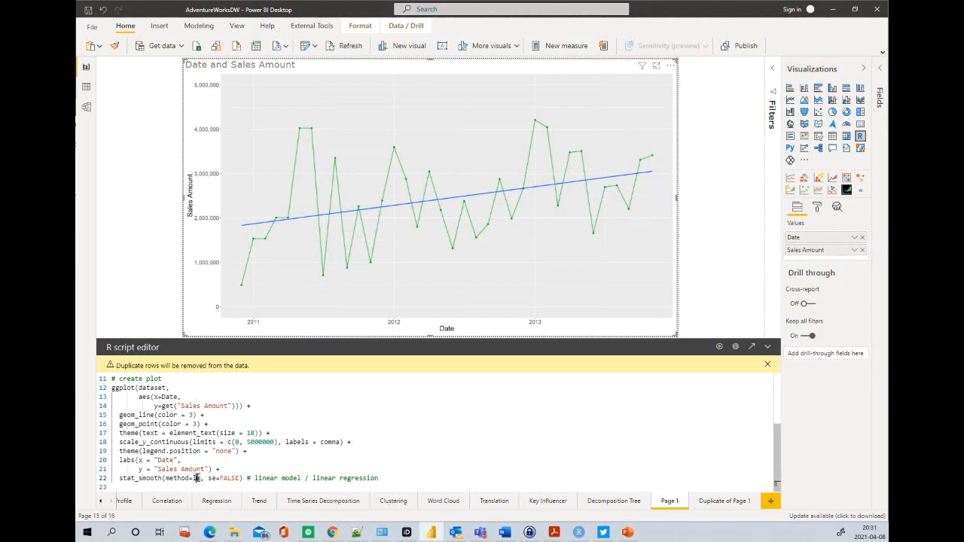
type("loess")
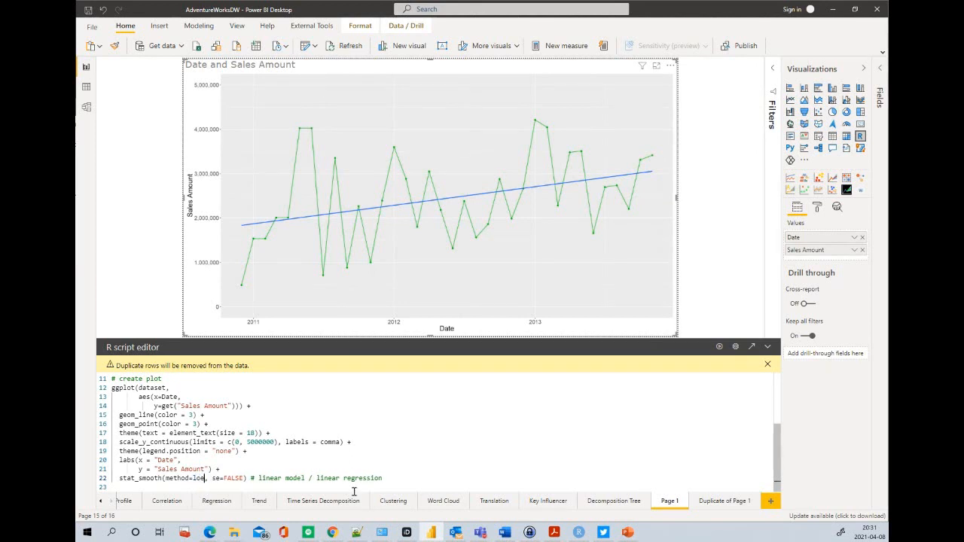
left_click(719, 347)
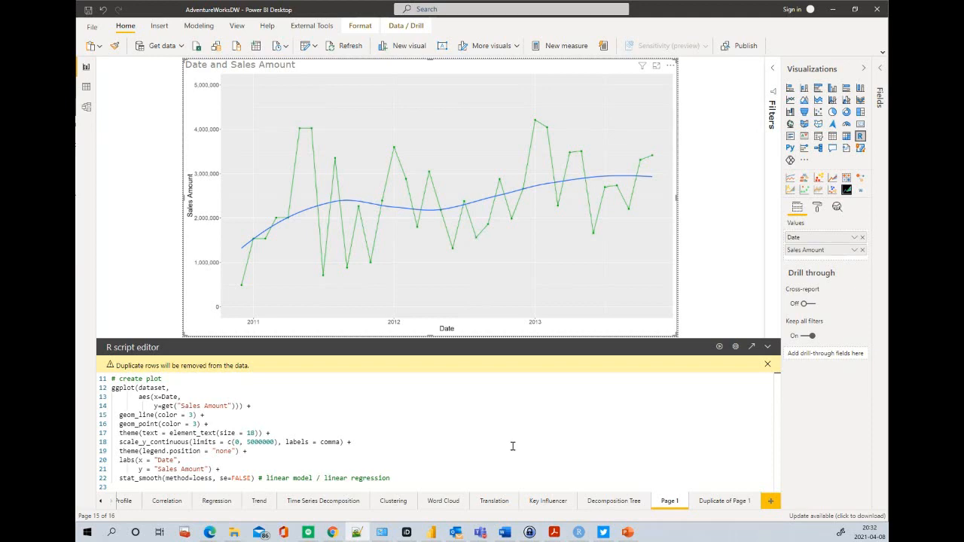
View the table plot in RStudio, return to Power BI and check the context options at a data point of the R visual
left_click(579, 532)
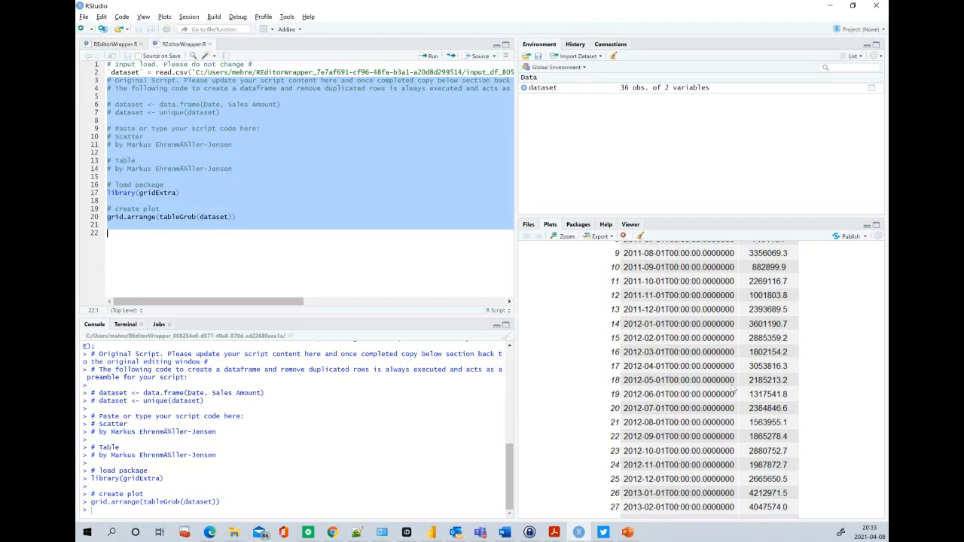
left_click(830, 7)
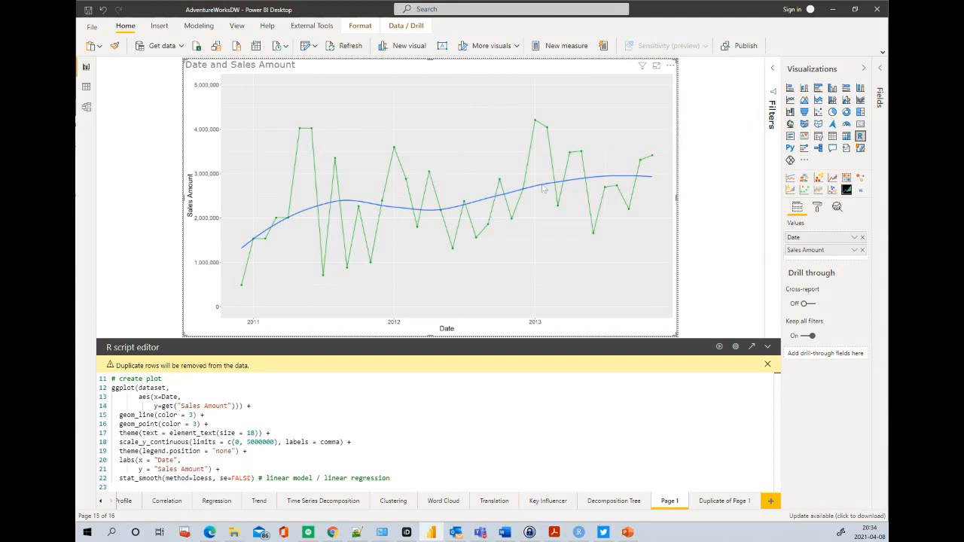
right_click(537, 124)
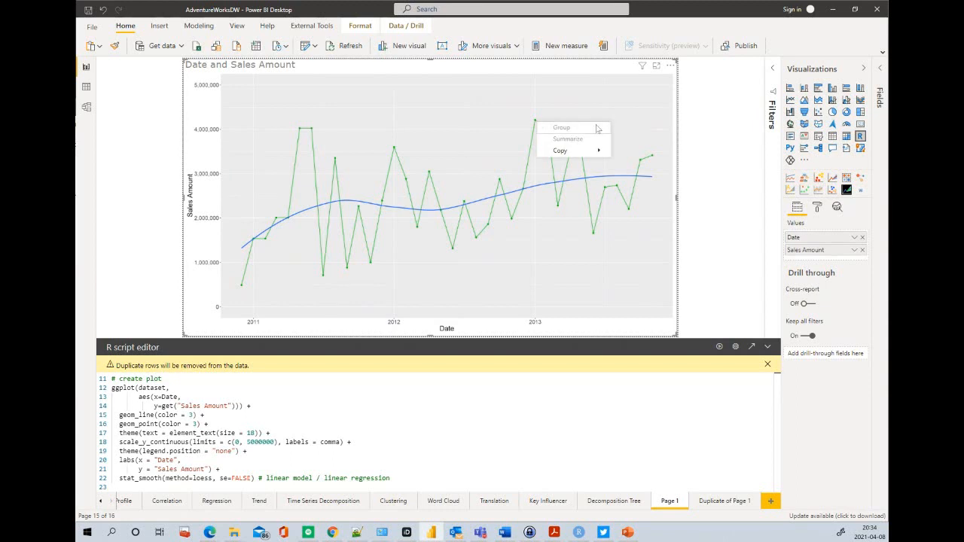
left_click(716, 140)
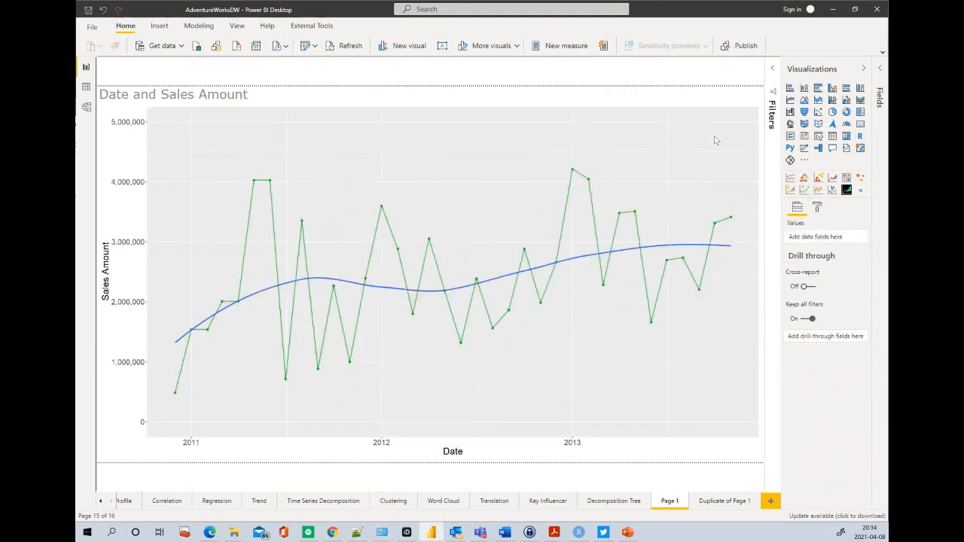
Duplicate the report page Page 1 with its R visual
left_click(668, 500)
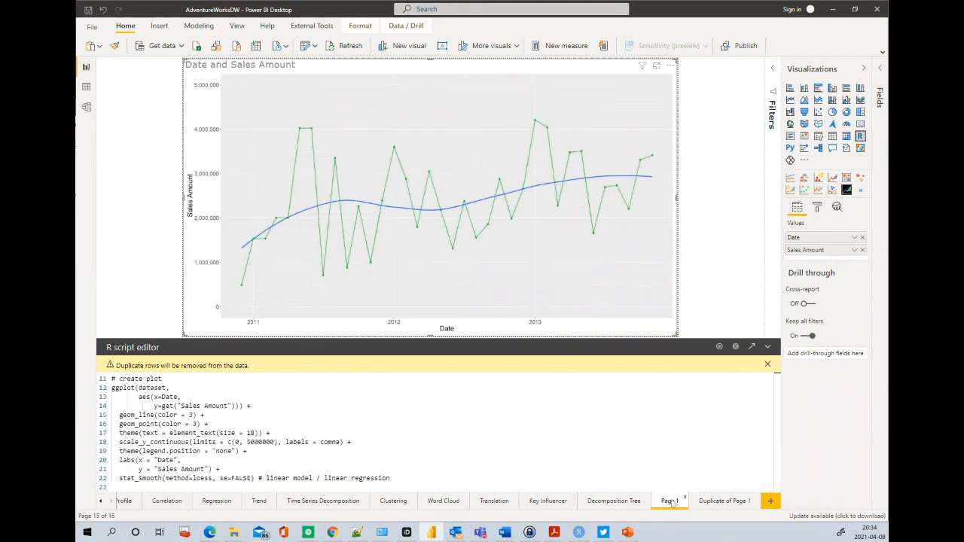
right_click(670, 503)
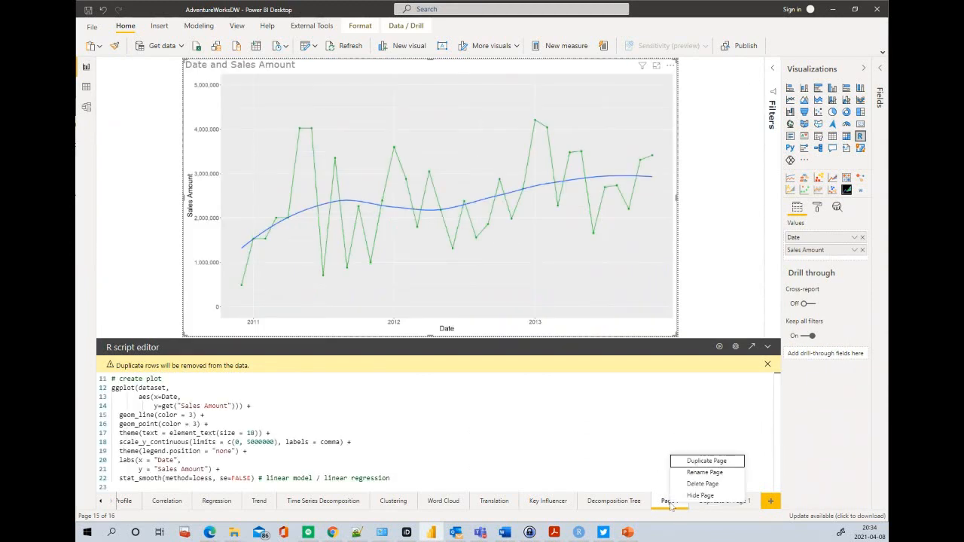
left_click(686, 460)
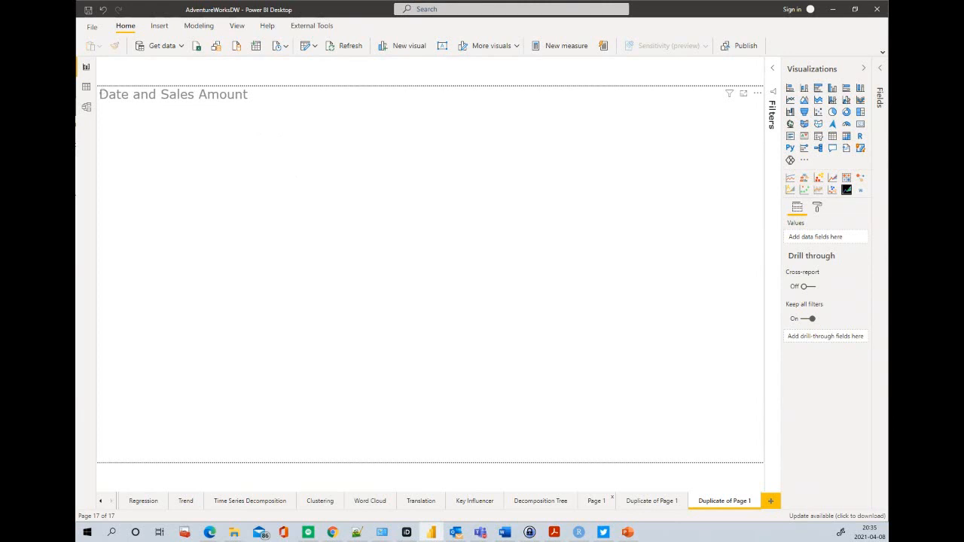
Replace the duplicated visual's entire R script with the Time Series Decomposition script based on the forecast library and run it
left_click(430, 226)
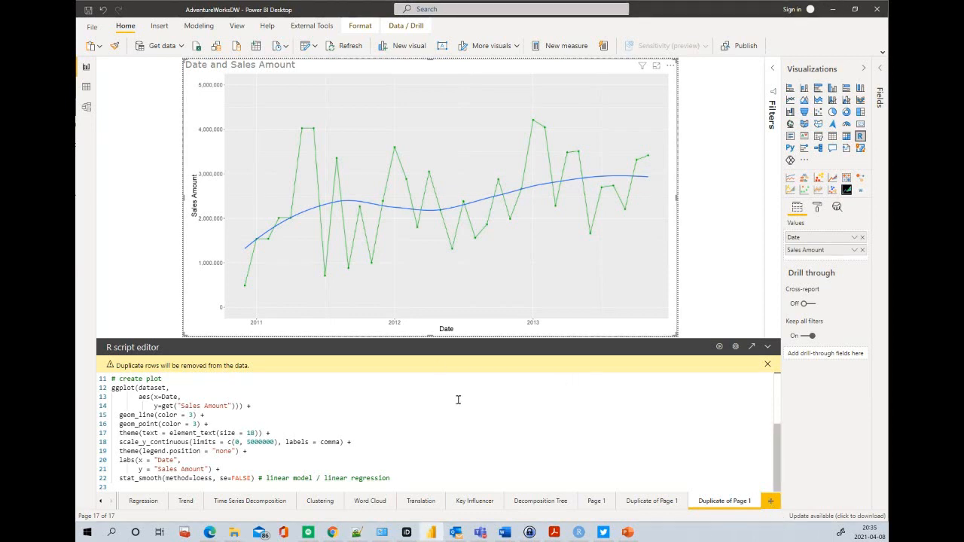
key("ctrl+a")
key("ctrl+v")
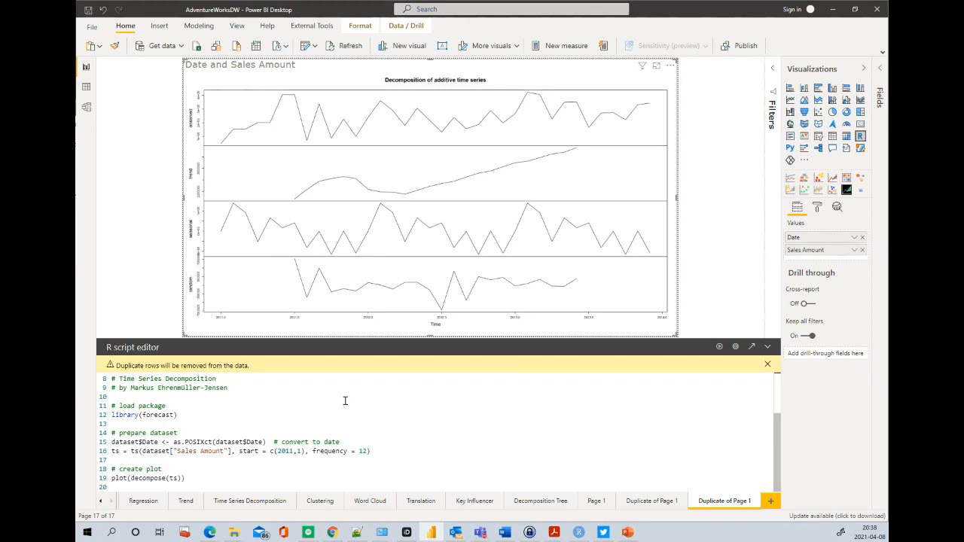
On Page 1, set the stat_smooth method in line 22 of the R script to lm and run it
left_click(590, 502)
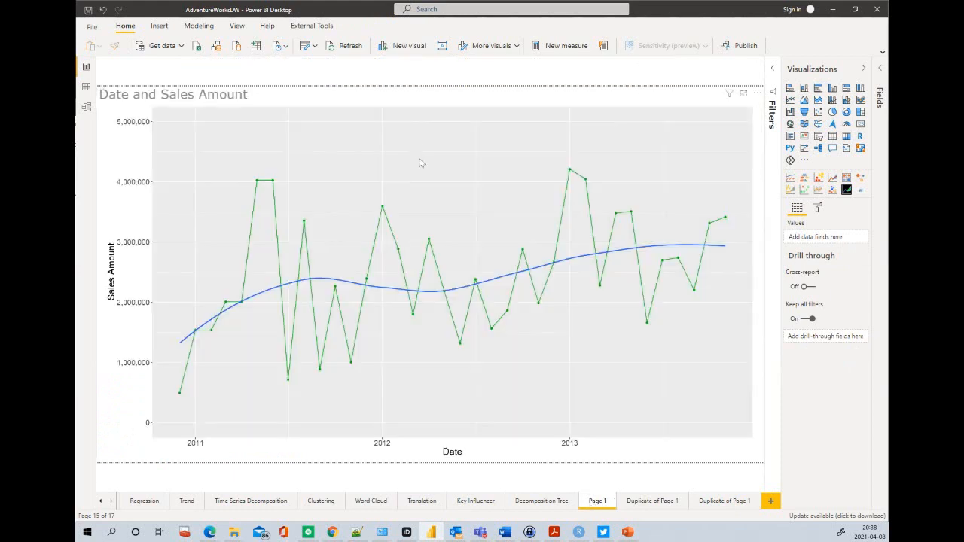
left_click(518, 171)
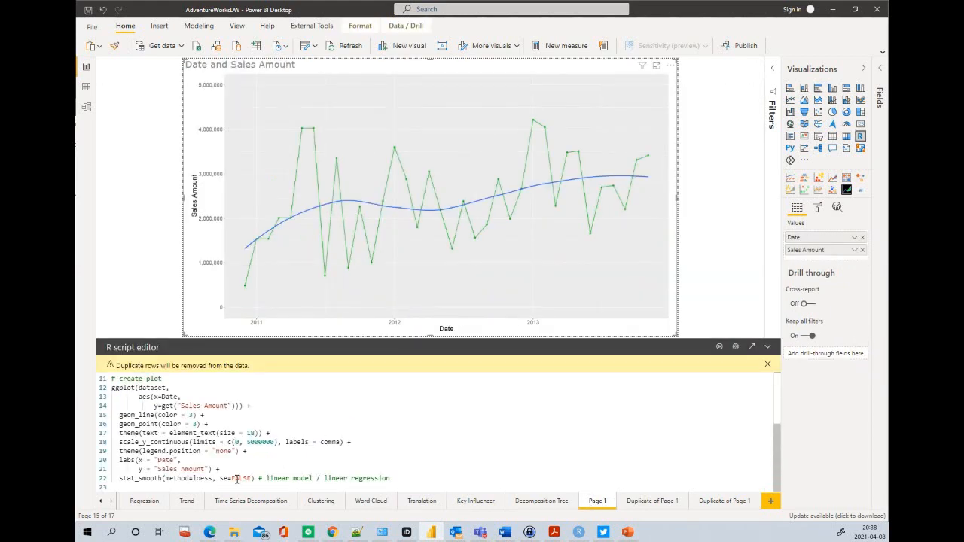
double_click(202, 479)
type("lm")
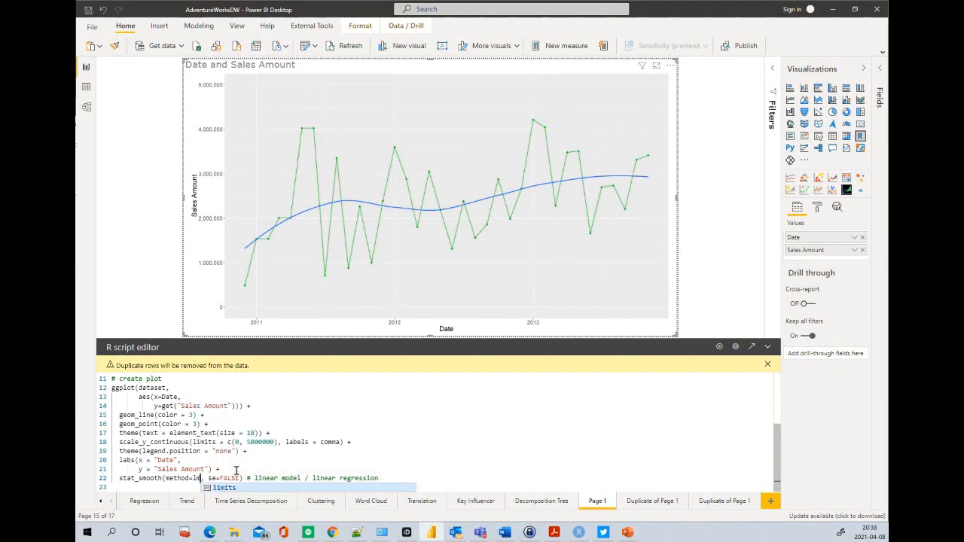
left_click(721, 347)
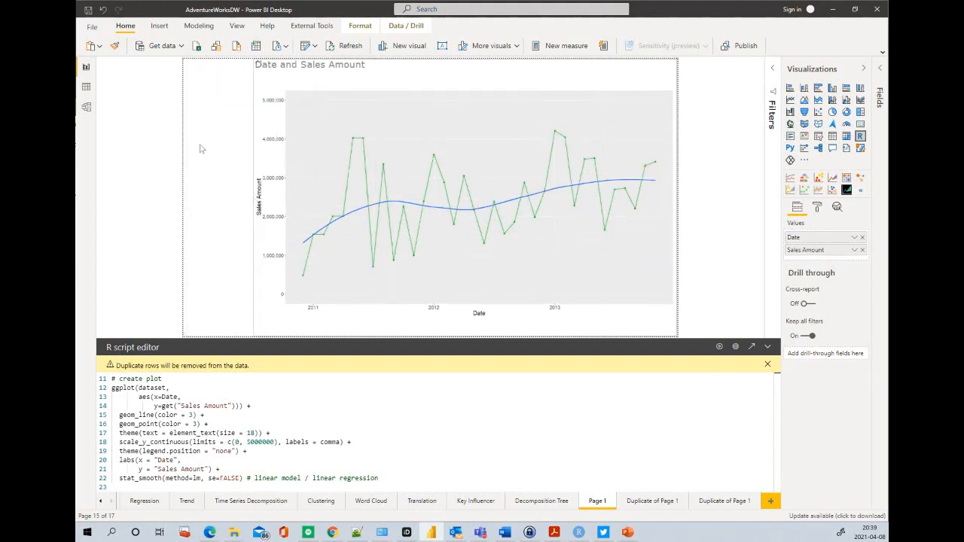
Add a CalendarYear slicer to Page 1 and shrink it to fit the empty space beside the R visual
left_click(883, 68)
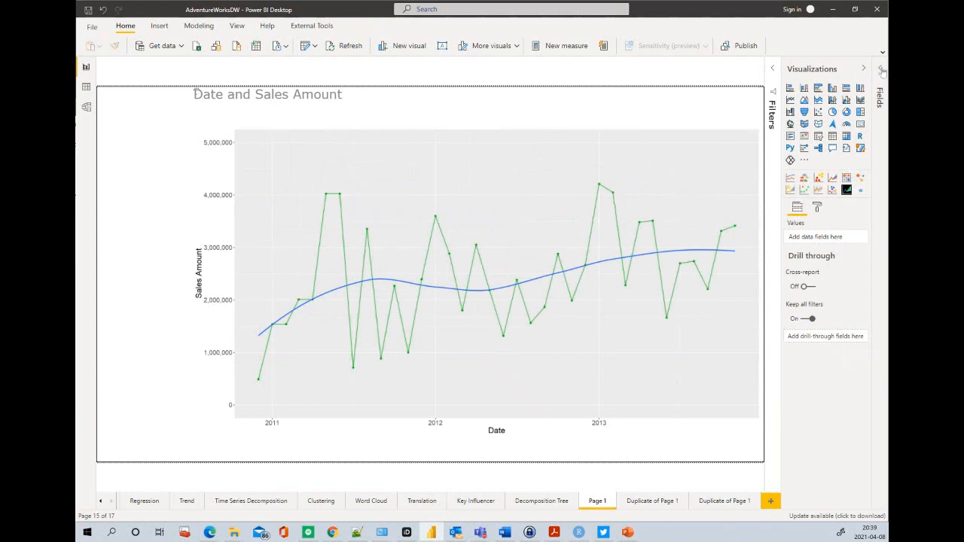
left_click(880, 69)
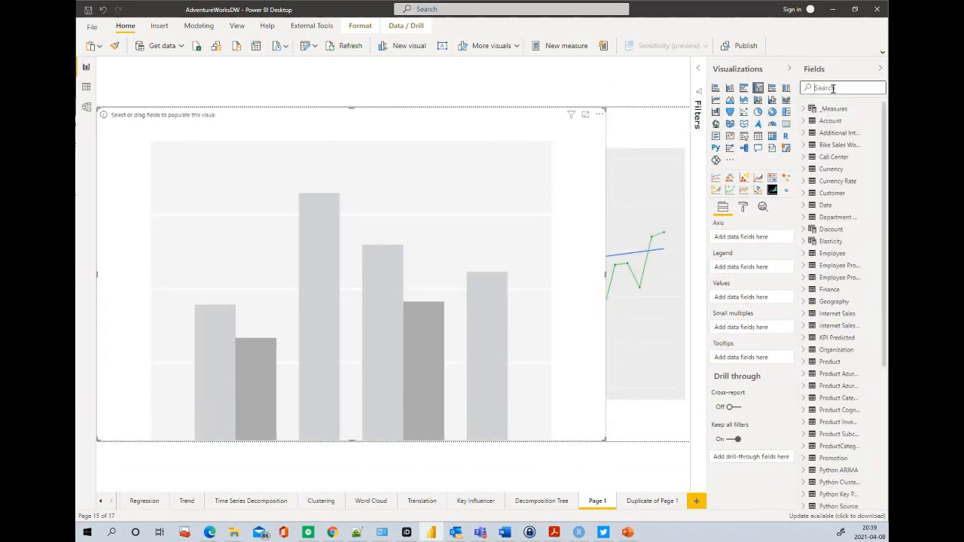
type("calendar")
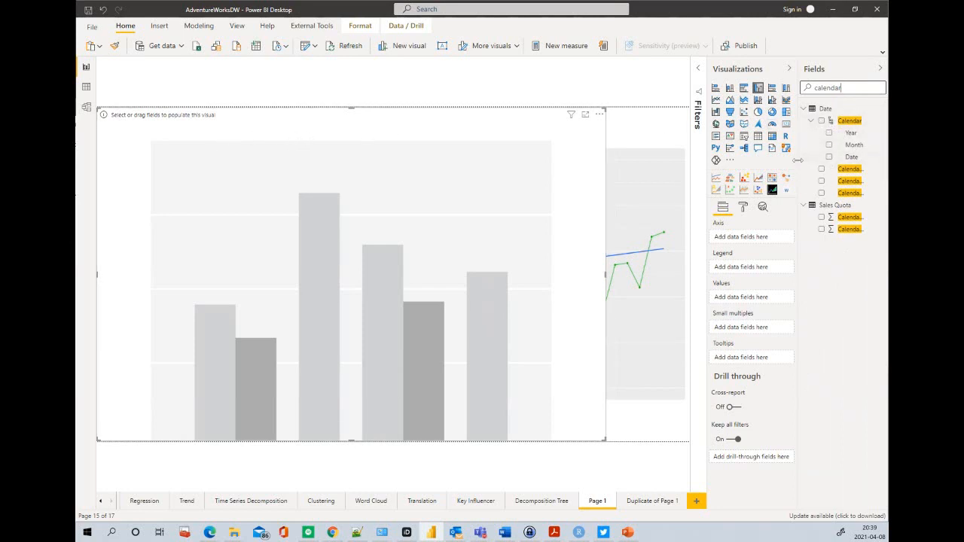
left_click_drag(799, 160, 763, 165)
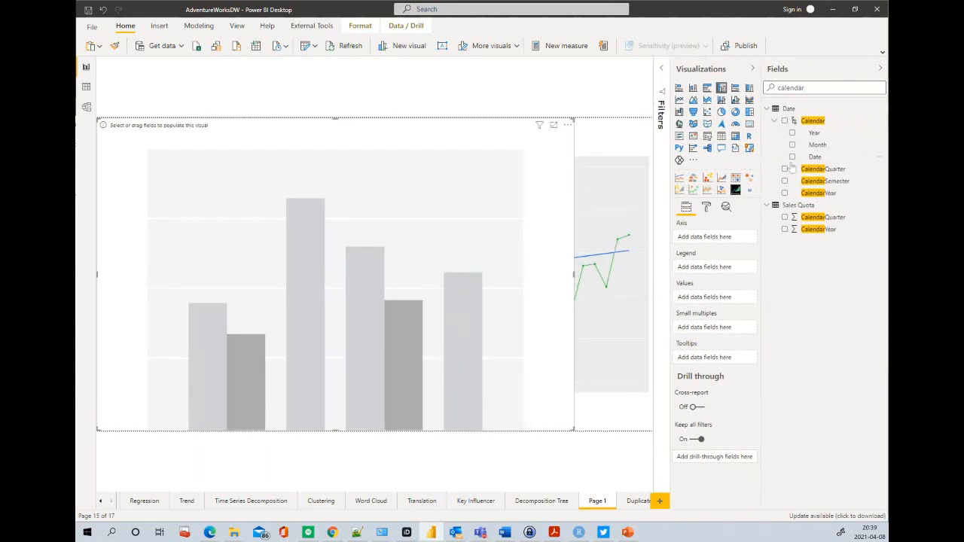
left_click(786, 193)
left_click_drag(574, 431, 172, 265)
left_click(708, 138)
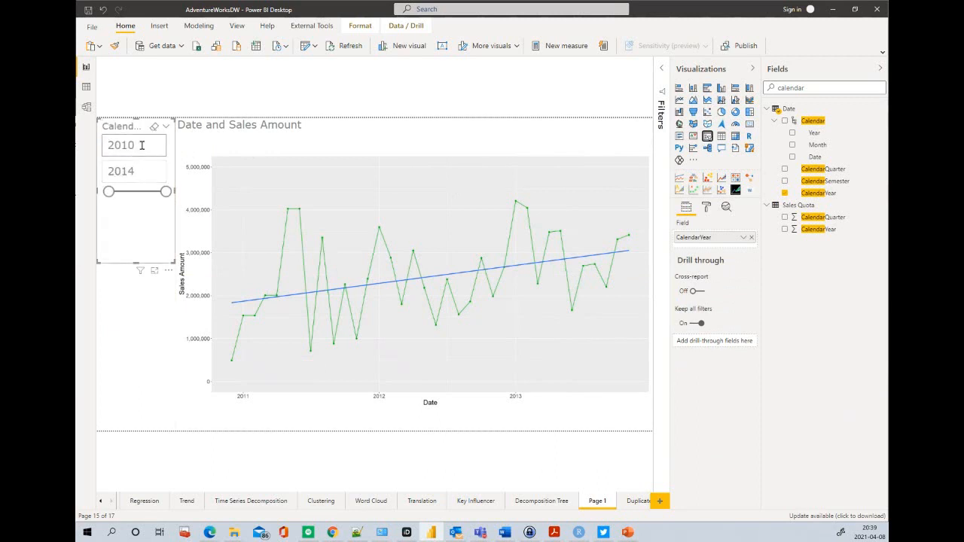
Set the start year of the CalendarYear slicer to 2013
left_click(141, 146)
type("2013")
key("Return")
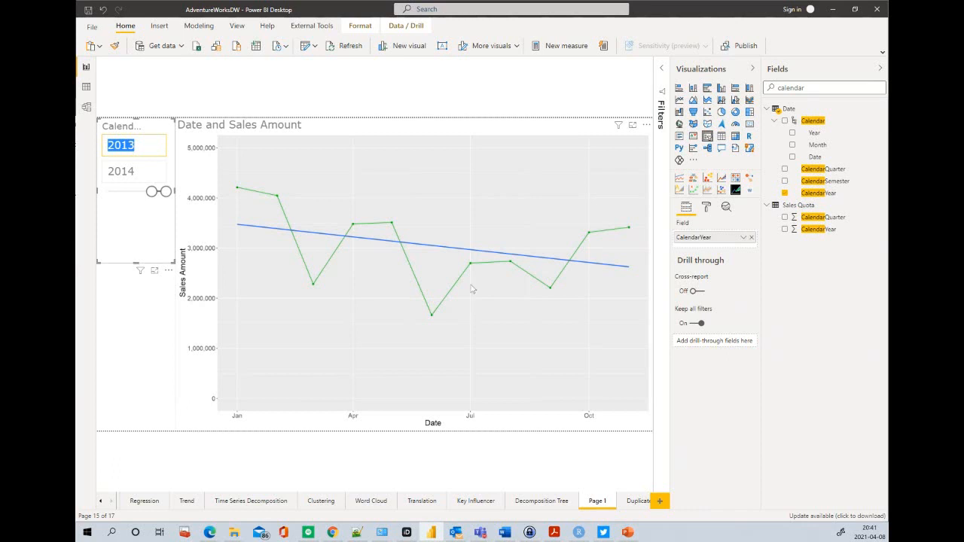
Open the Power Query Editor and view the R Trendline query along with the available script transformations
left_click(305, 47)
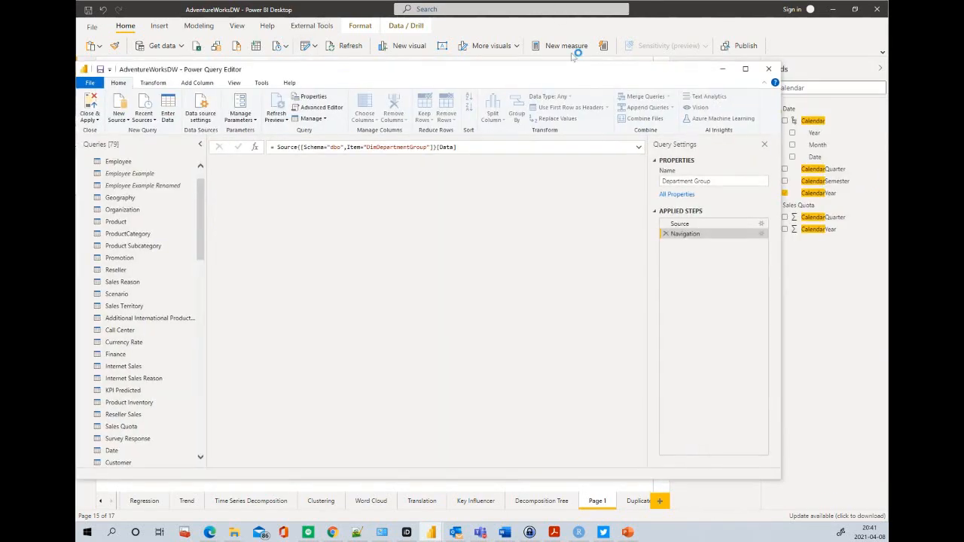
double_click(476, 69)
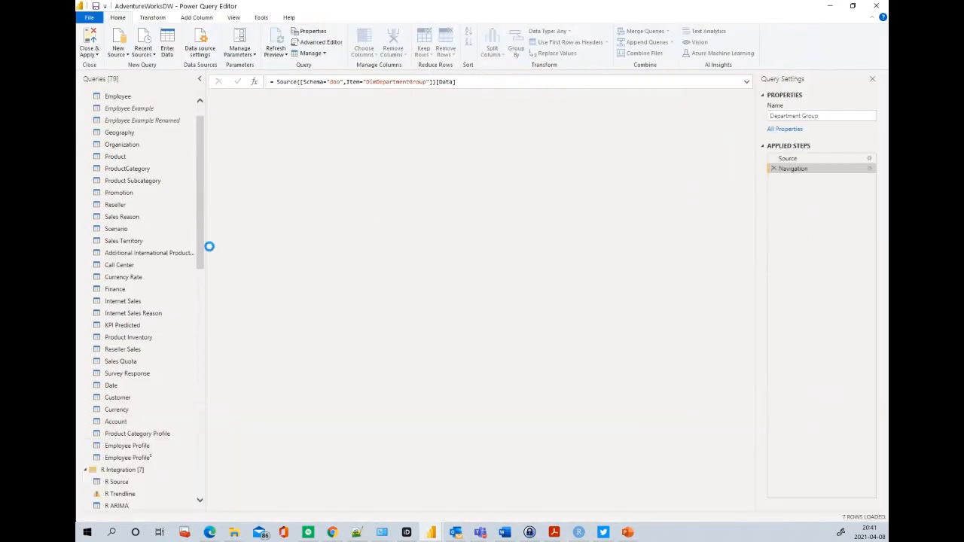
scroll(181, 255, "down", 8)
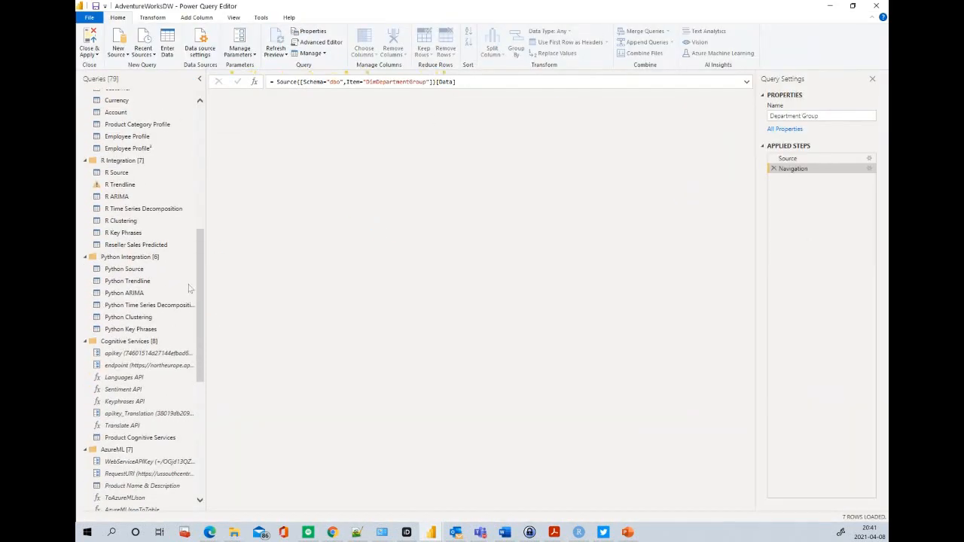
left_click(118, 188)
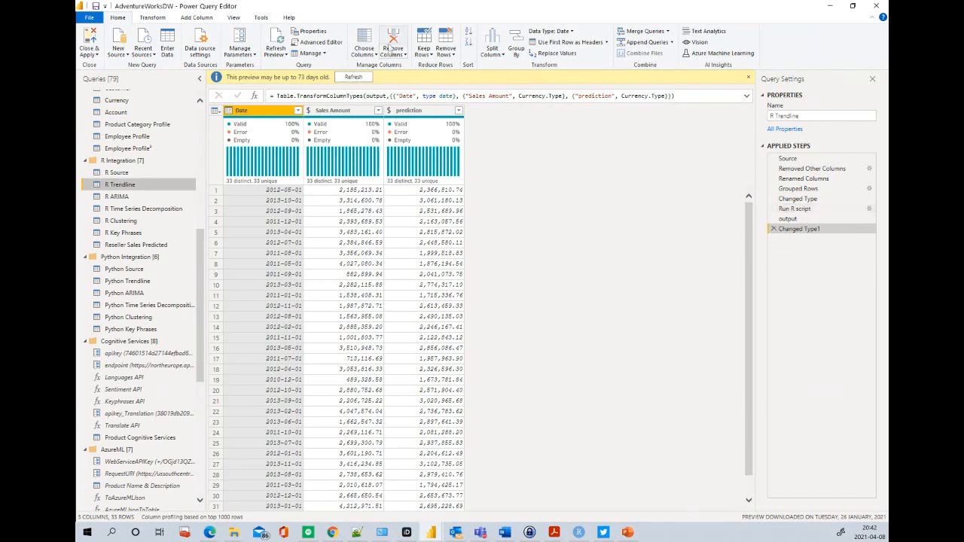
left_click(159, 21)
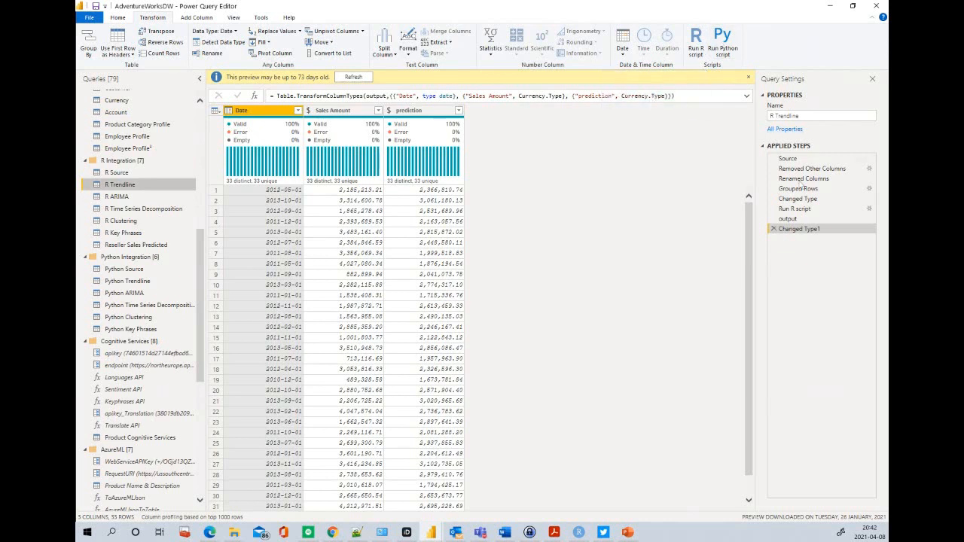
Examine the R Trendline query's Run R script step: the date conversion, the lm regression model and the cbind output with predictions
left_click(871, 211)
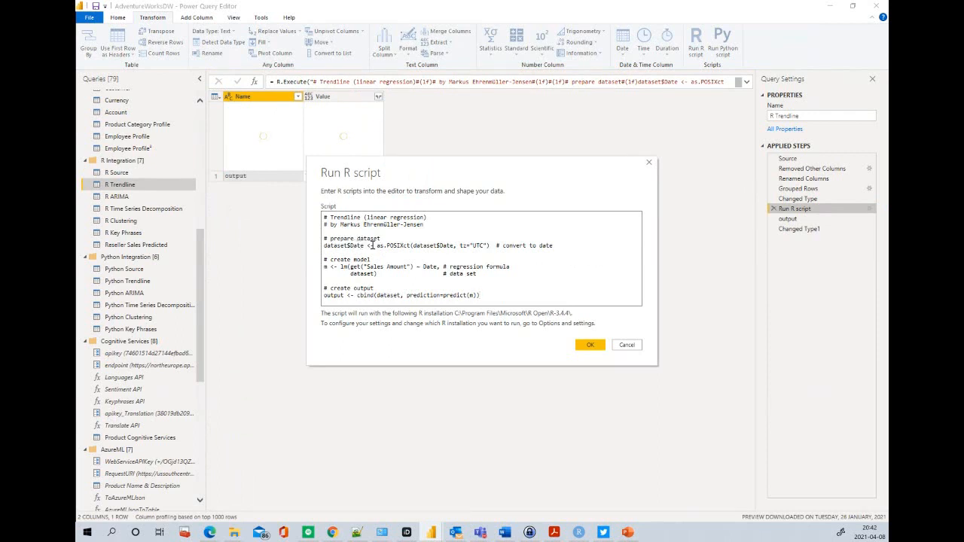
left_click_drag(374, 246, 410, 246)
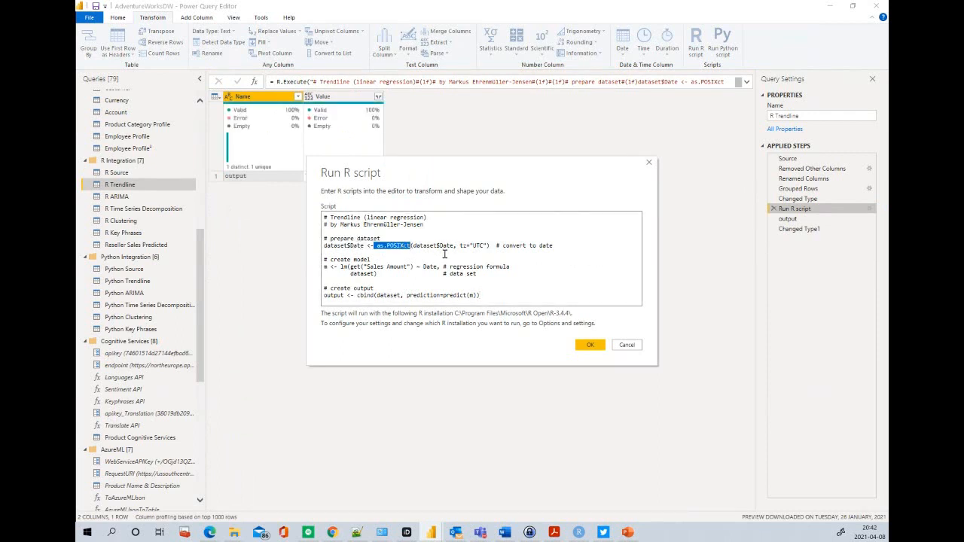
left_click(343, 267)
double_click(342, 266)
left_click_drag(366, 267, 407, 268)
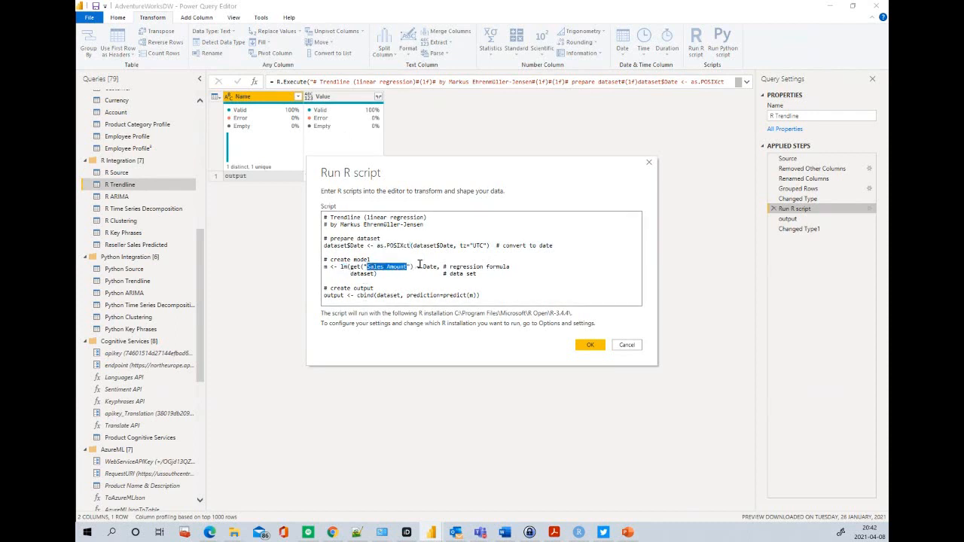
double_click(415, 268)
left_click(424, 267)
key("shift+Left")
double_click(368, 274)
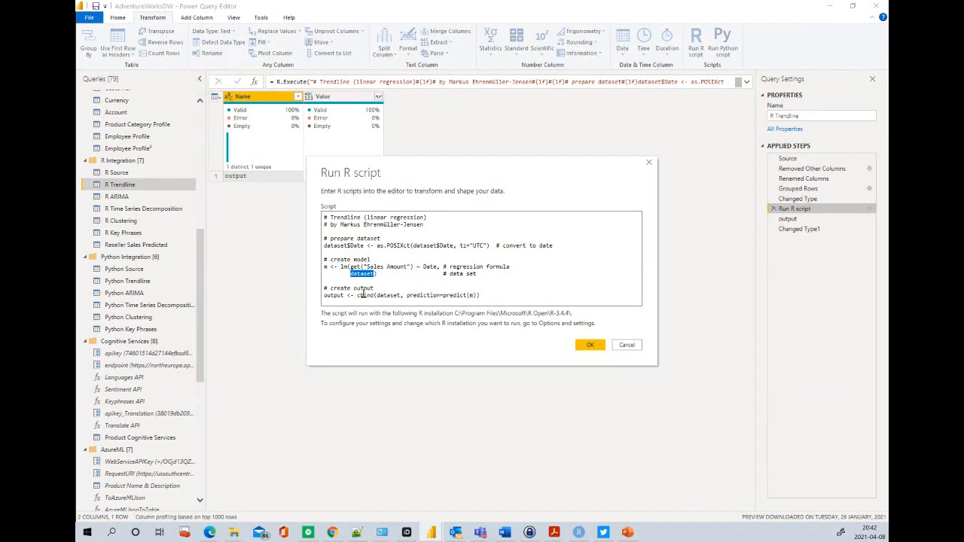
double_click(360, 295)
double_click(388, 295)
left_click_drag(407, 296, 481, 296)
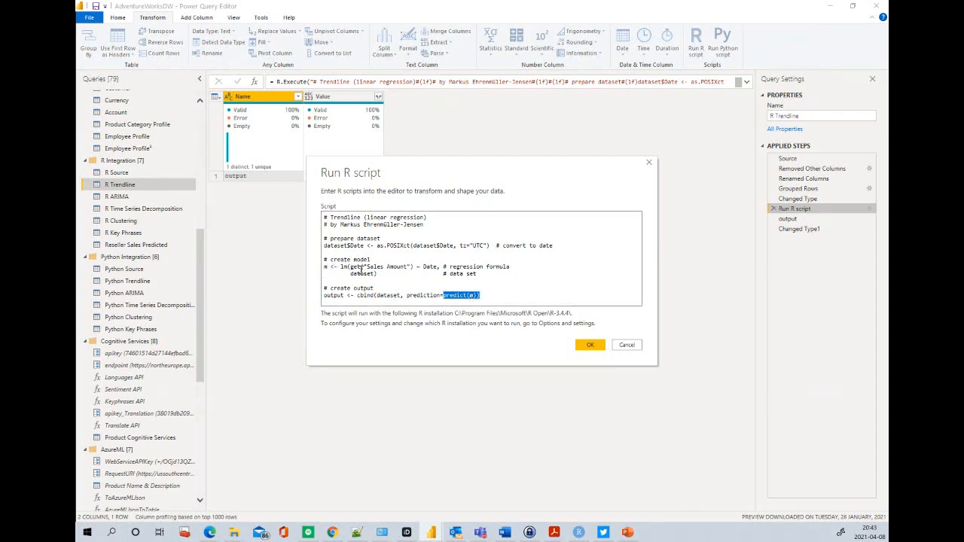
left_click(590, 344)
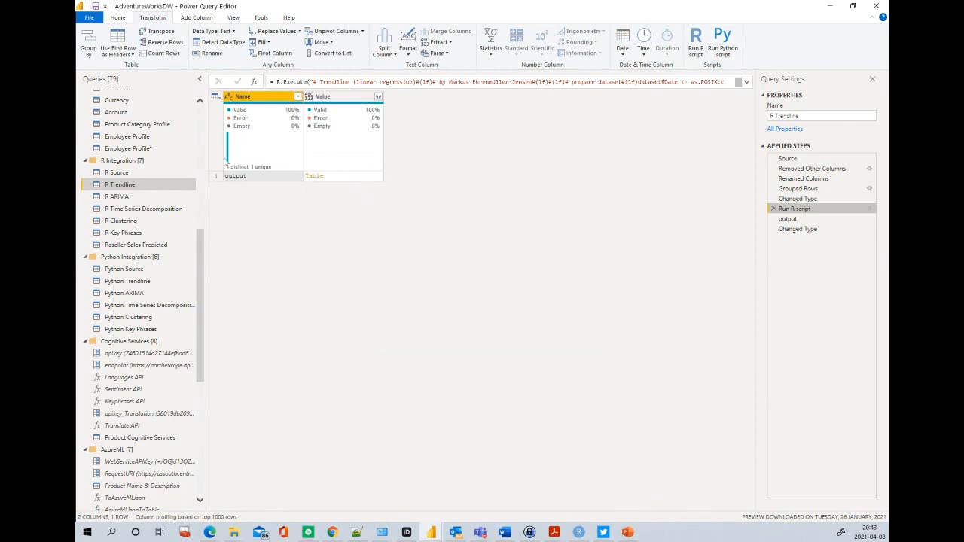
Reopen the R Trendline script to check the name of its output variable, leaving it unedited
left_click(869, 210)
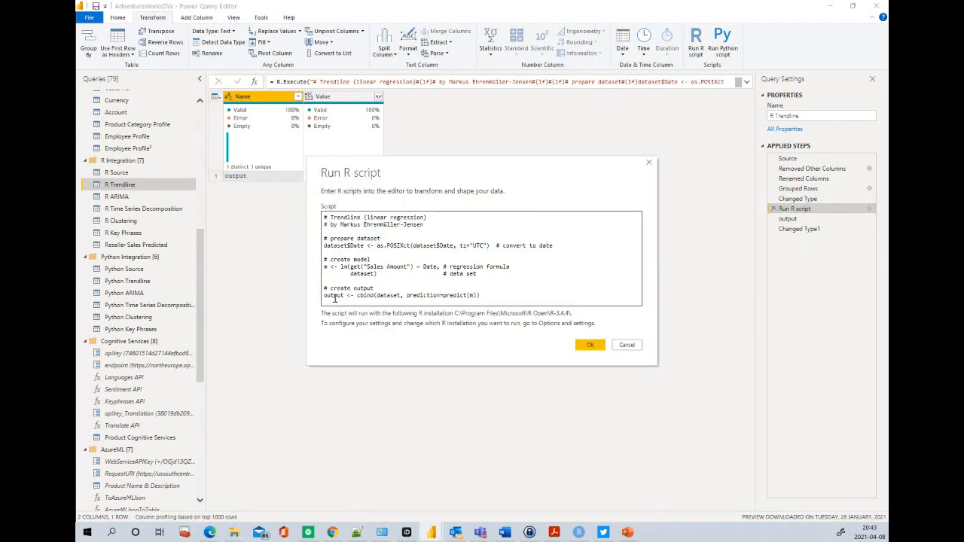
double_click(335, 296)
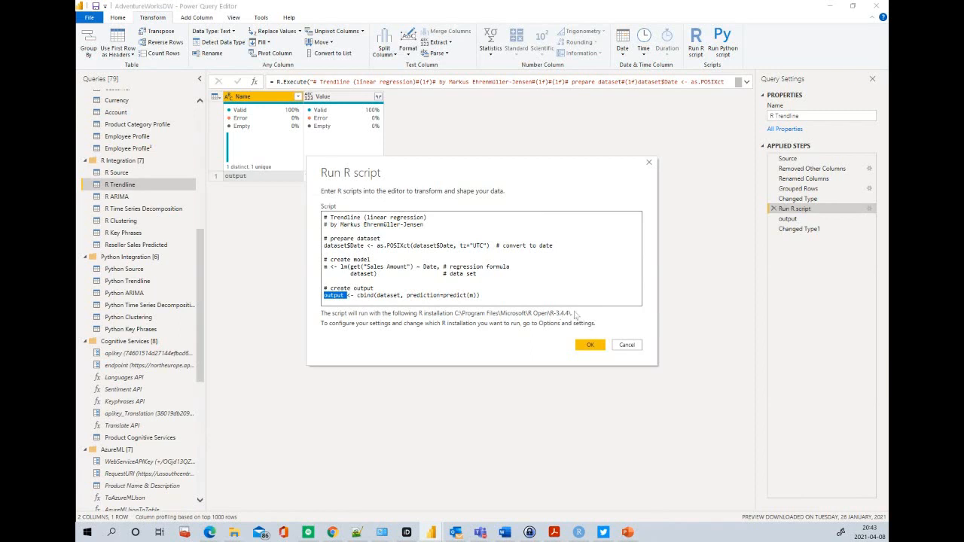
left_click(626, 345)
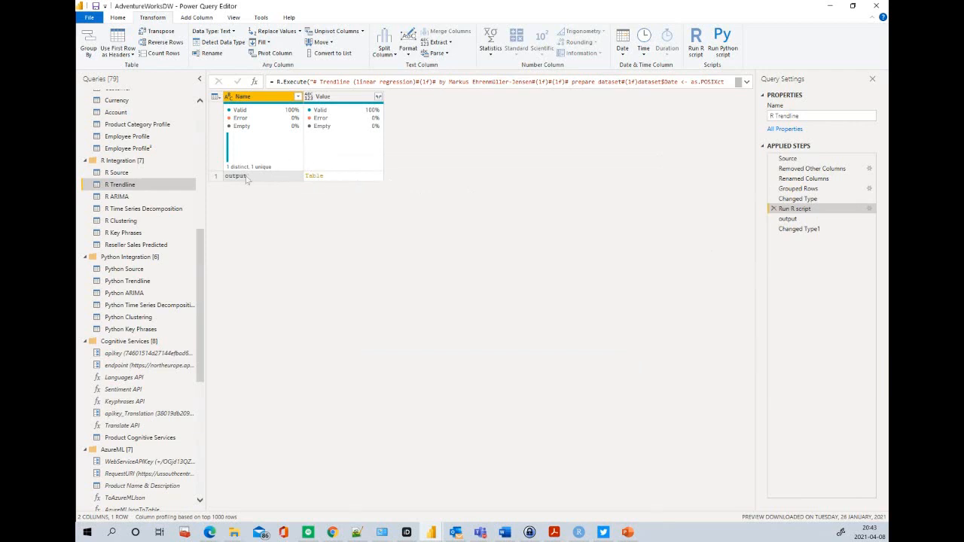
Check the expandable columns of the script result, view the output and Changed Type1 steps, and return to the report
left_click(379, 98)
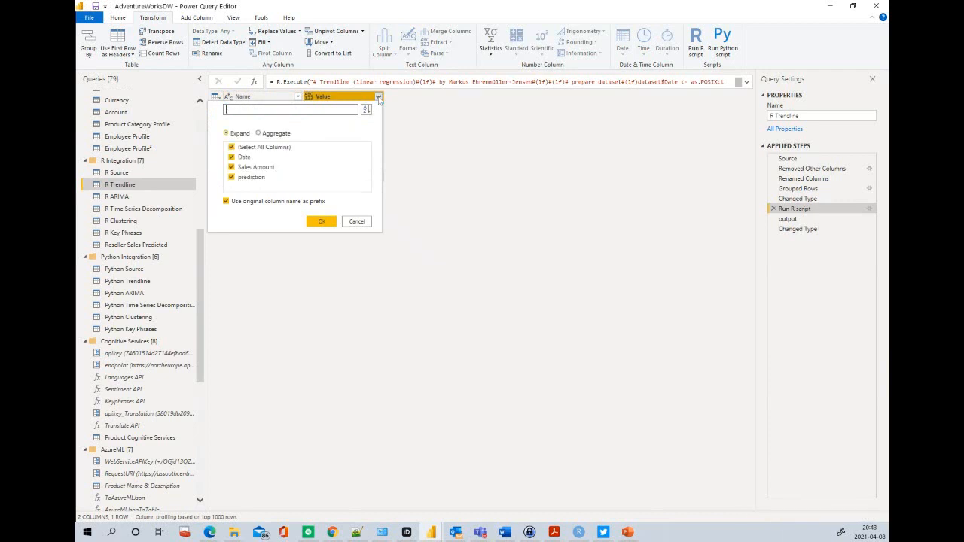
left_click(357, 222)
left_click(788, 223)
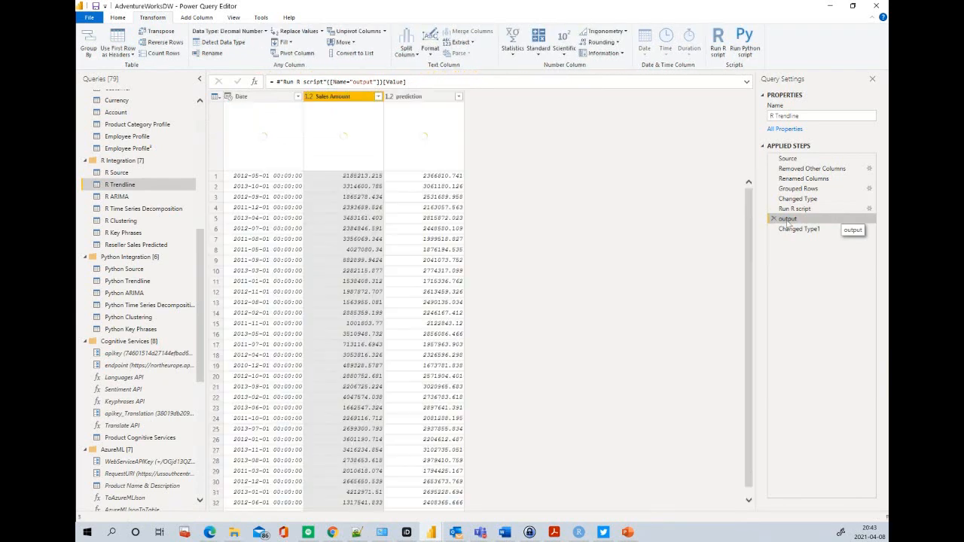
left_click(793, 229)
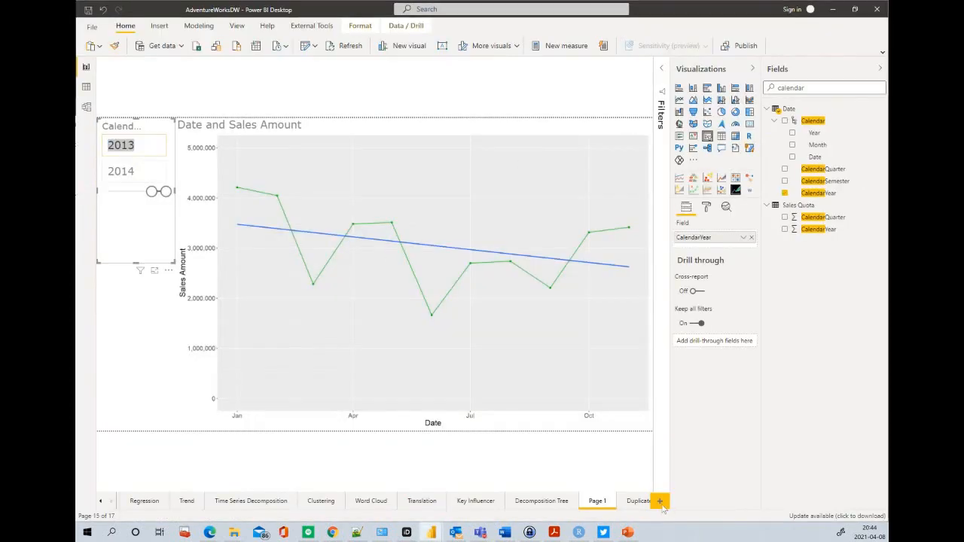
Add a new report page and create a table visual containing only the Date field from R Trendline
left_click(660, 501)
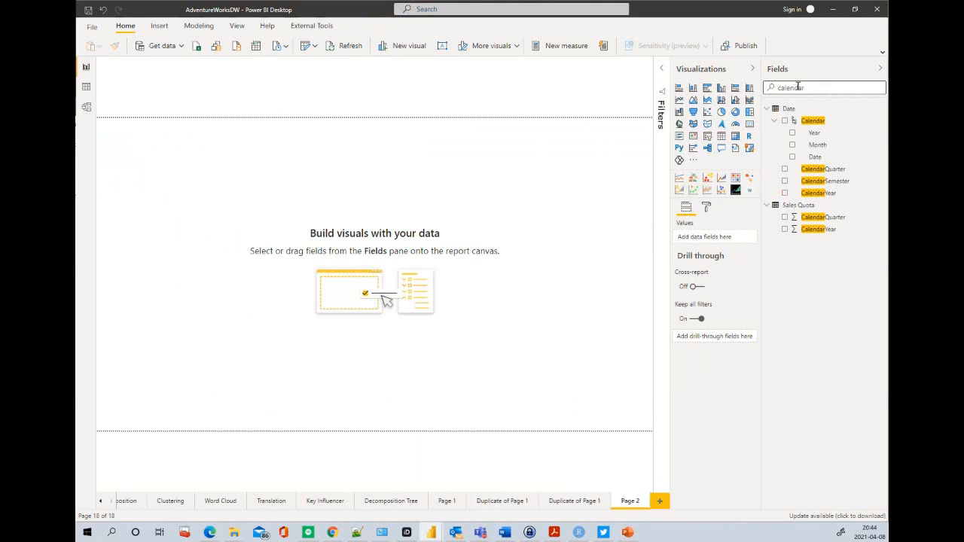
double_click(792, 88)
key("BackSpace")
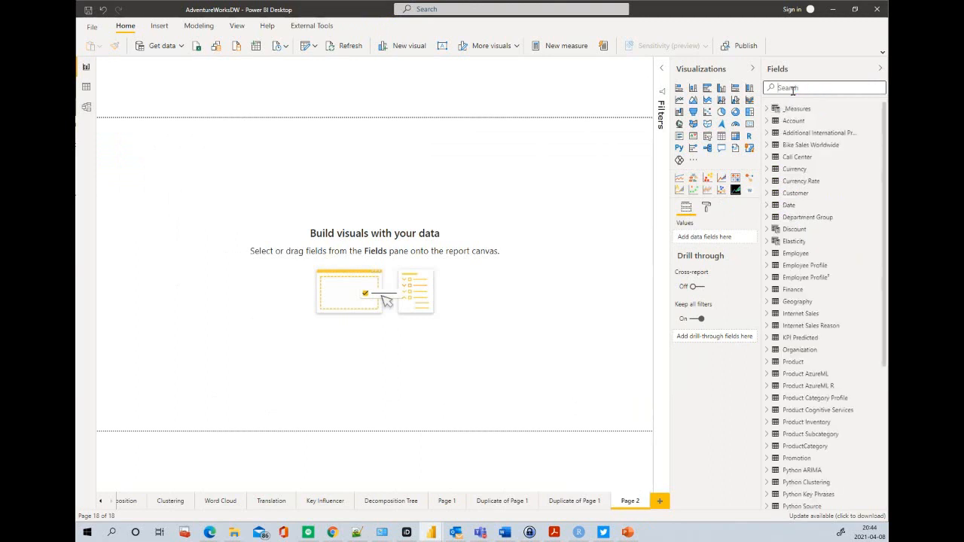
scroll(804, 299, "down", 5)
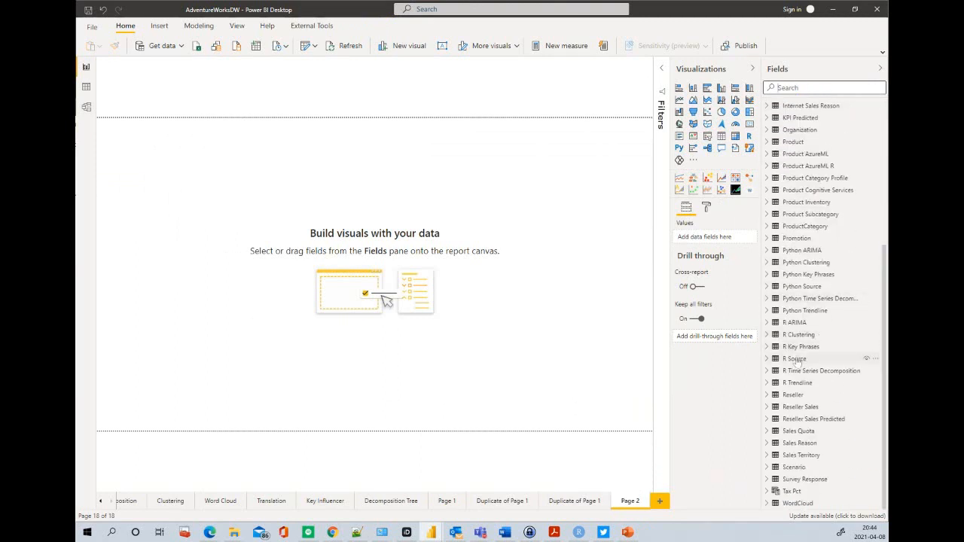
left_click(768, 383)
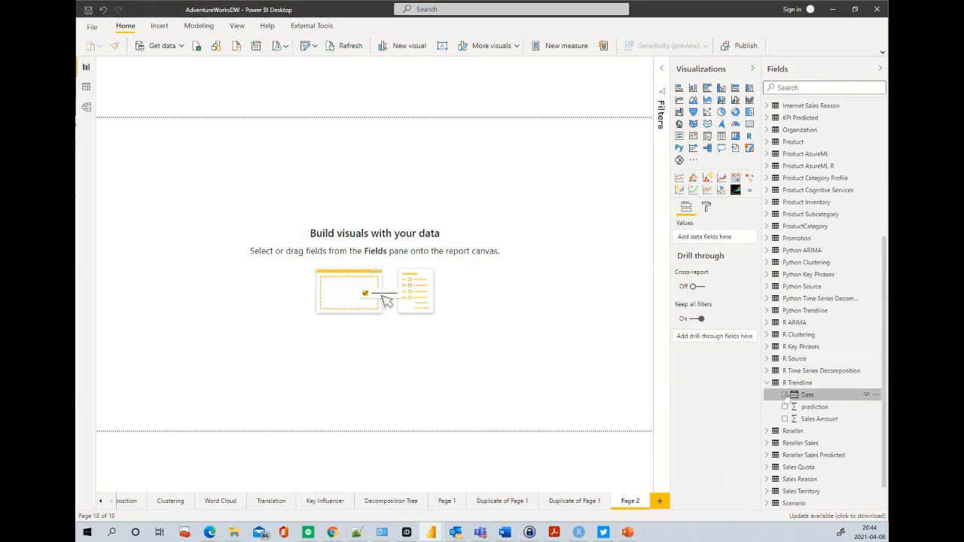
left_click(785, 419)
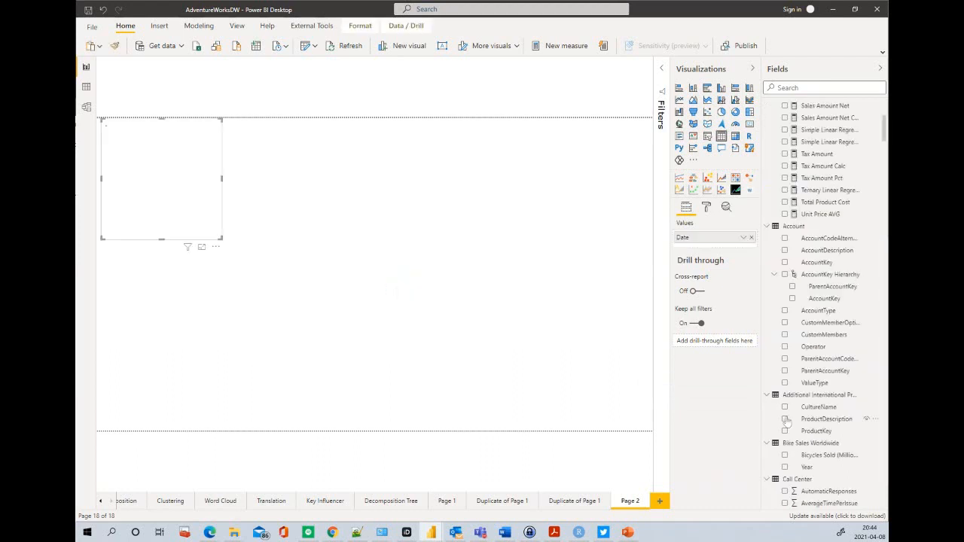
left_click(785, 419)
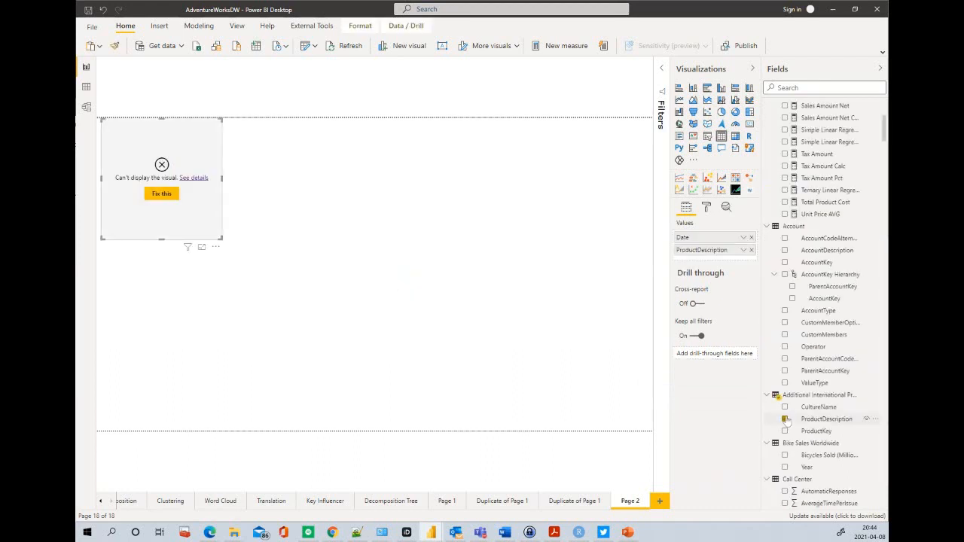
left_click(785, 419)
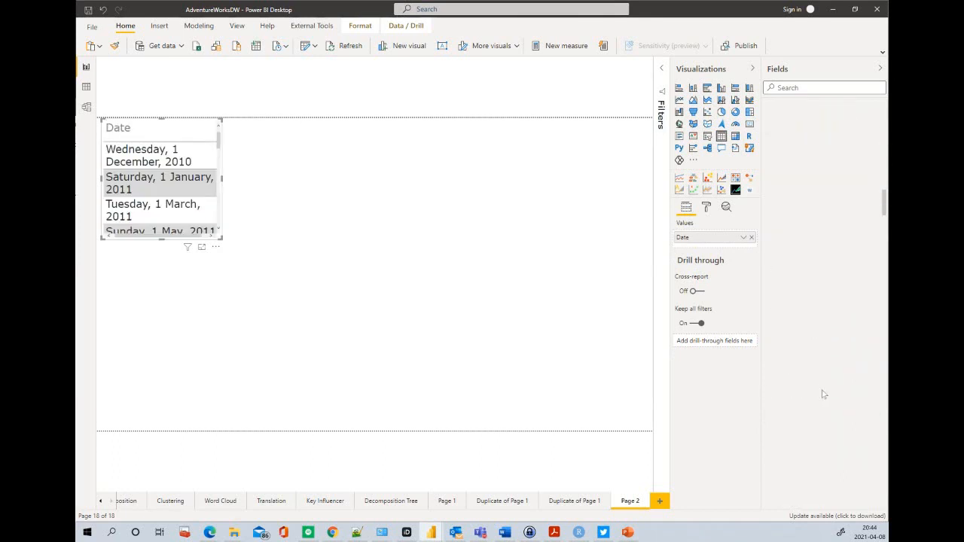
scroll(818, 331, "down", 10)
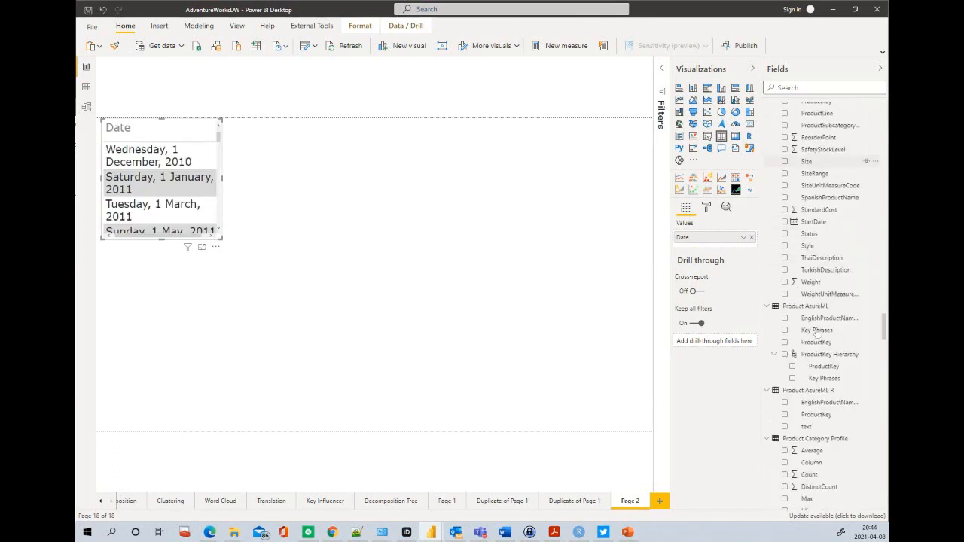
scroll(811, 279, "up", 3)
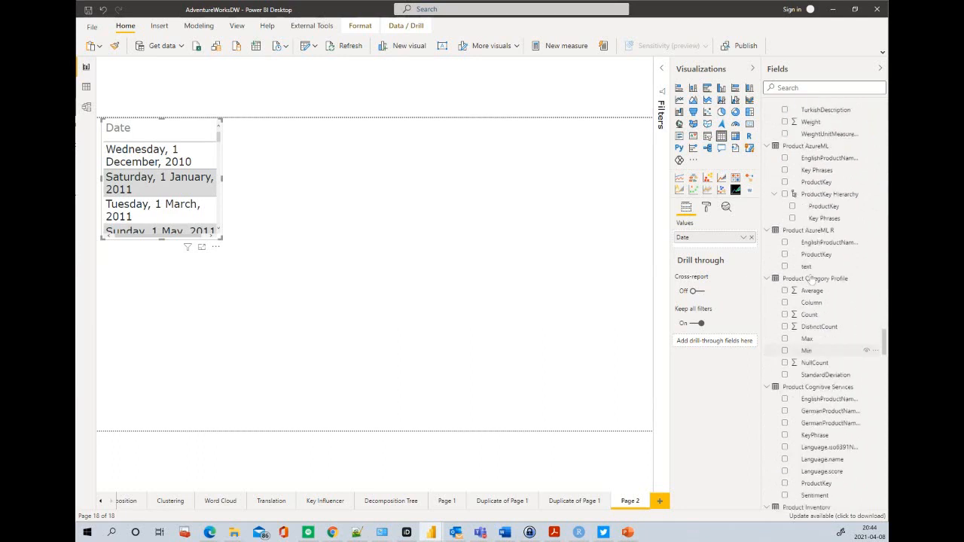
scroll(811, 276, "down", 12)
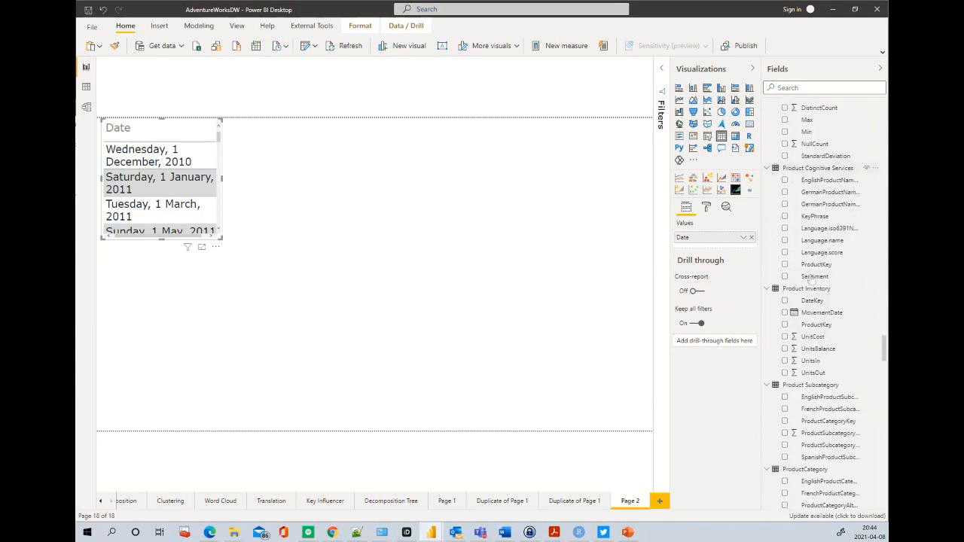
scroll(810, 279, "down", 10)
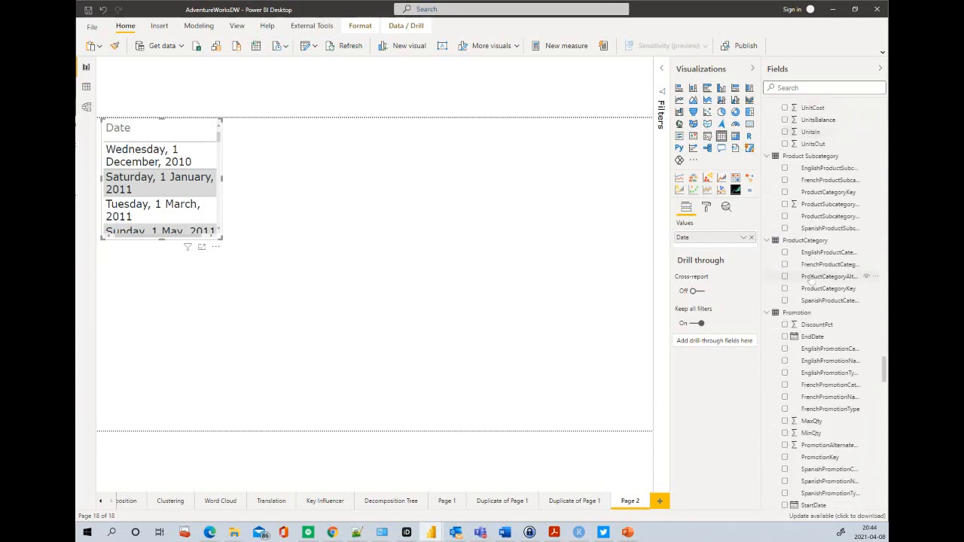
scroll(805, 278, "down", 6)
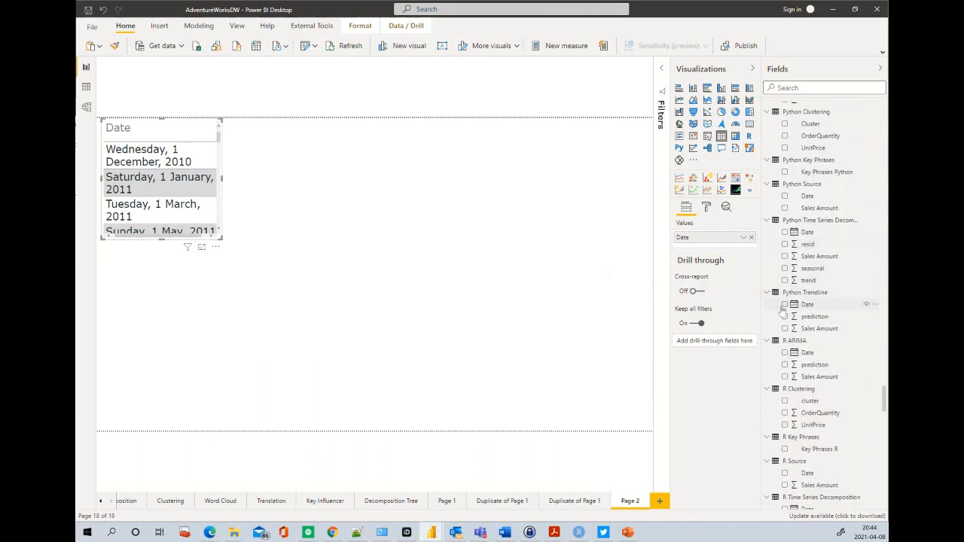
left_click(193, 136)
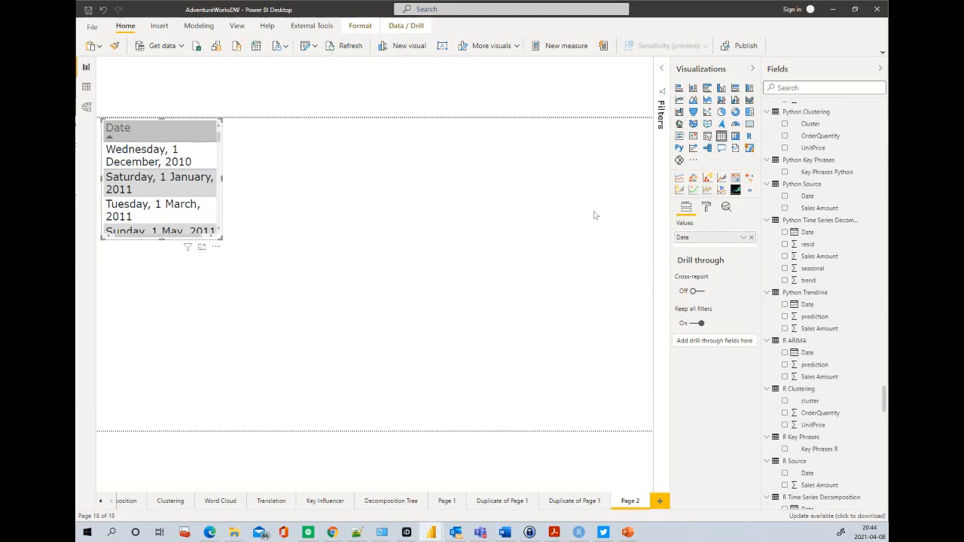
left_click(785, 329)
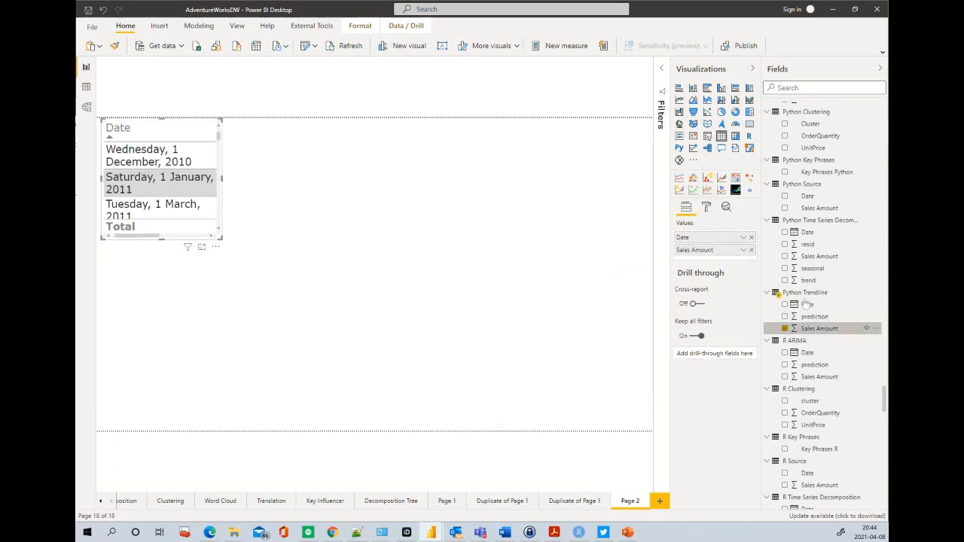
key("ctrl+z")
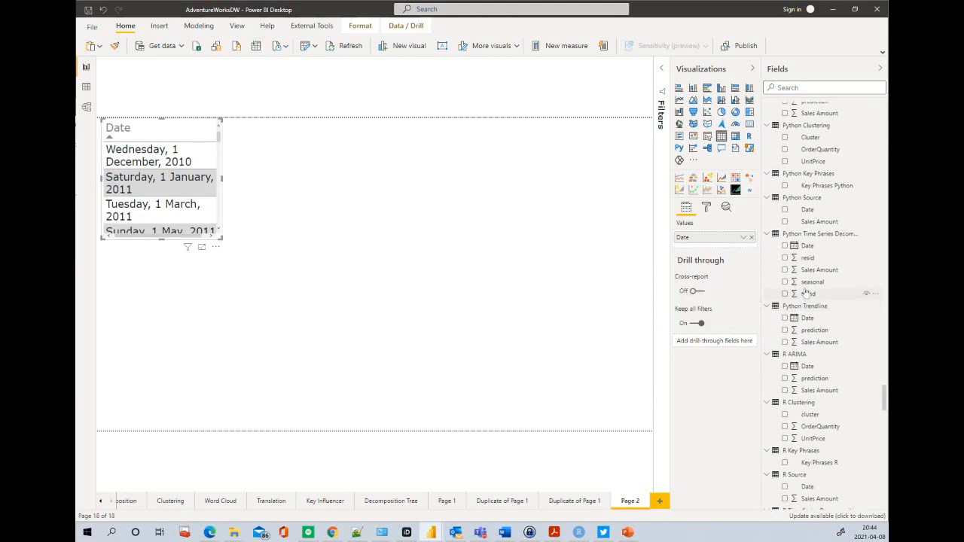
Add the Sales Amount and prediction fields of R Trendline to the date table
scroll(809, 384, "down", 5)
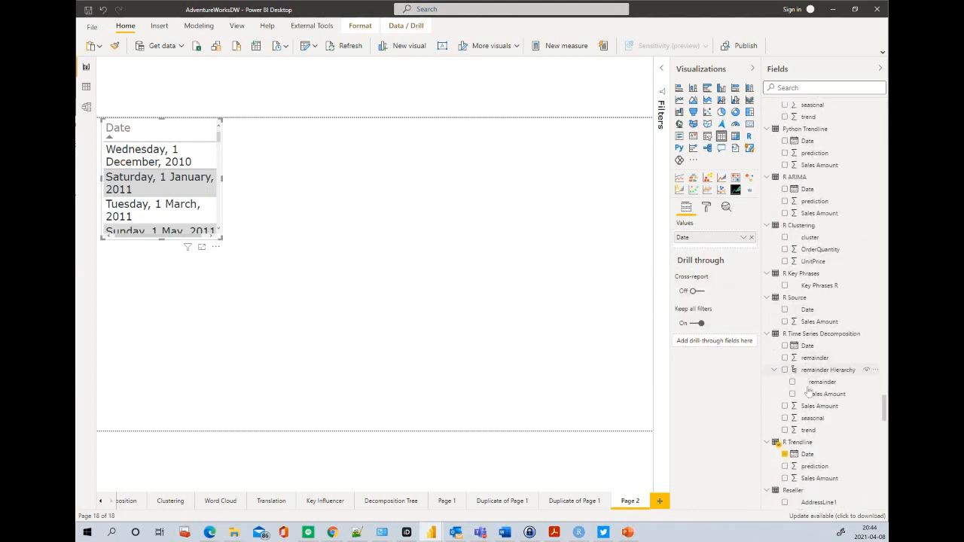
scroll(808, 390, "down", 3)
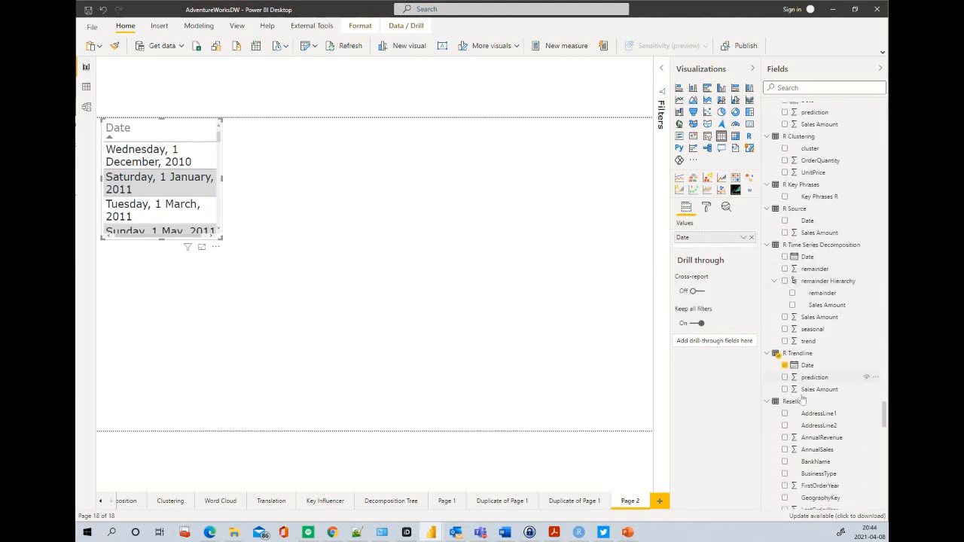
left_click(785, 381)
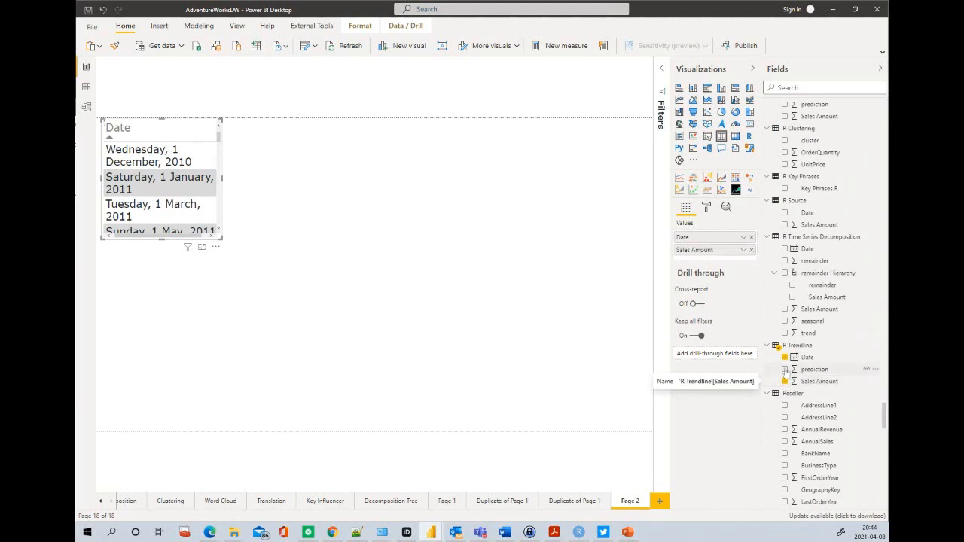
left_click(785, 369)
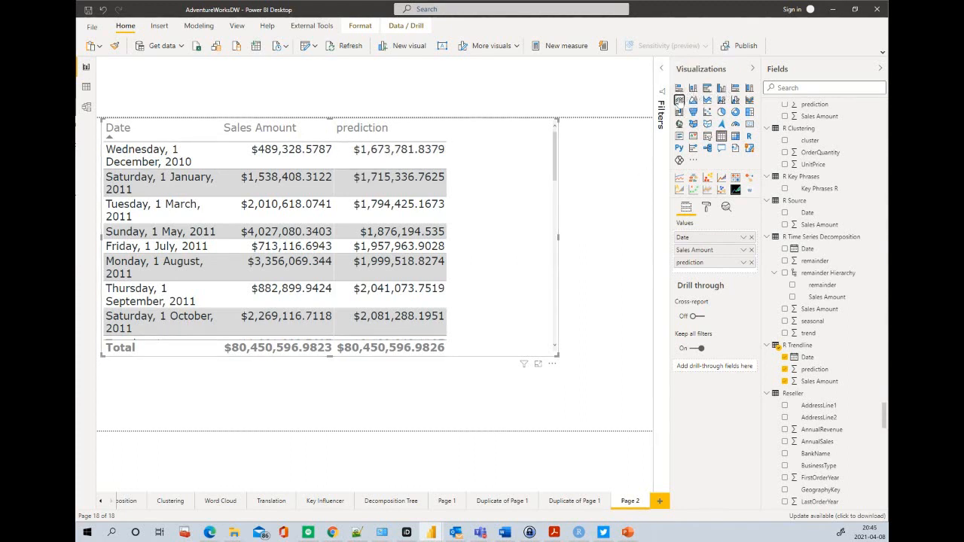
Convert the table to a line chart and enlarge it to fill the report page
left_click(678, 99)
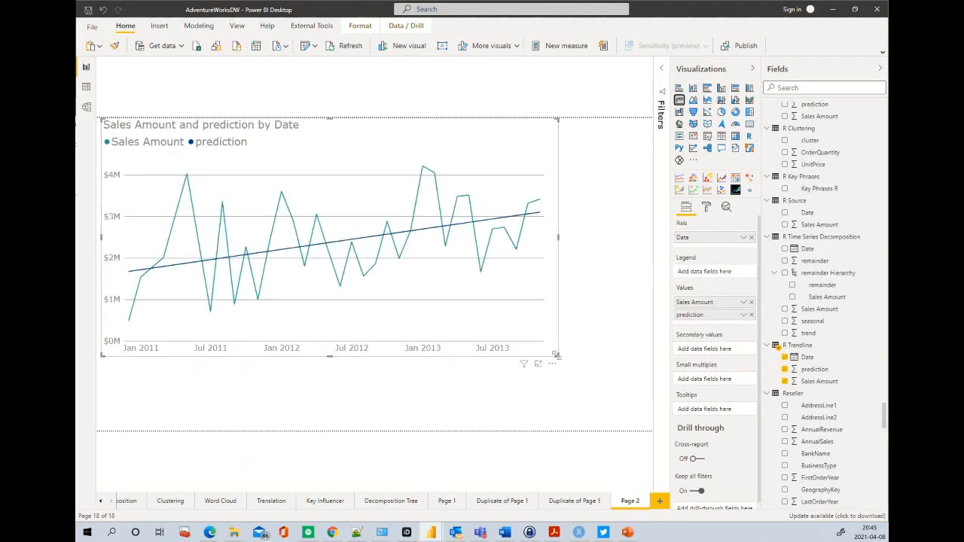
left_click_drag(556, 354, 653, 433)
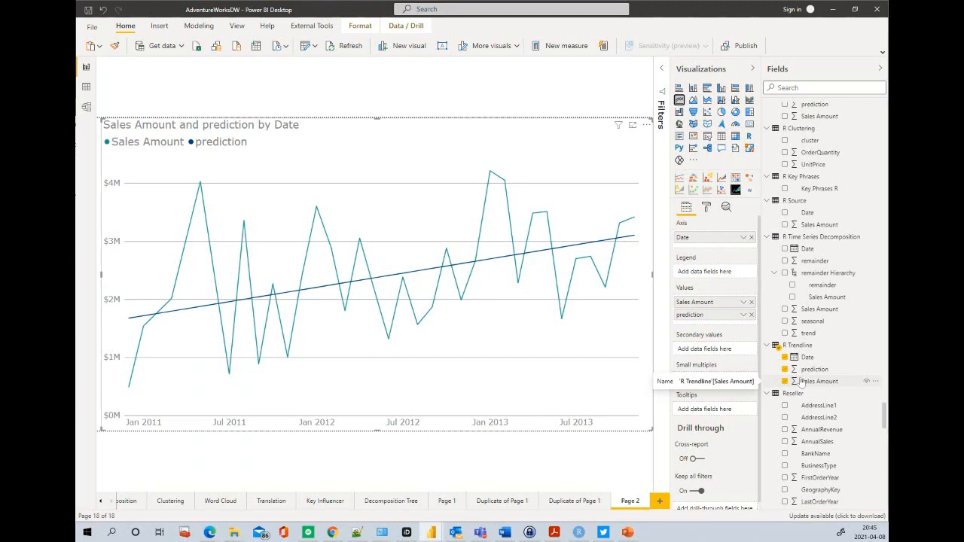
mouse_move(417, 237)
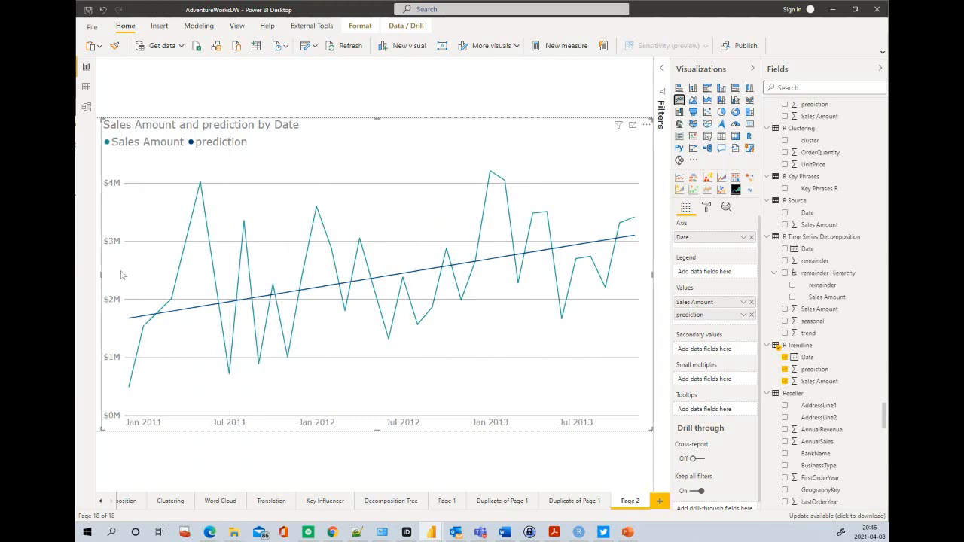
Narrow the line chart from its left side and place a compact slicer on the Date table's CalendarYear in the freed space
left_click_drag(189, 280, 275, 279)
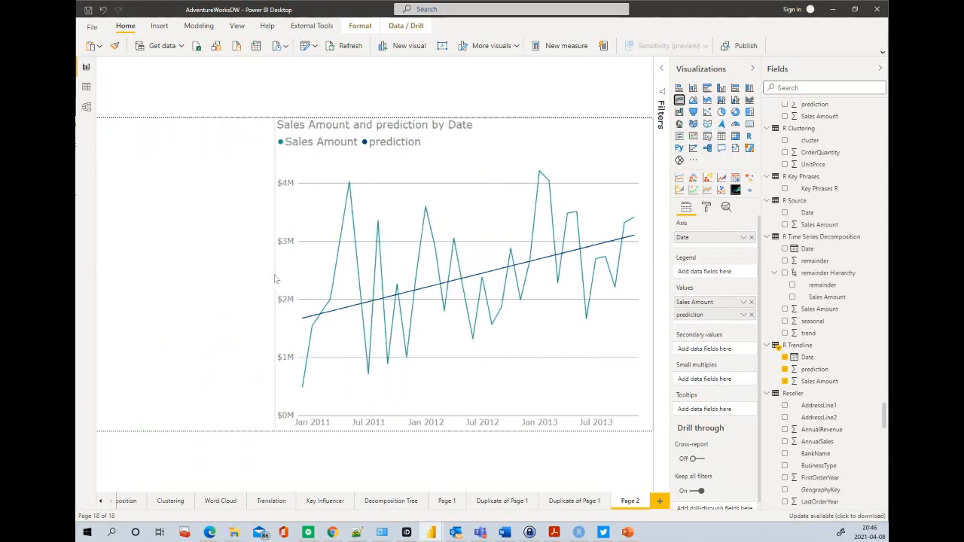
left_click(790, 89)
type("calendar year")
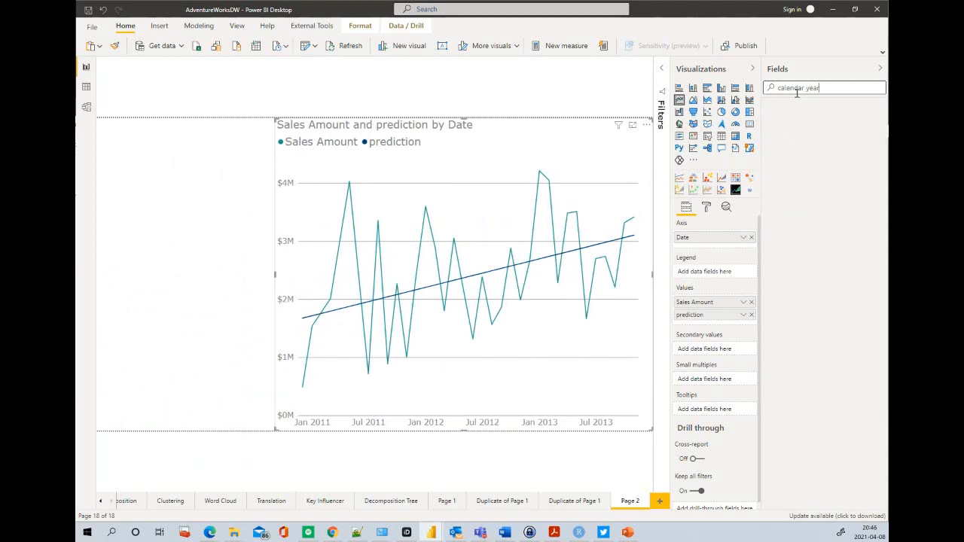
left_click(805, 89)
key("Delete")
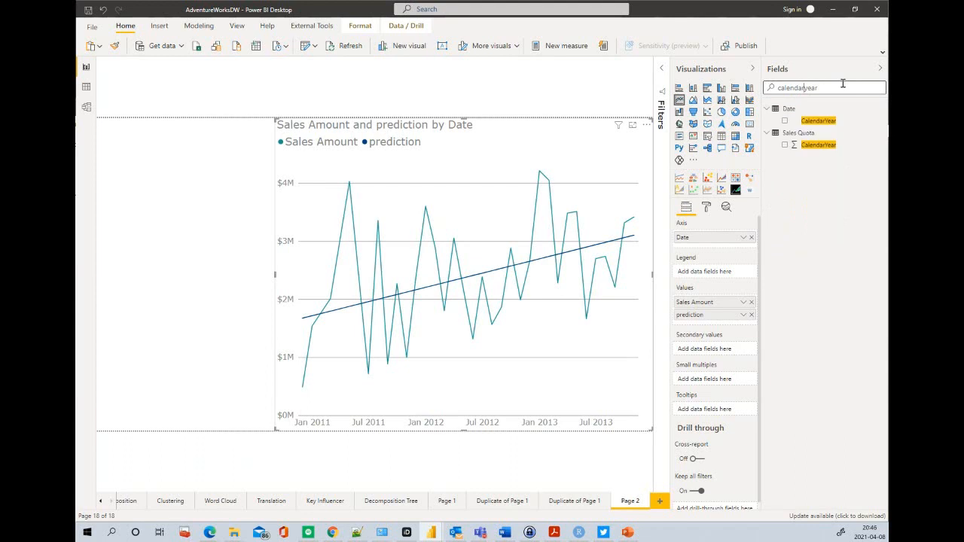
left_click(157, 159)
left_click(785, 121)
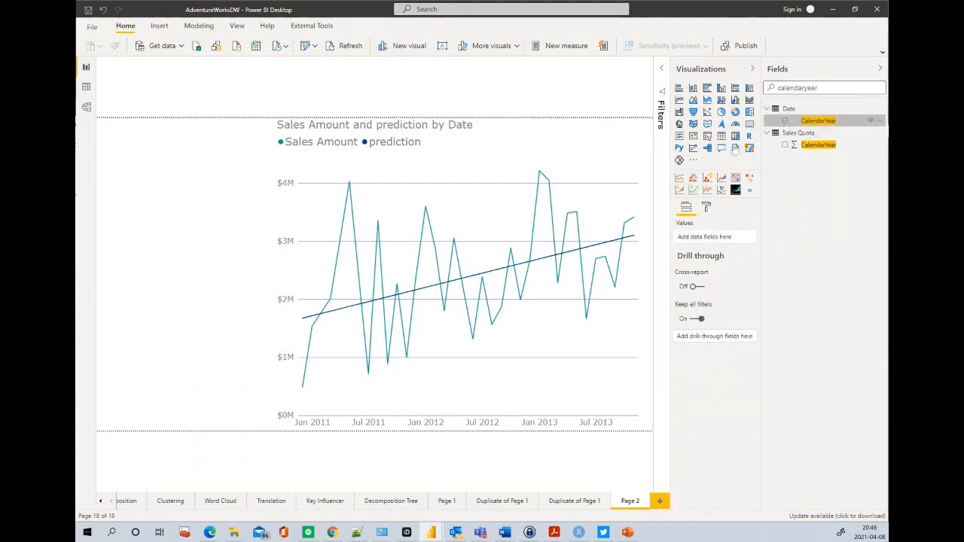
left_click(708, 139)
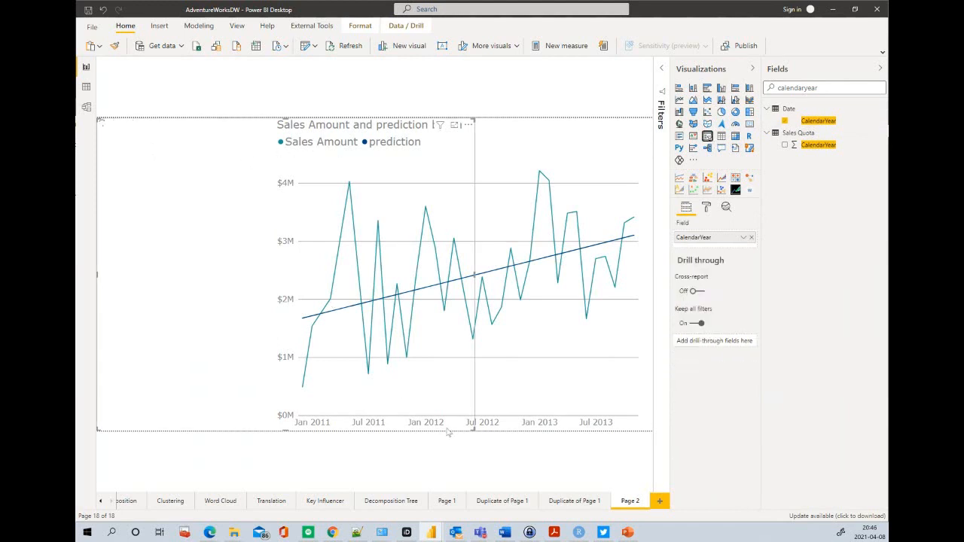
left_click_drag(473, 428, 196, 329)
Set the start year of the CalendarYear slicer to 2013
left_click(147, 144)
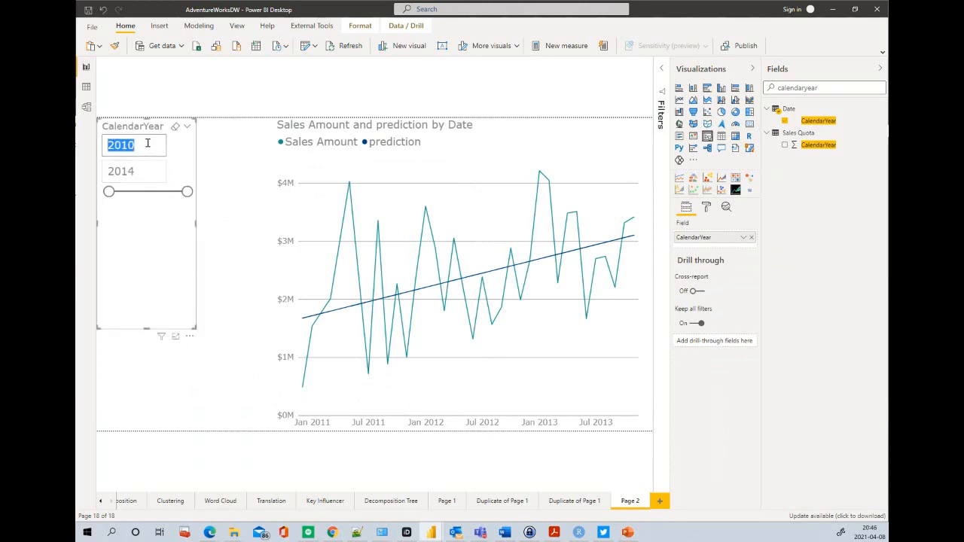
type("2013")
key("Return")
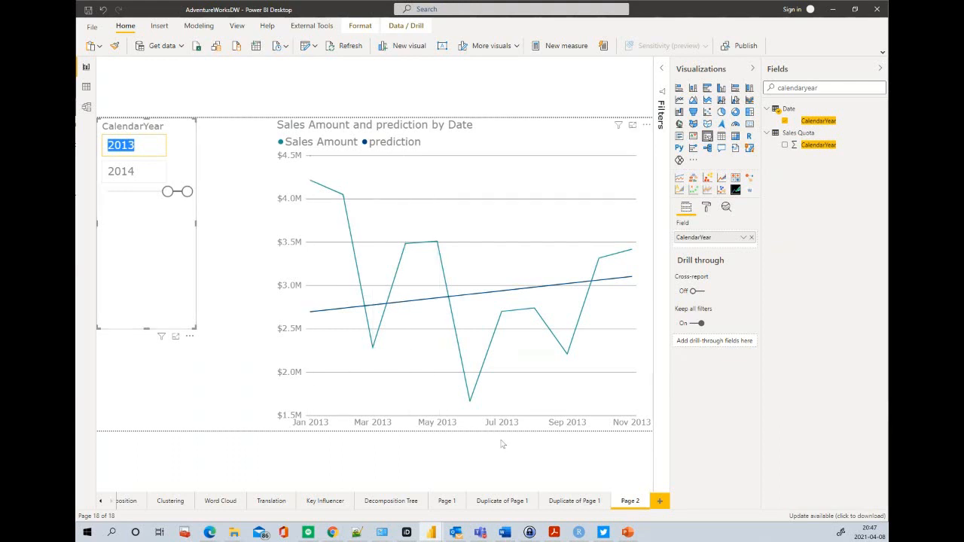
Add a new report page with an enlarged table showing EnglishProductNameAndDescription from the Product table
left_click(661, 502)
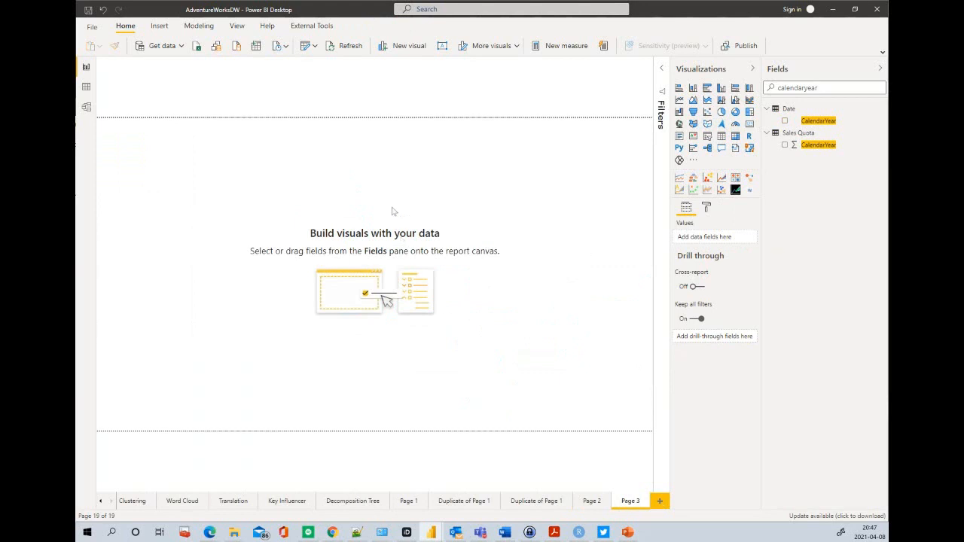
left_click_drag(827, 89, 768, 90)
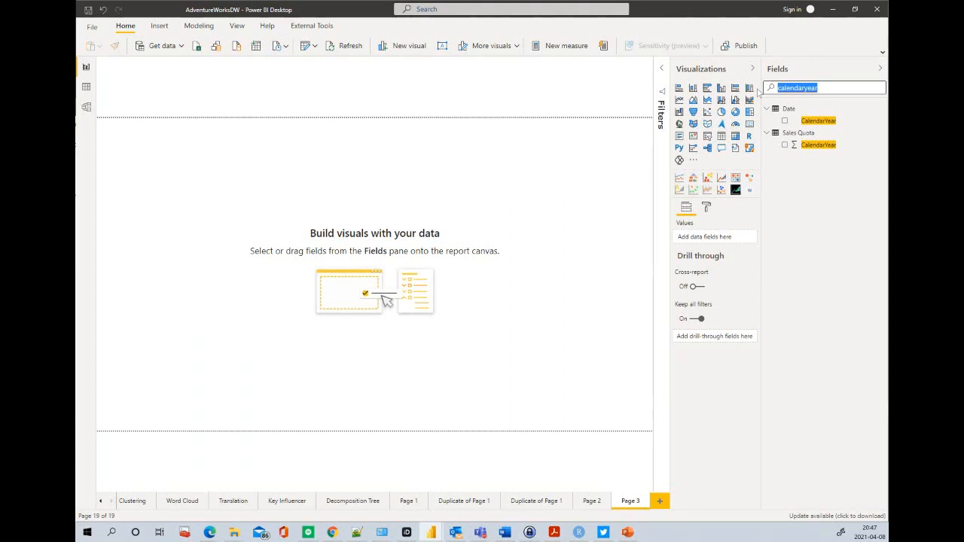
type("en")
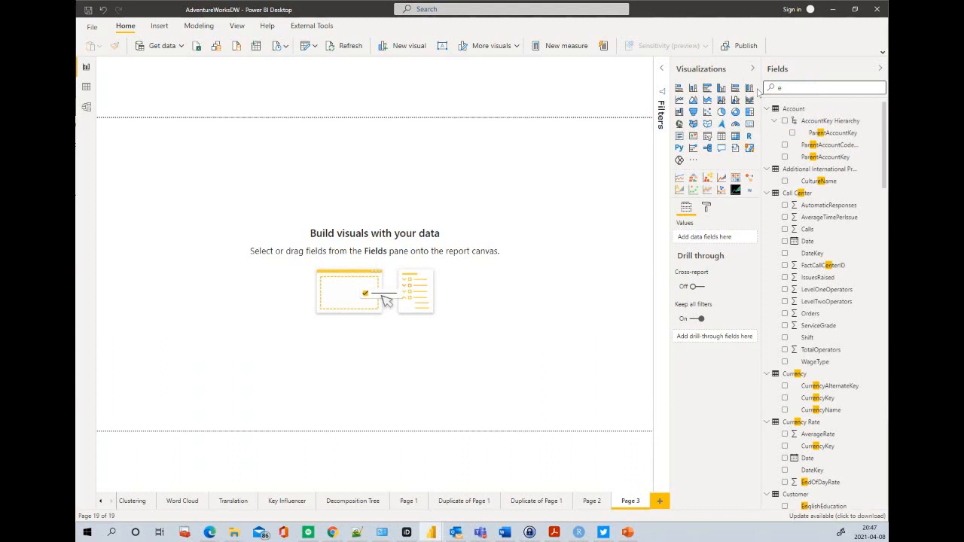
type("glishproduct")
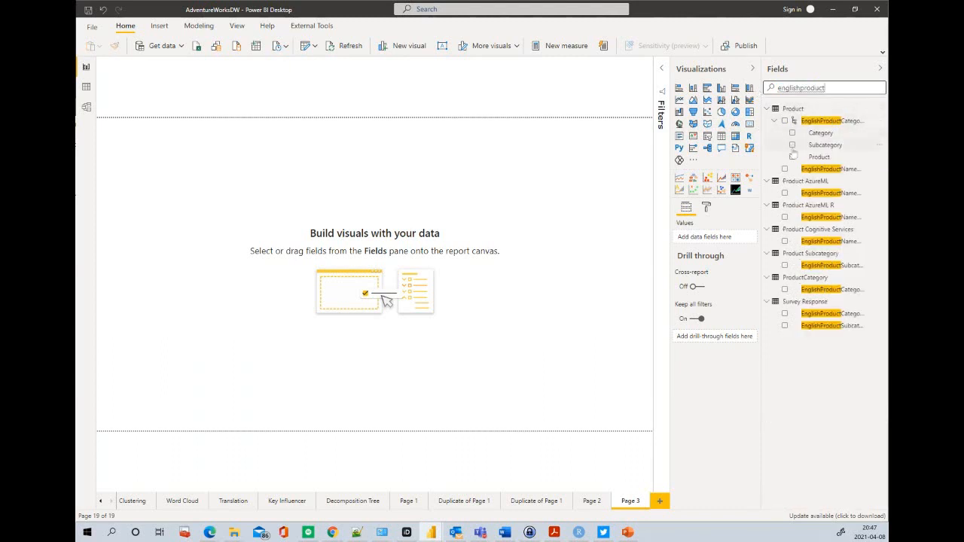
left_click_drag(758, 166, 698, 164)
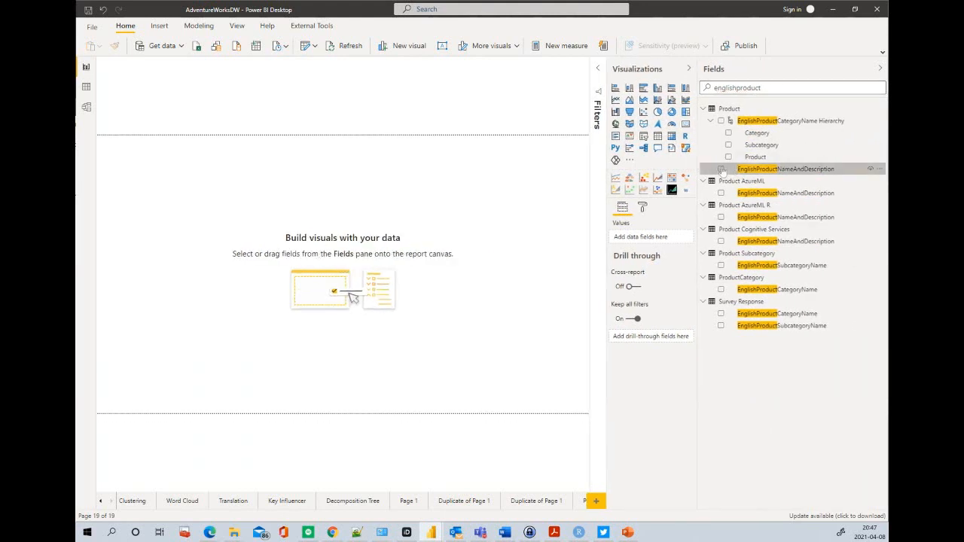
left_click(721, 168)
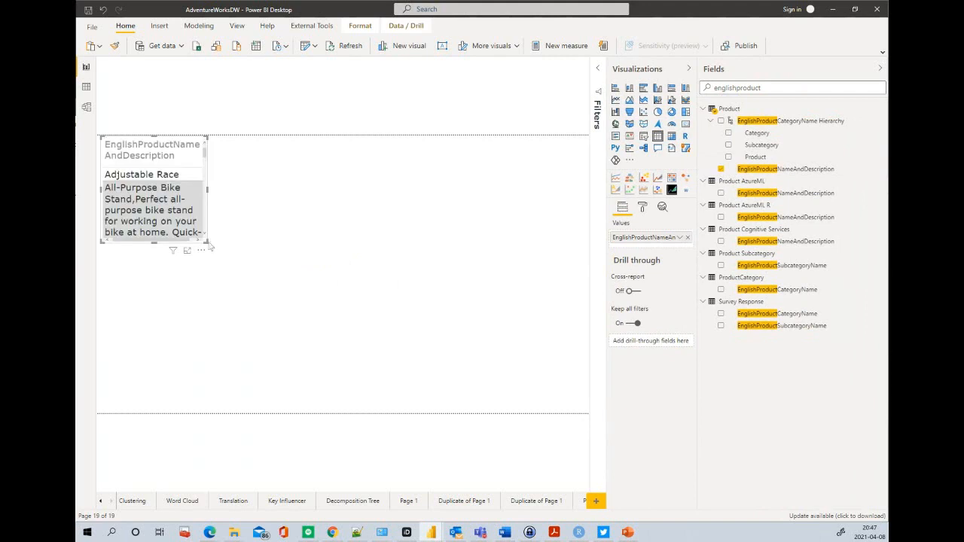
left_click_drag(207, 241, 339, 274)
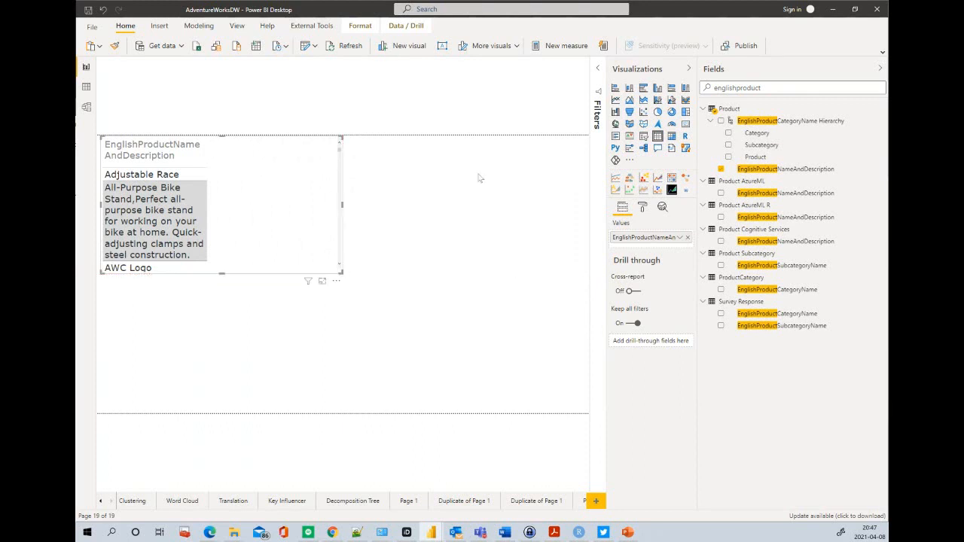
Collapse the Fields pane and convert the product description table to a WordCloud 2.0.0 visual
left_click(879, 69)
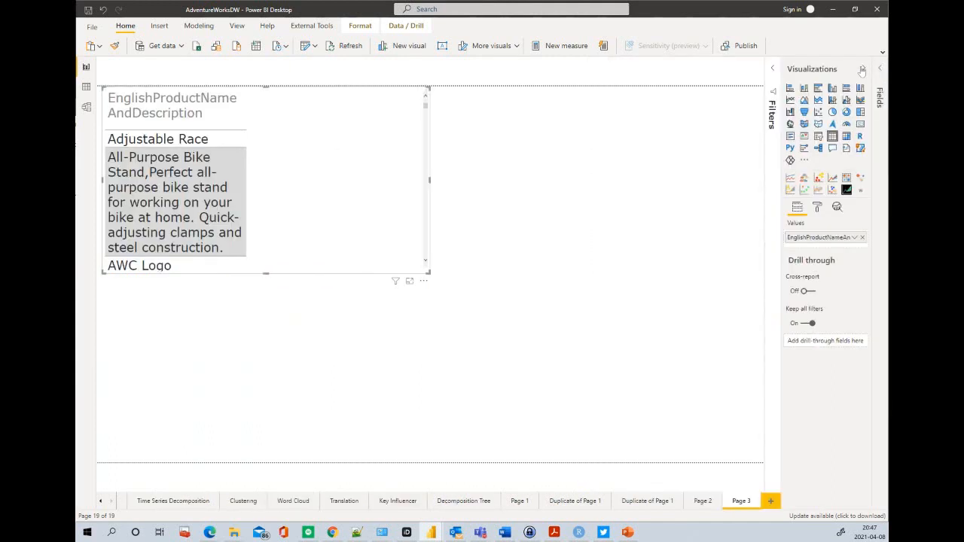
left_click(863, 69)
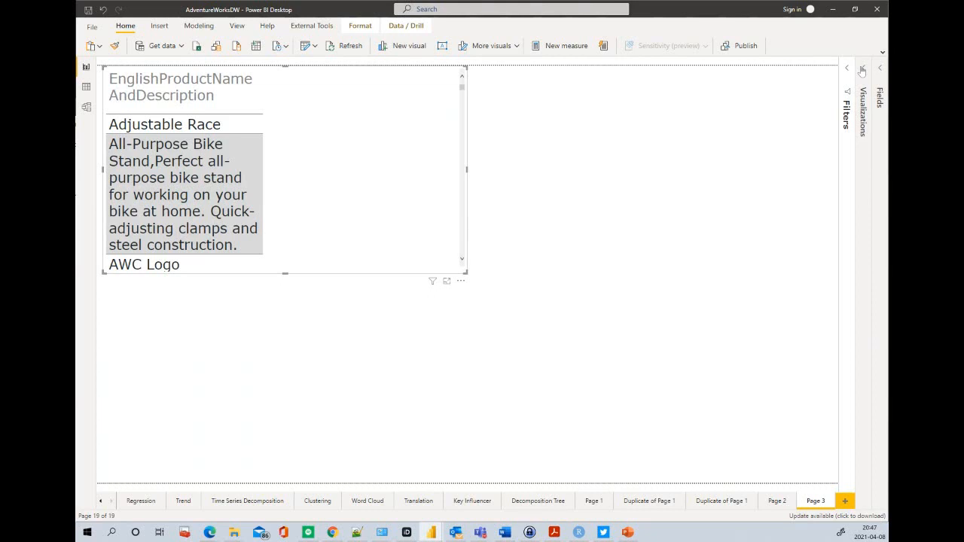
left_click(862, 70)
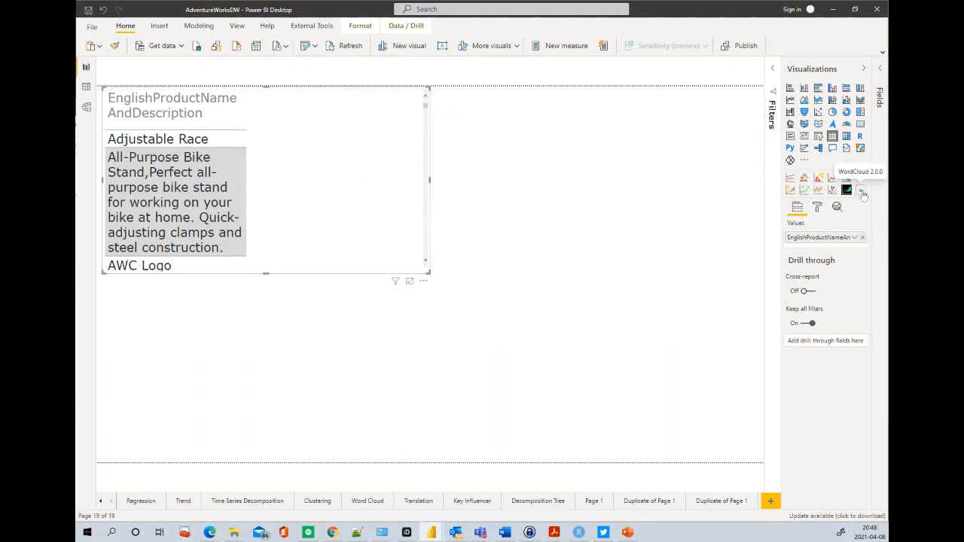
left_click(861, 190)
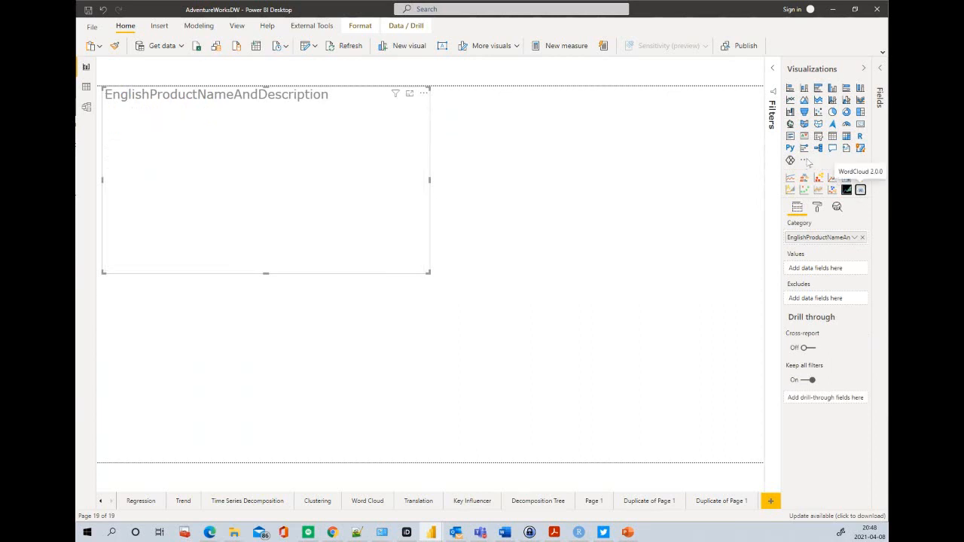
left_click(806, 162)
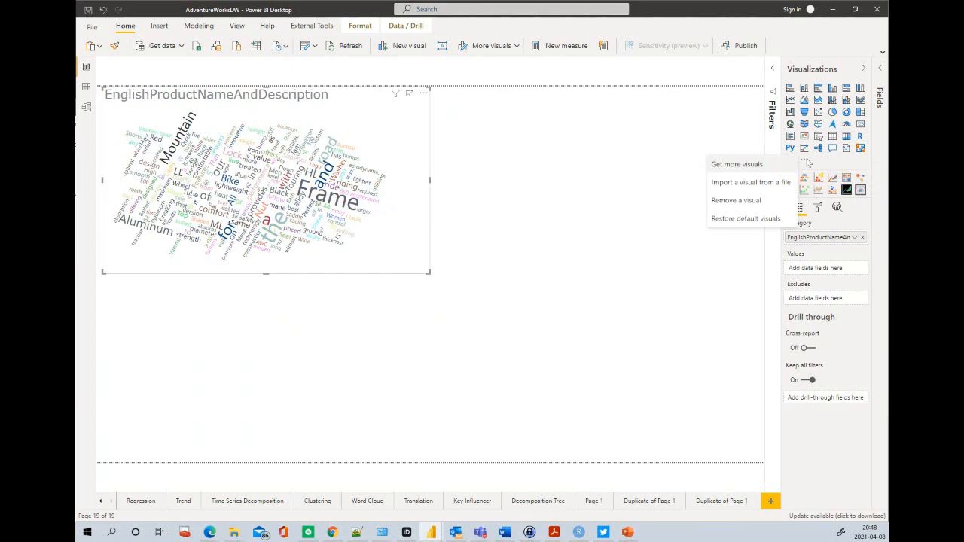
left_click(452, 270)
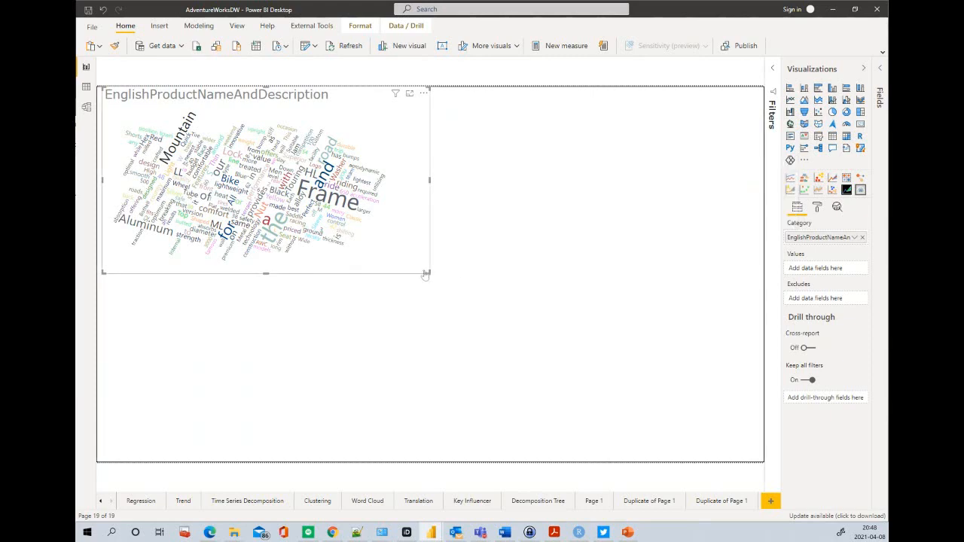
Enlarge the EnglishProductNameAndDescription word cloud to nearly fill the page and inspect the occurrence counts of individual words
left_click_drag(428, 271, 743, 455)
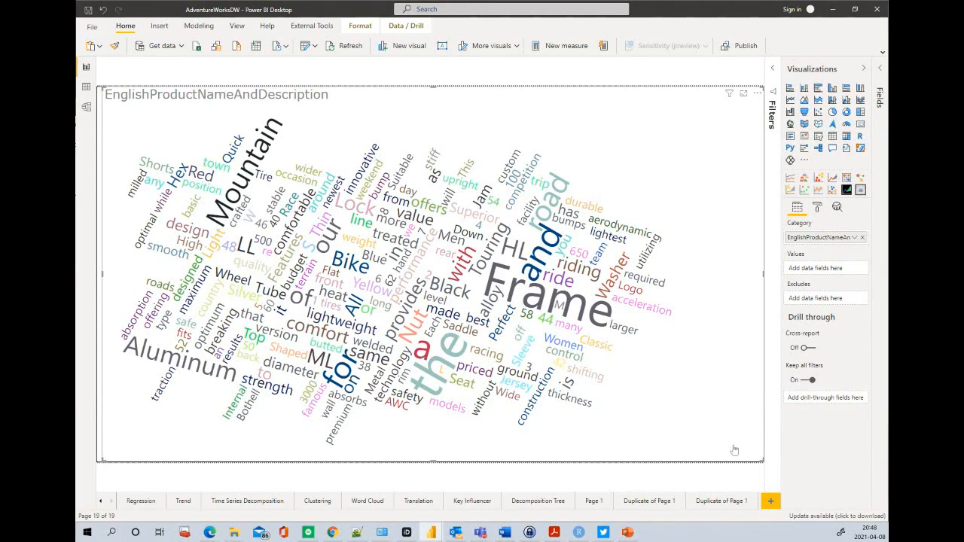
mouse_move(465, 291)
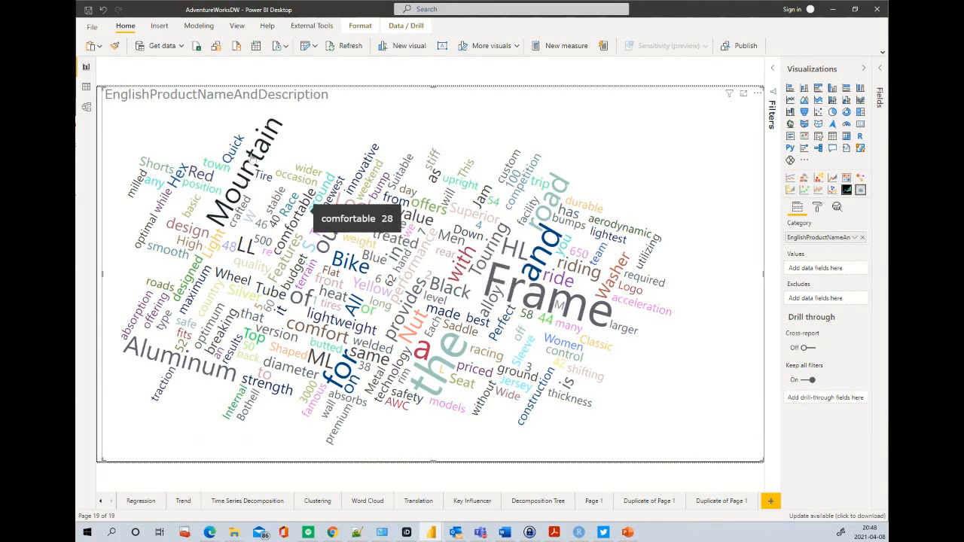
mouse_move(247, 183)
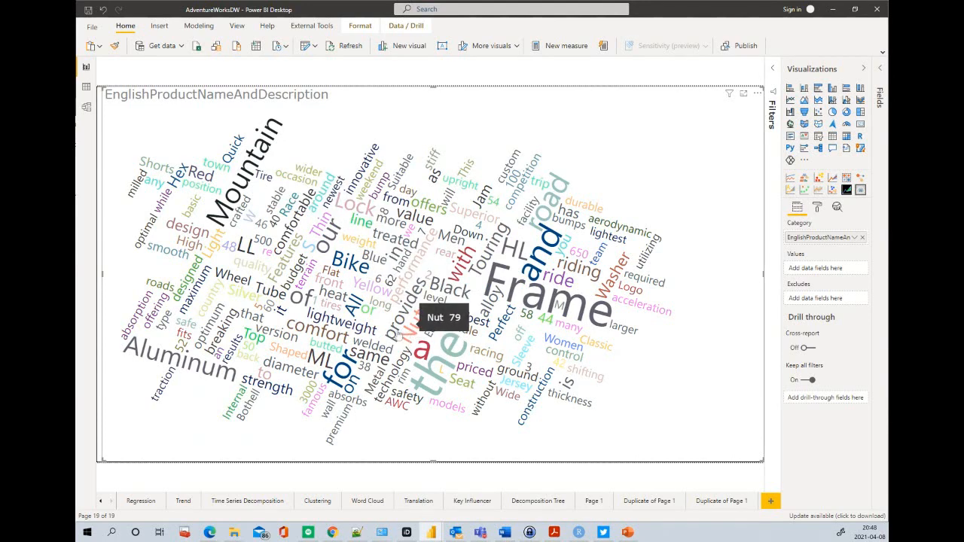
mouse_move(213, 367)
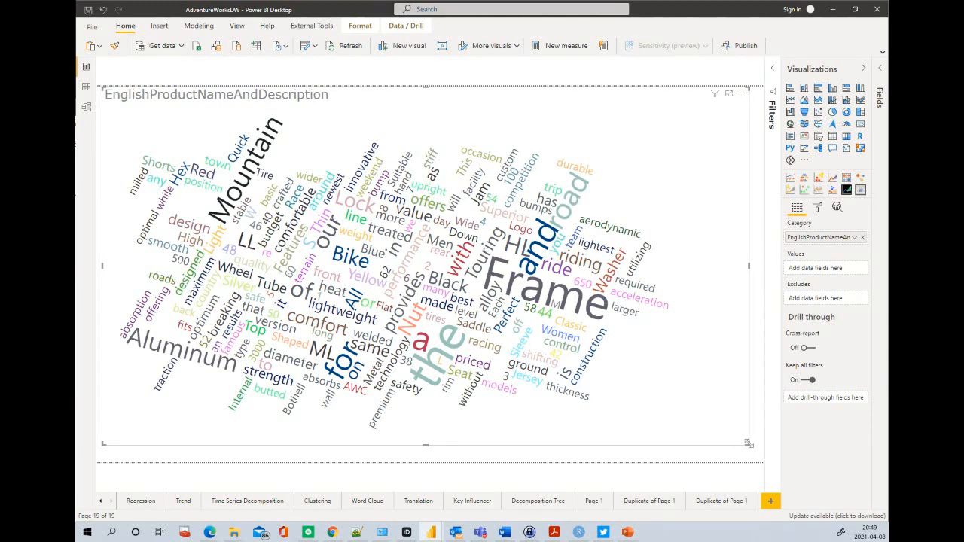
Shrink the EnglishProductNameAndDescription word cloud to about a quarter of the page and place it in the page's upper-left corner
left_click_drag(748, 443, 478, 301)
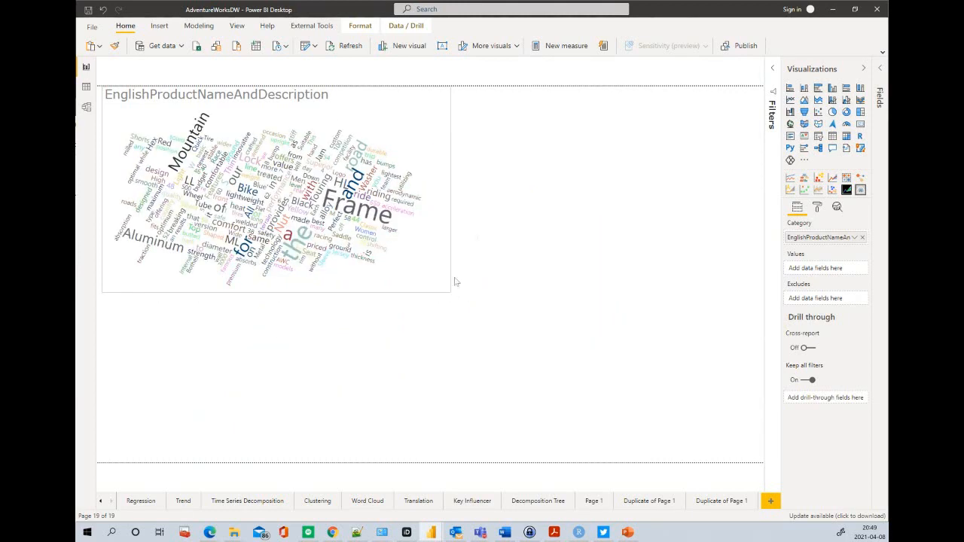
left_click(336, 99)
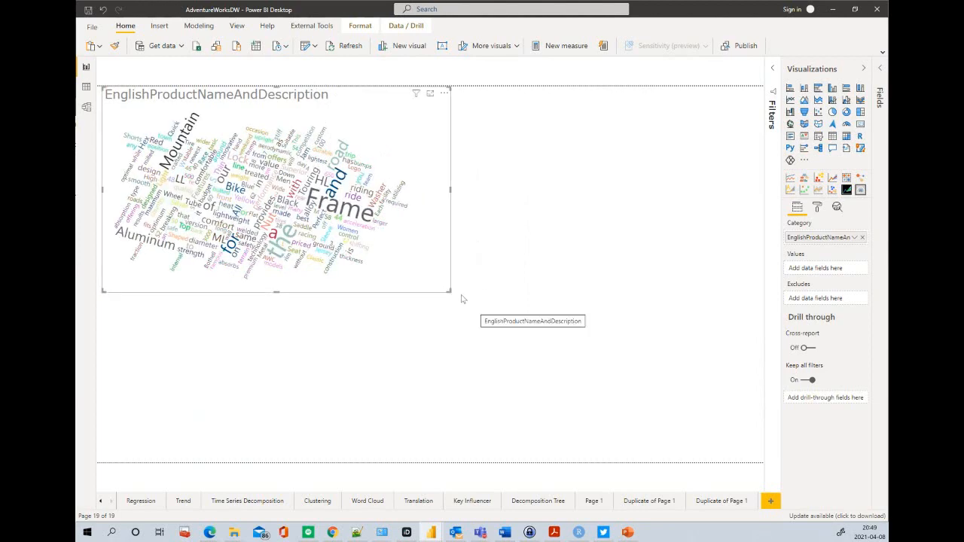
mouse_move(449, 290)
left_mouse_down()
mouse_move(425, 279)
mouse_move(426, 259)
mouse_move(436, 281)
left_mouse_up()
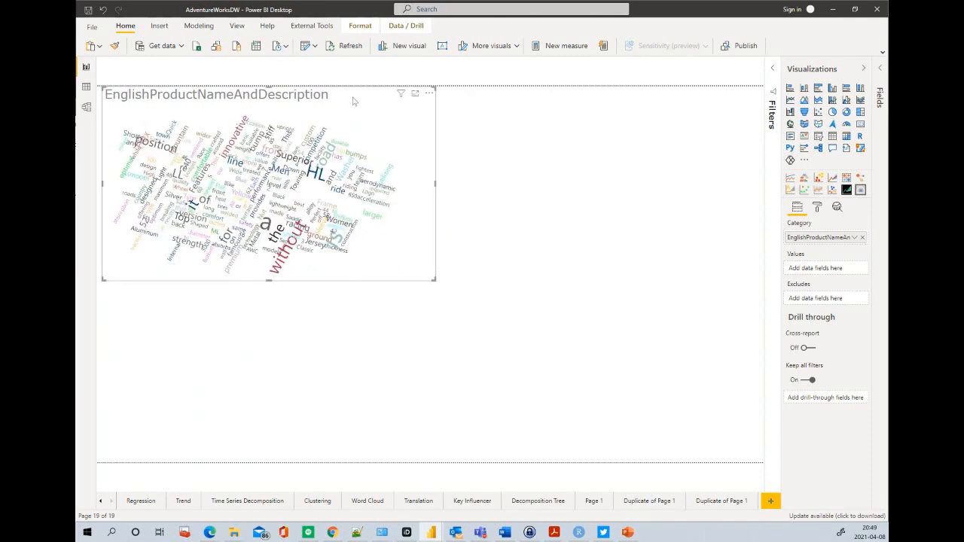
left_click_drag(573, 113, 698, 102)
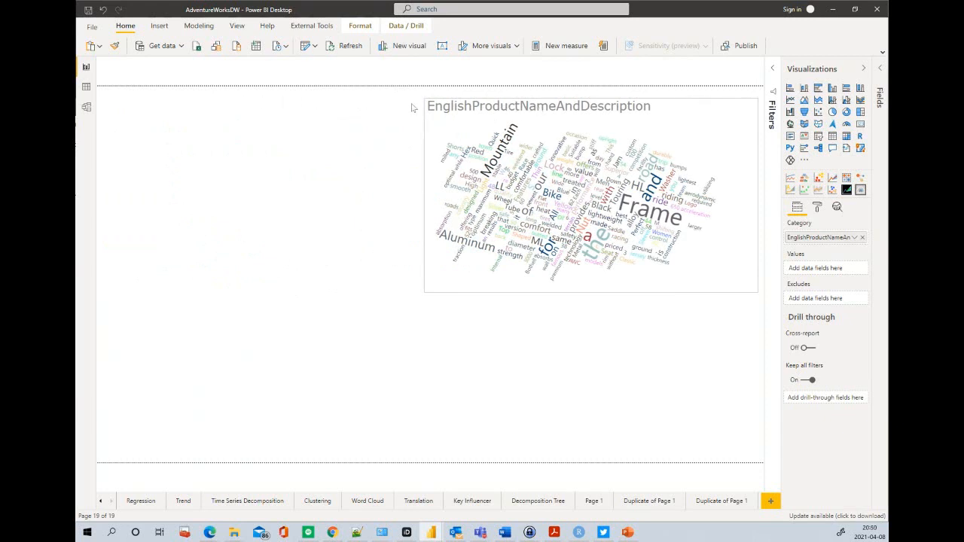
left_click_drag(539, 106, 211, 94)
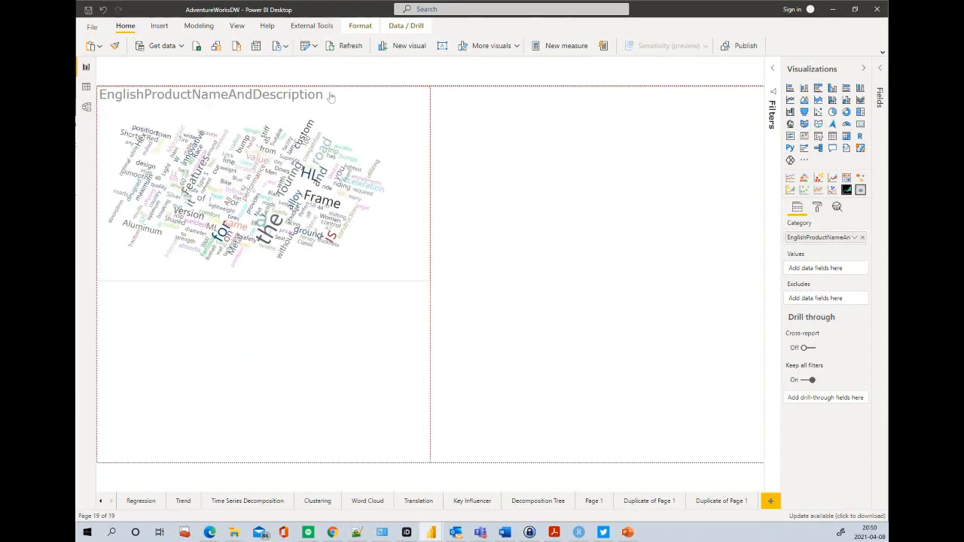
left_click_drag(332, 96, 331, 96)
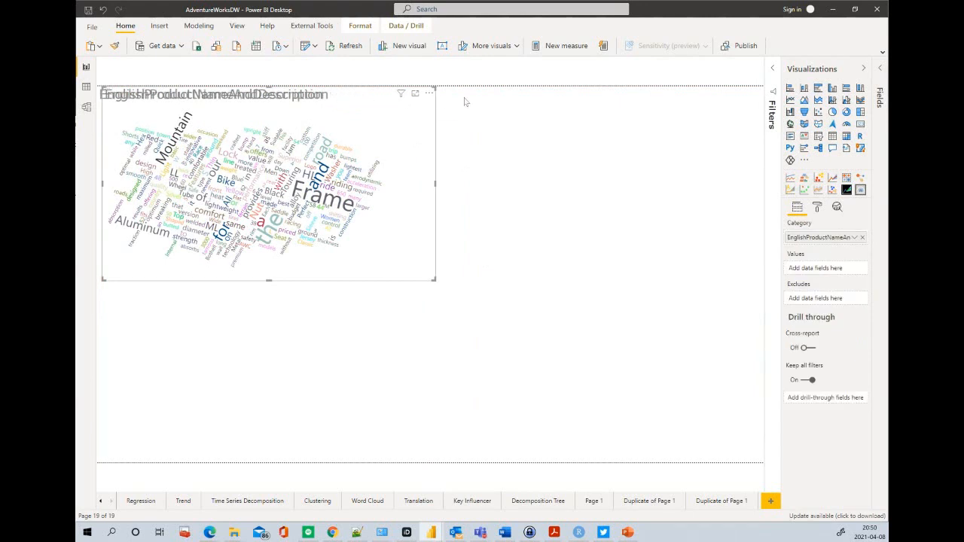
Place a copy of the word cloud in the page's upper-right quarter with Key Phrases Python from the Python Key Phrases table as category
key("ctrl+v")
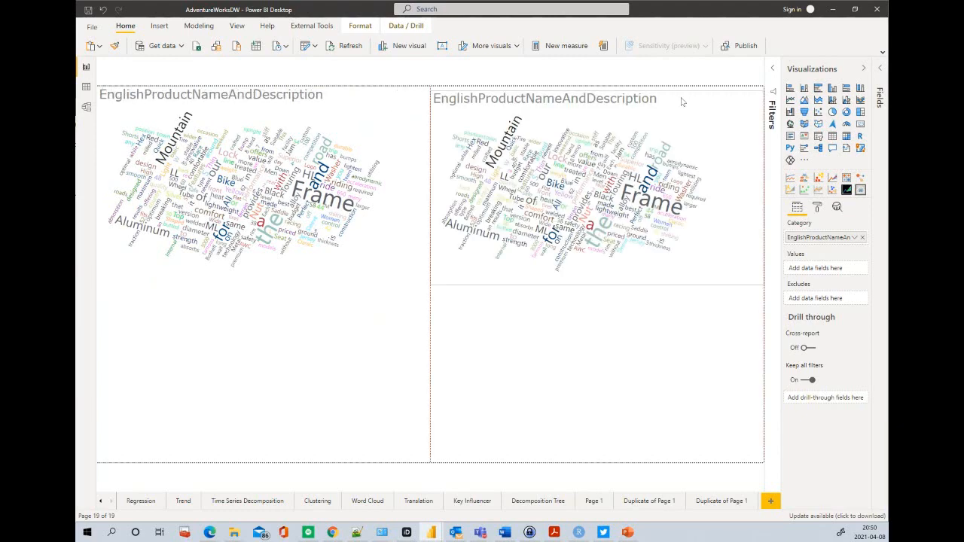
left_click(881, 70)
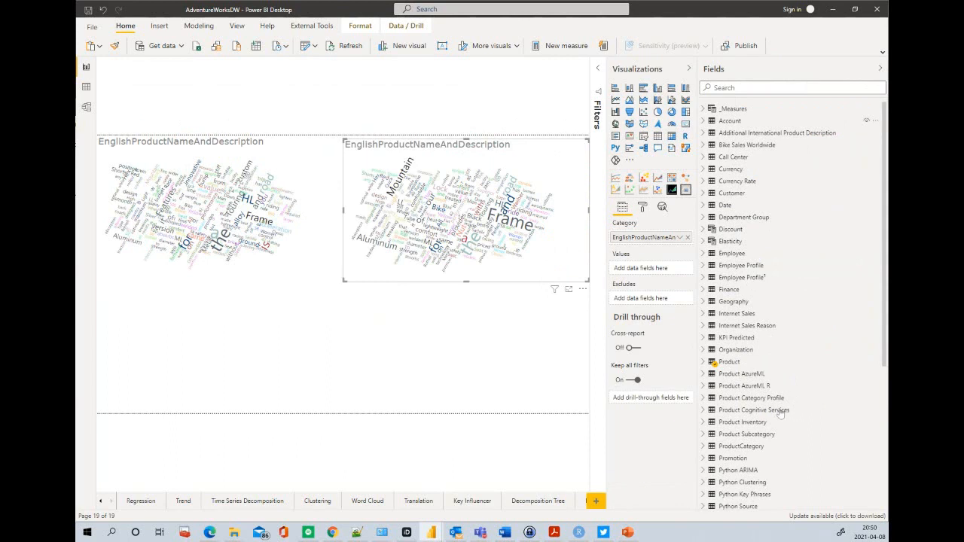
scroll(780, 413, "down", 2)
scroll(780, 413, "down", 2)
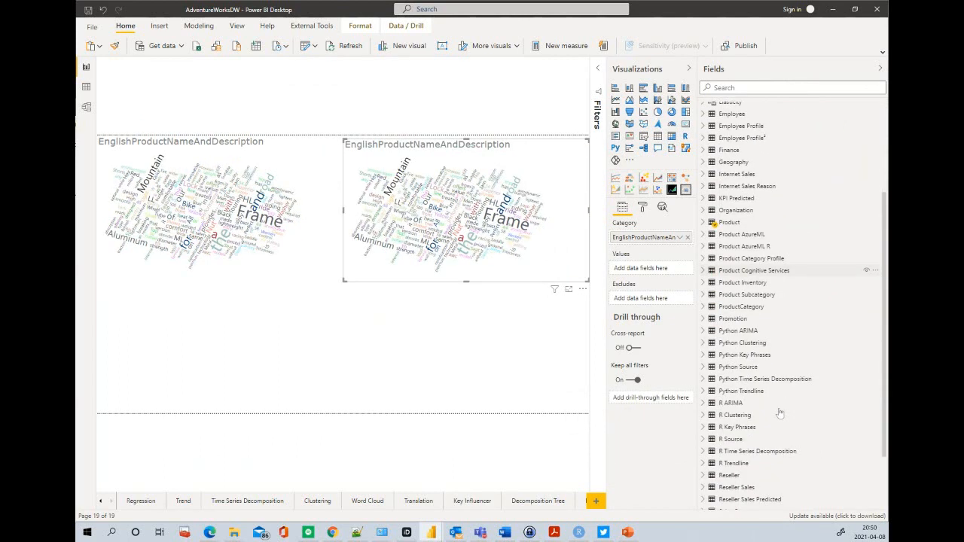
scroll(779, 412, "down", 2)
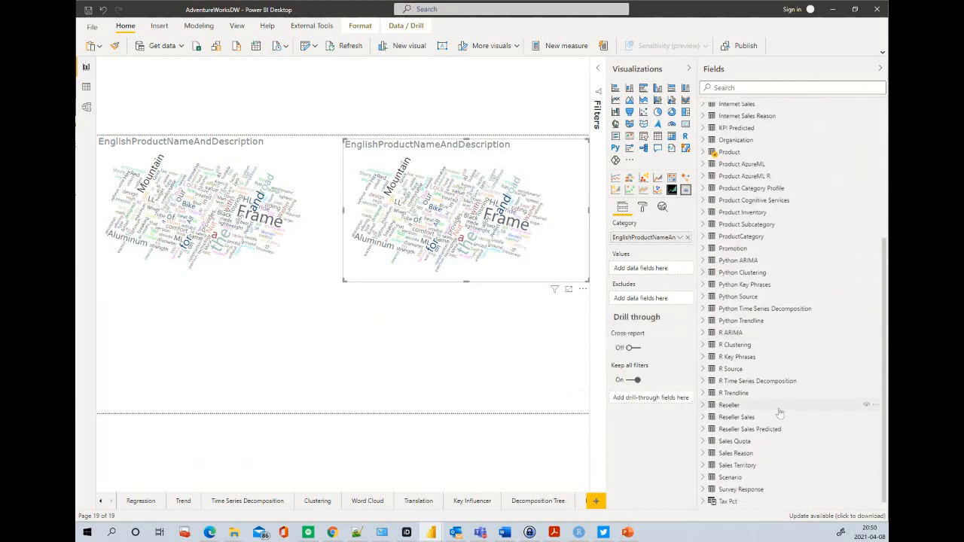
scroll(779, 413, "down", 1)
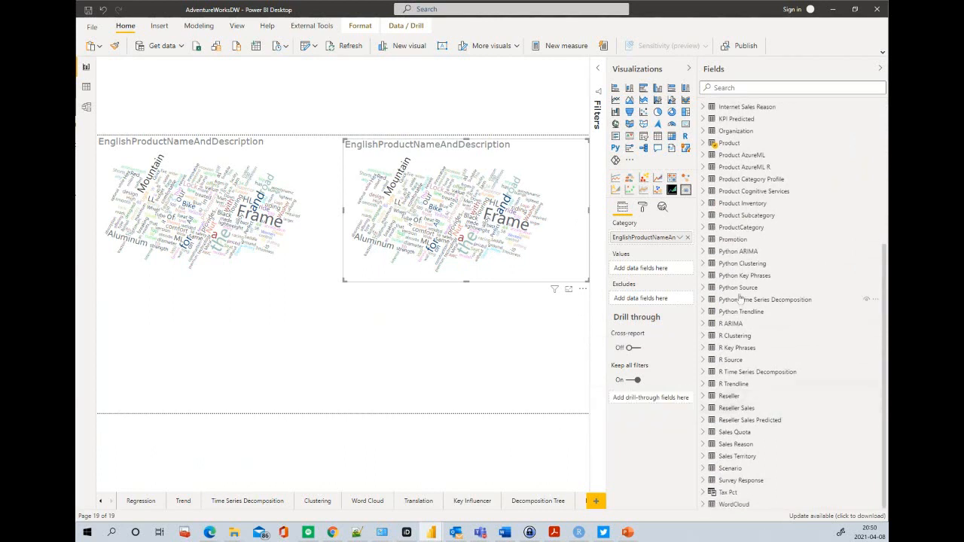
left_click(702, 275)
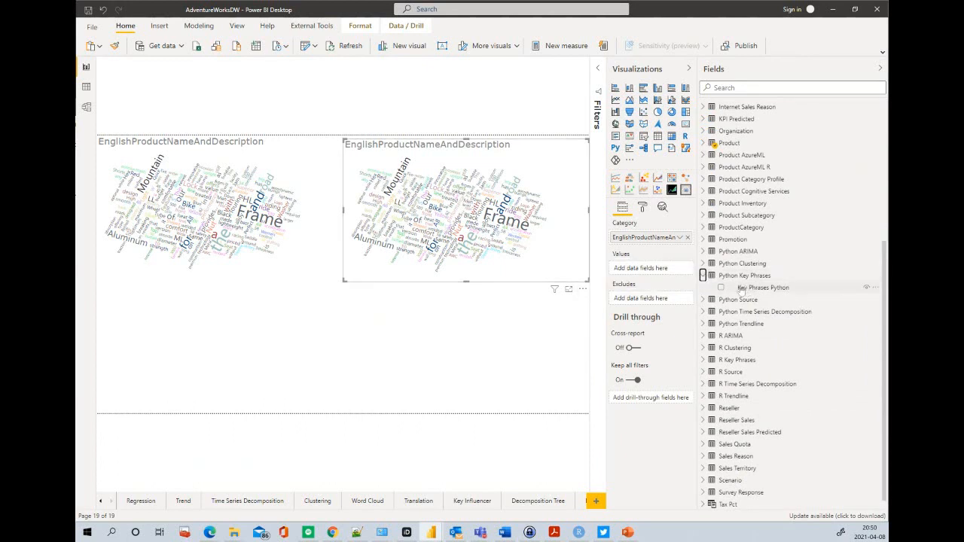
left_click_drag(743, 289, 644, 242)
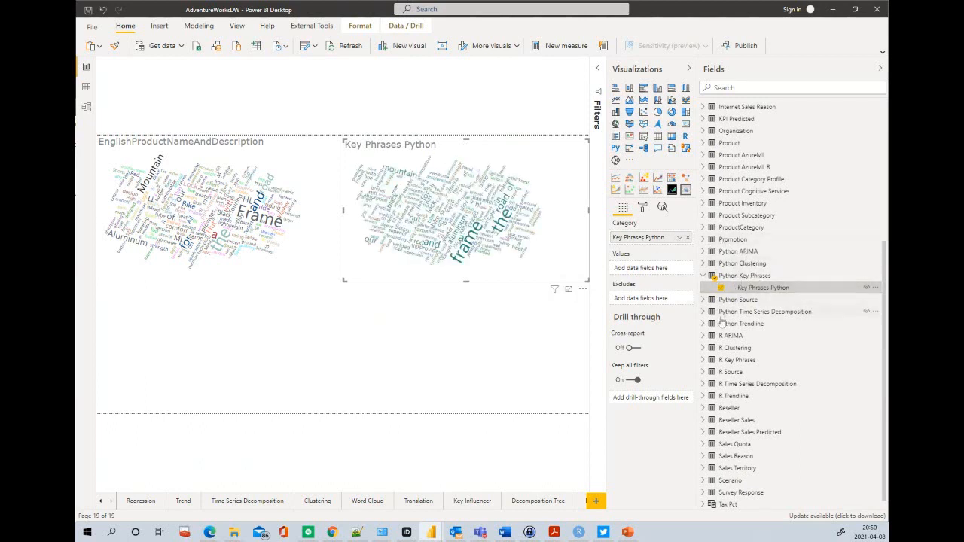
Place a copy of the Python word cloud directly below it with Key Phrases R from the R Key Phrases table as category
left_click(703, 360)
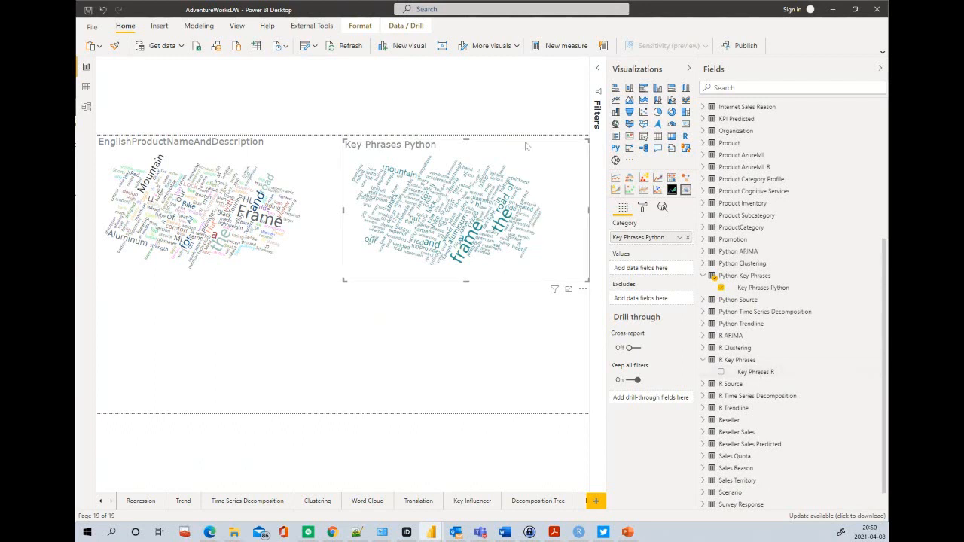
key("ctrl+v")
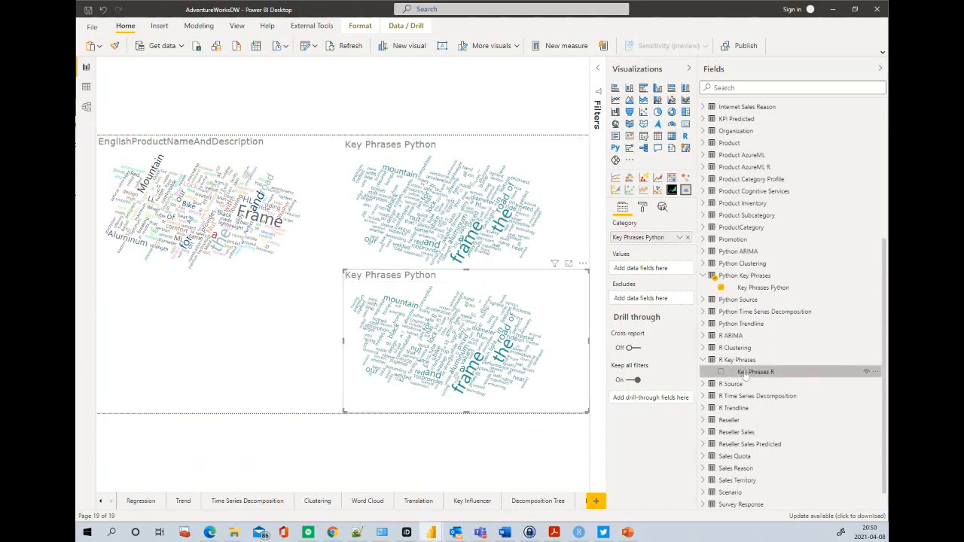
left_click_drag(746, 374, 800, 365)
left_click(800, 368)
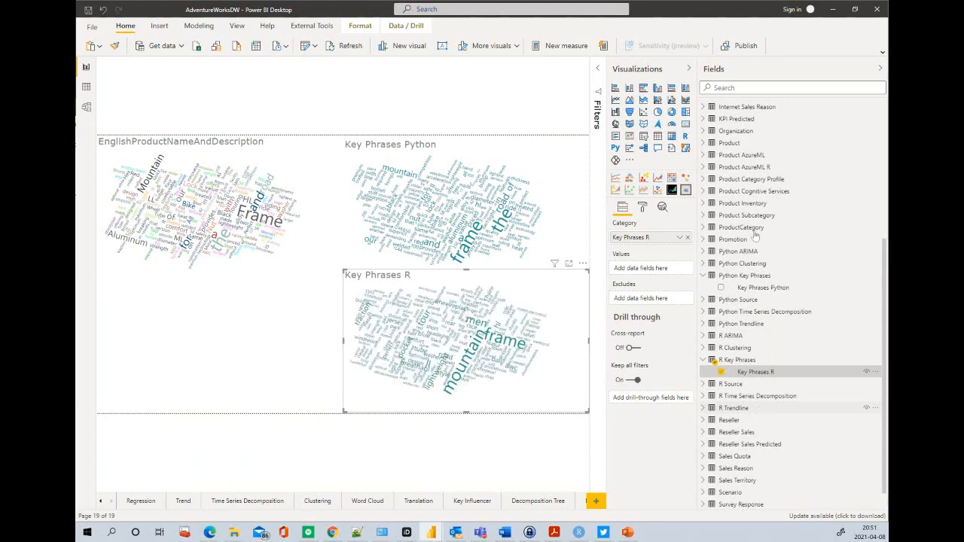
Place another word cloud copy in the page's lower-left quarter with Key Phrases from Product AzureML as category, and collapse the side panes
scroll(762, 333, "up", 6)
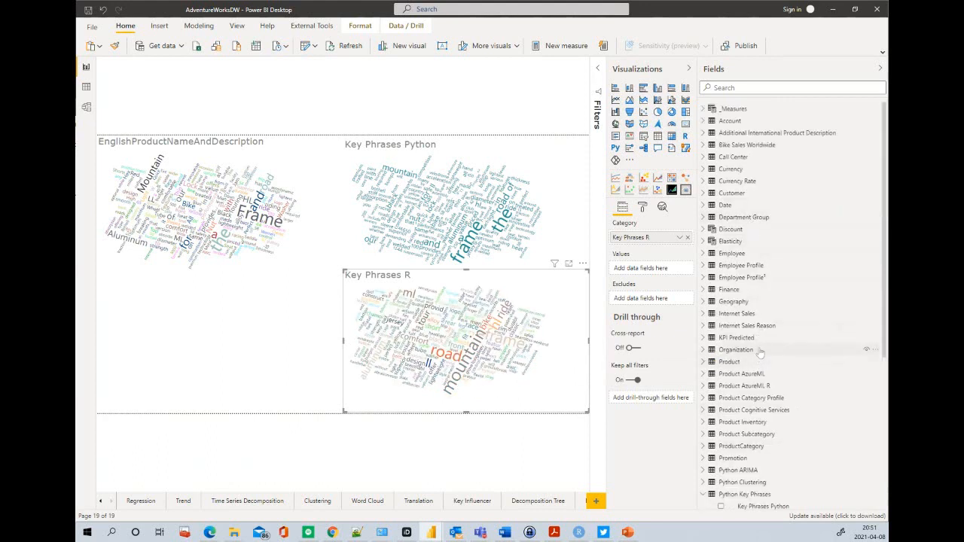
left_click(703, 373)
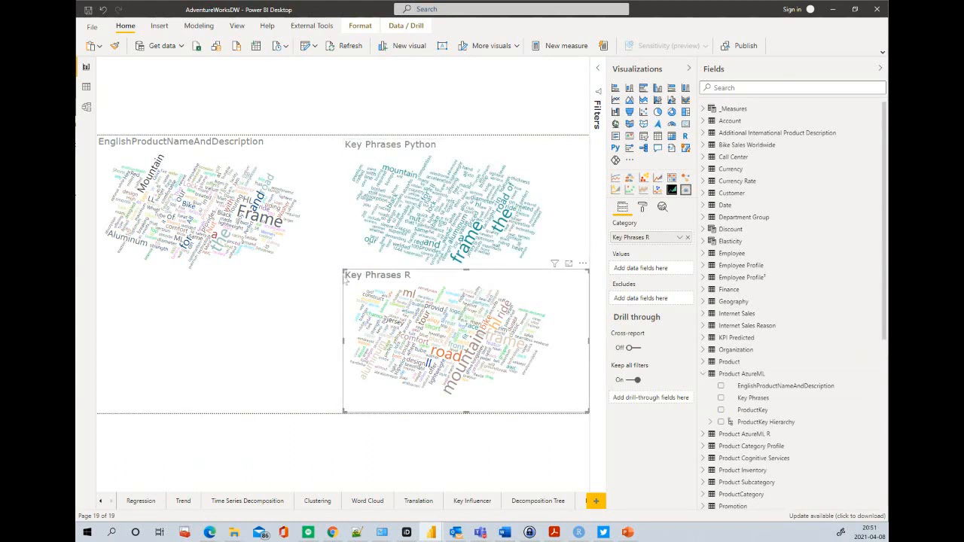
key("ctrl+v")
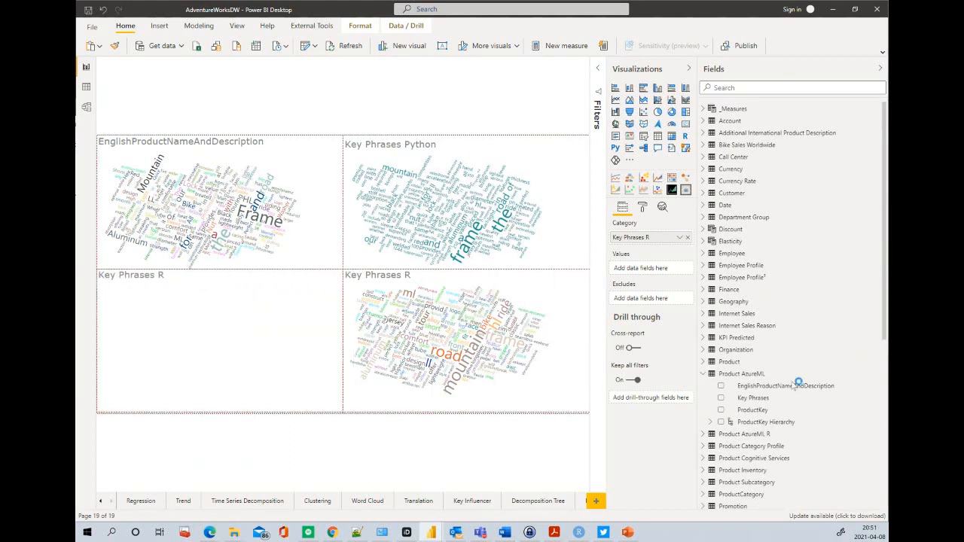
left_click_drag(753, 399, 652, 239)
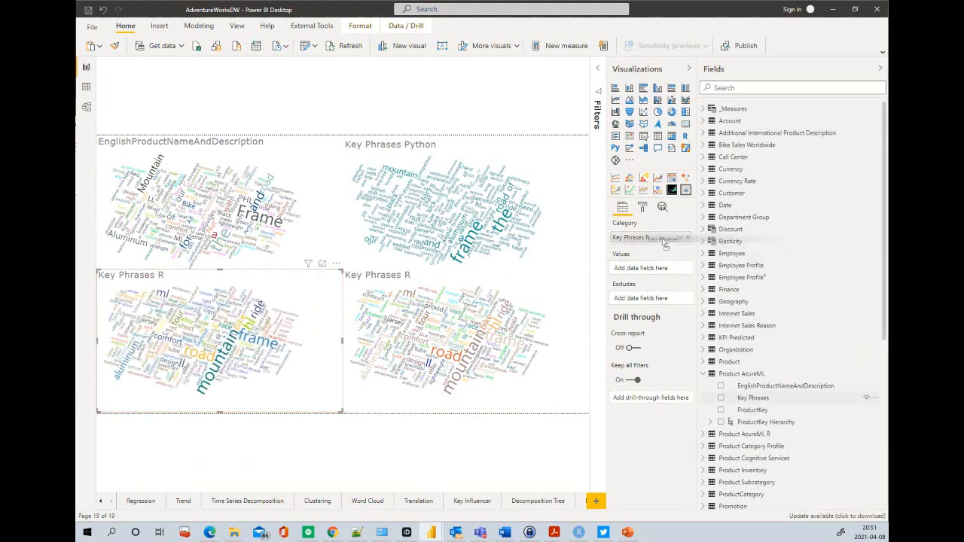
left_click(690, 70)
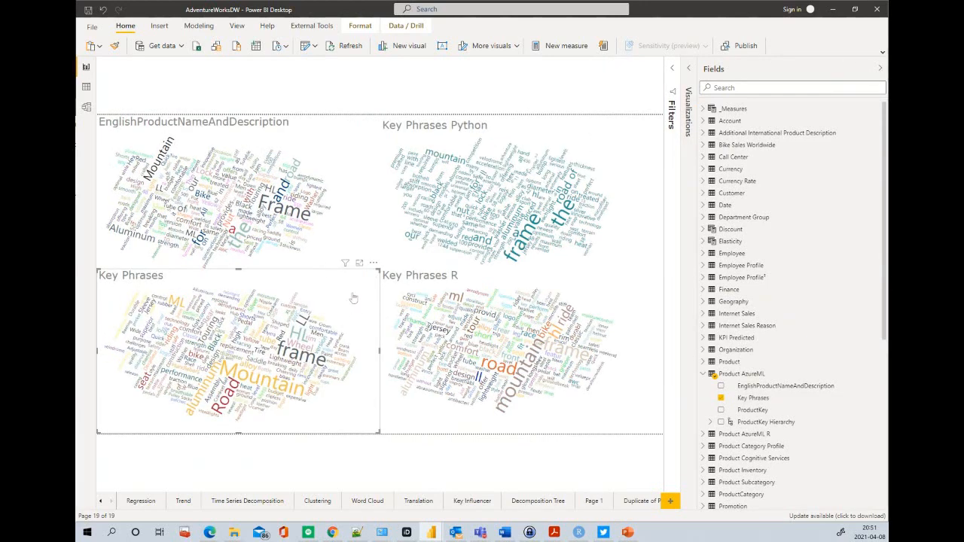
left_click(879, 68)
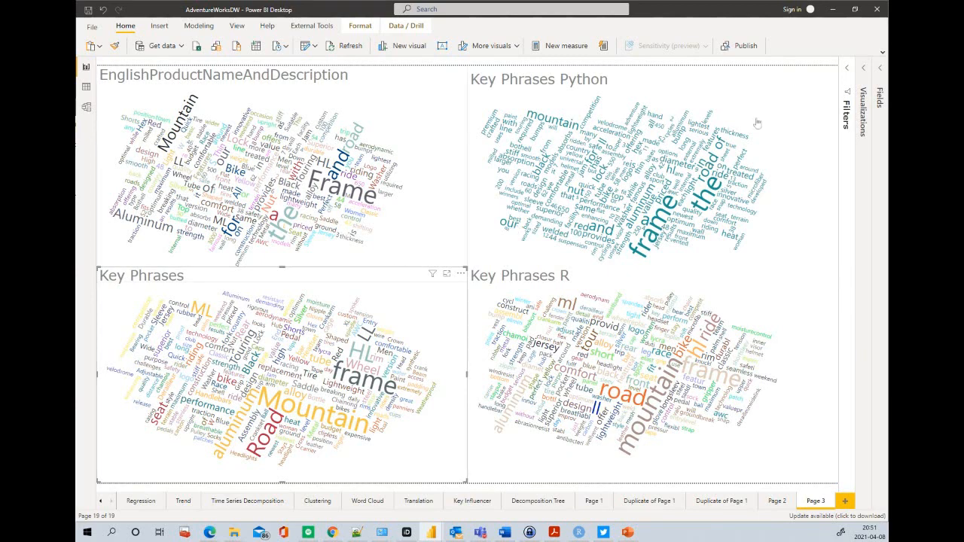
Replace the EnglishProductNameAndDescription word cloud with a slicer on EnglishProductCategoryName from the ProductCategory table
left_click(881, 70)
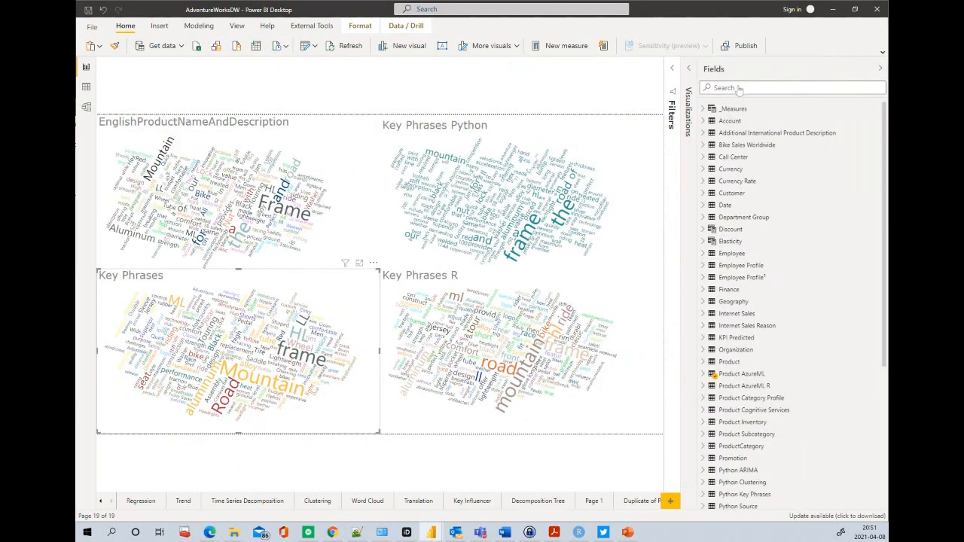
left_click(738, 87)
type("englishproductcategory")
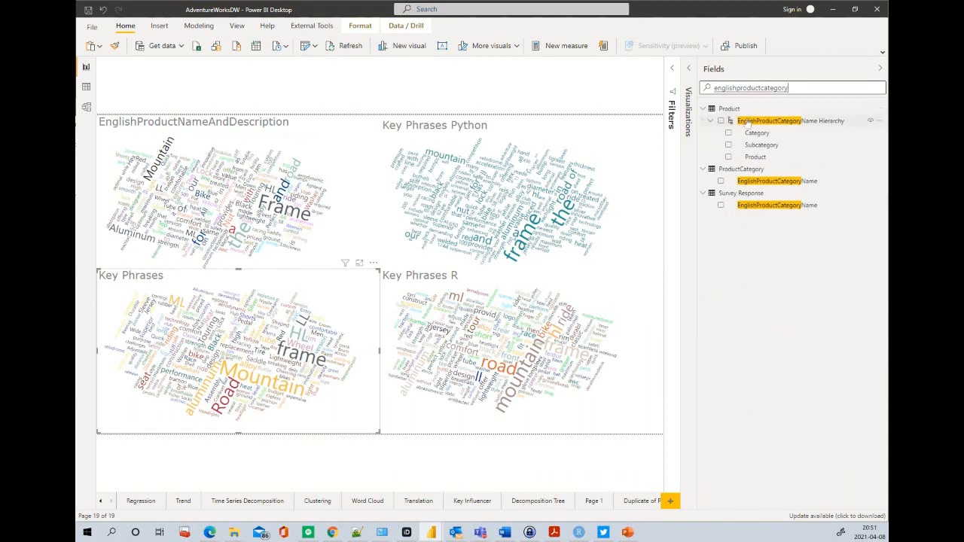
left_click(261, 128)
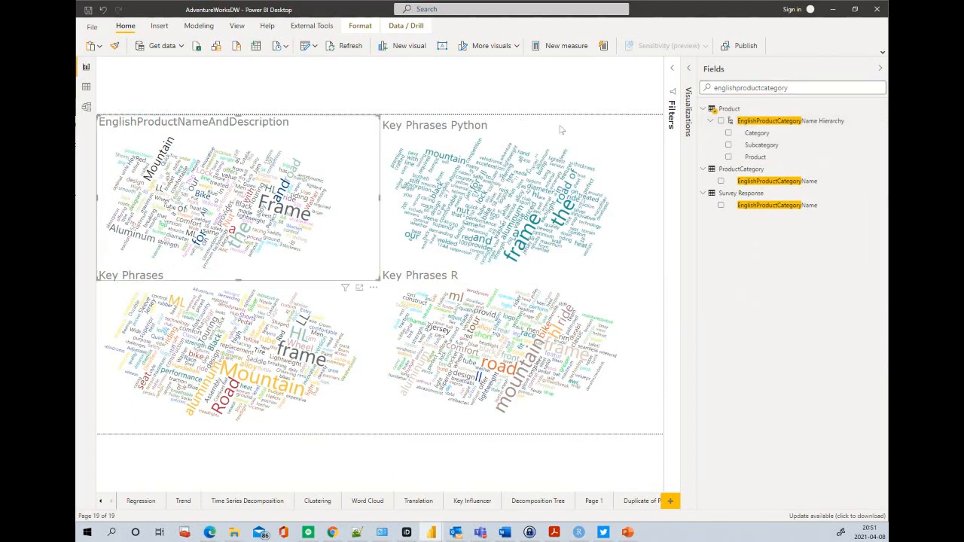
key("Delete")
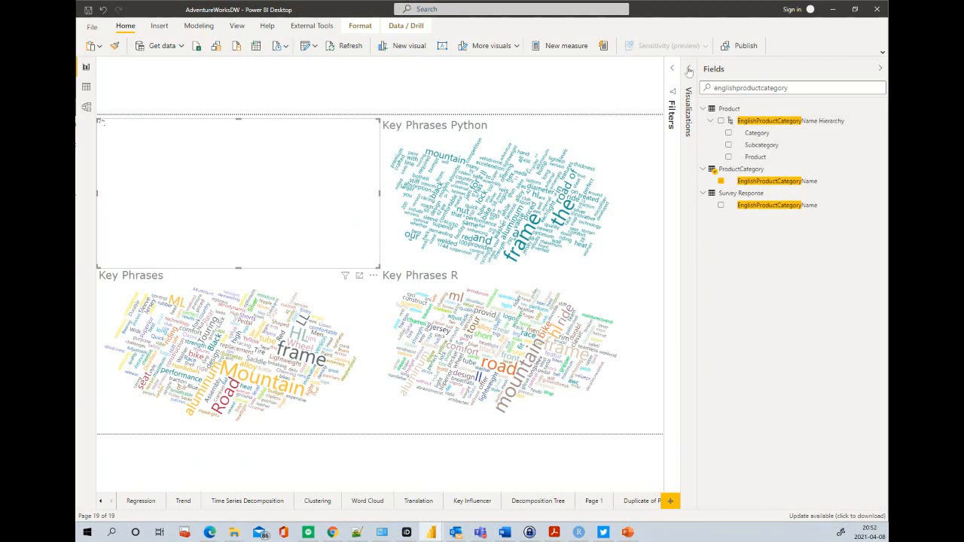
left_click(688, 71)
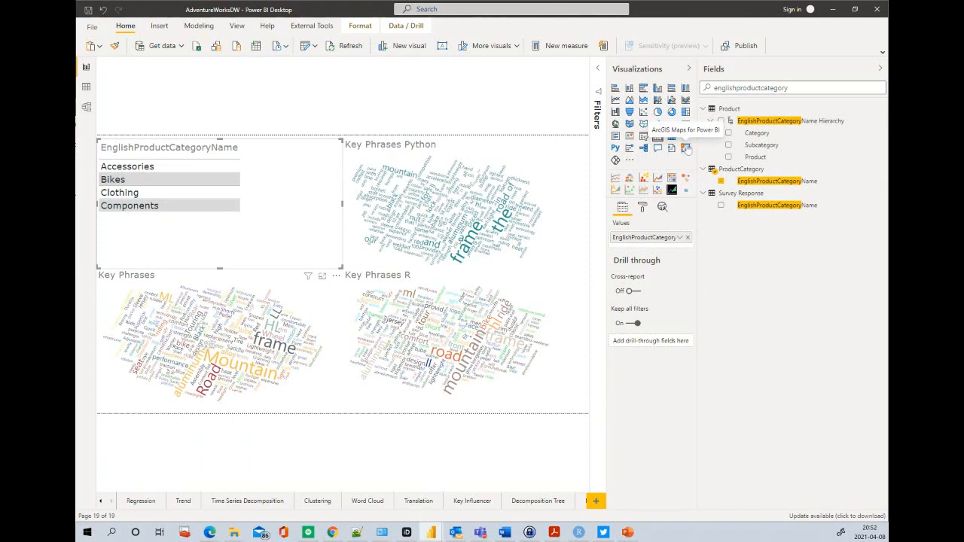
left_click(643, 135)
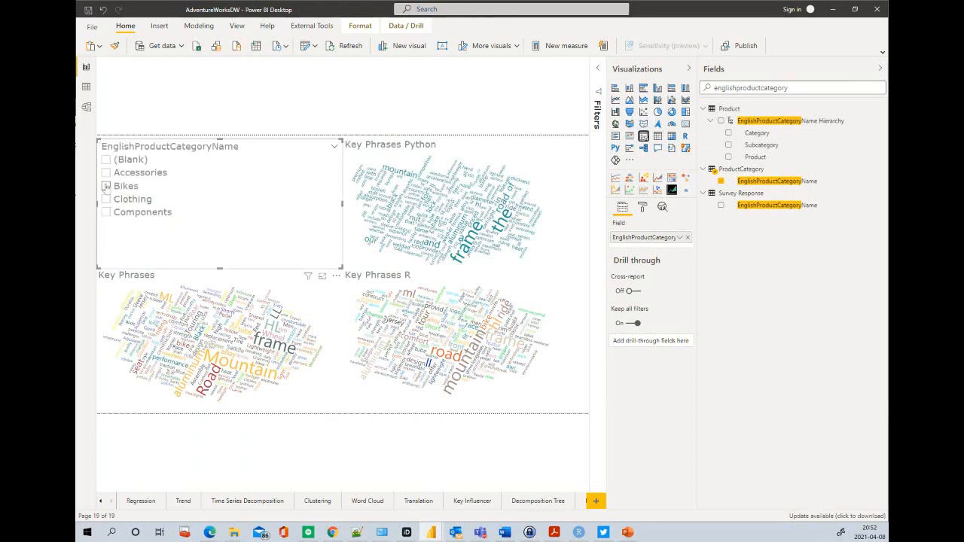
Filter the page to Bikes with the category slicer, collapse the side panes, and switch the slicer selection to Clothing
left_click(107, 186)
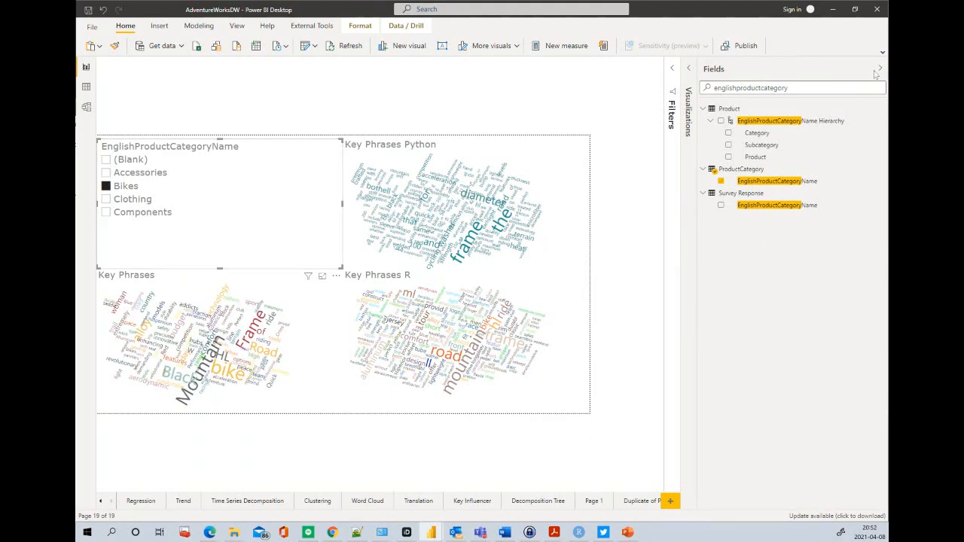
left_click(879, 70)
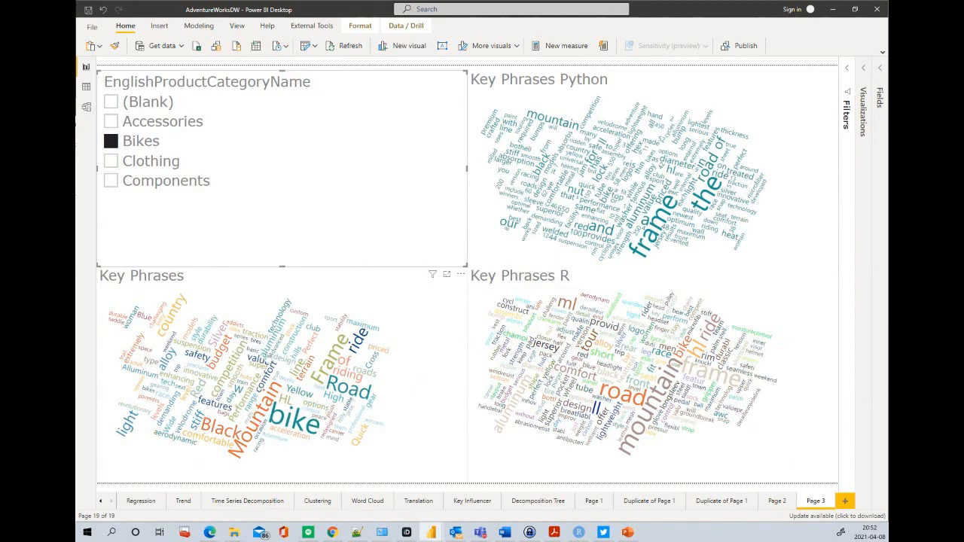
left_click(112, 161)
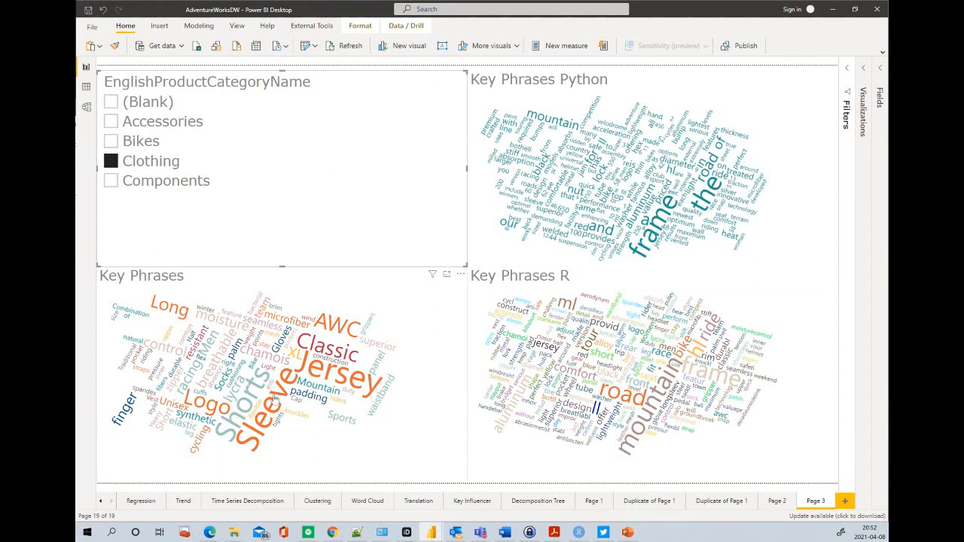
Open the Power Query Editor and show the code of the Run R script step in the R Key Phrases query
mouse_move(274, 396)
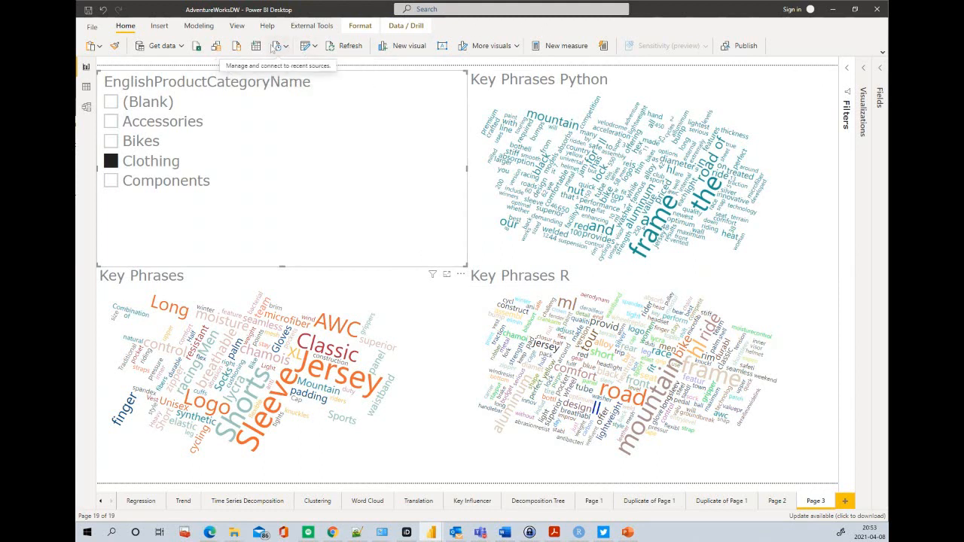
left_click(305, 47)
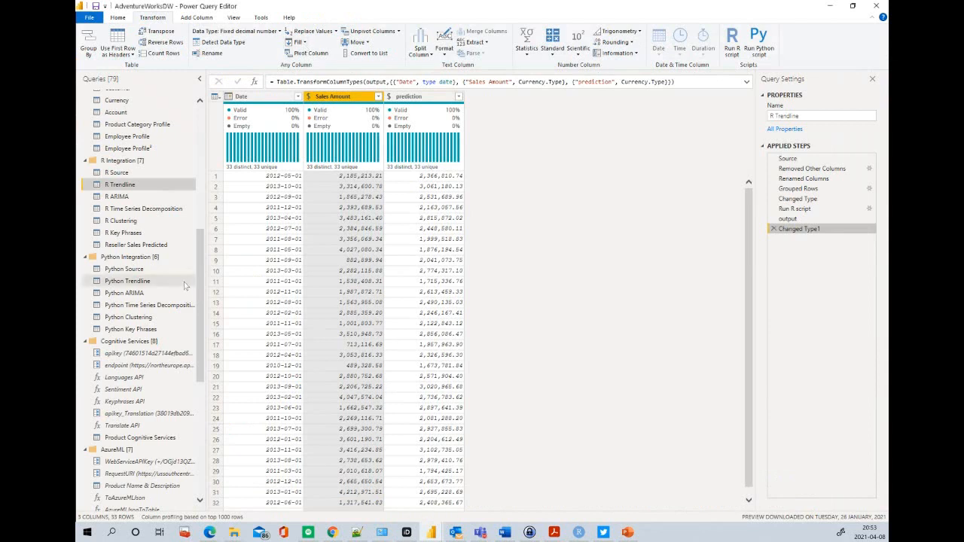
left_click(126, 235)
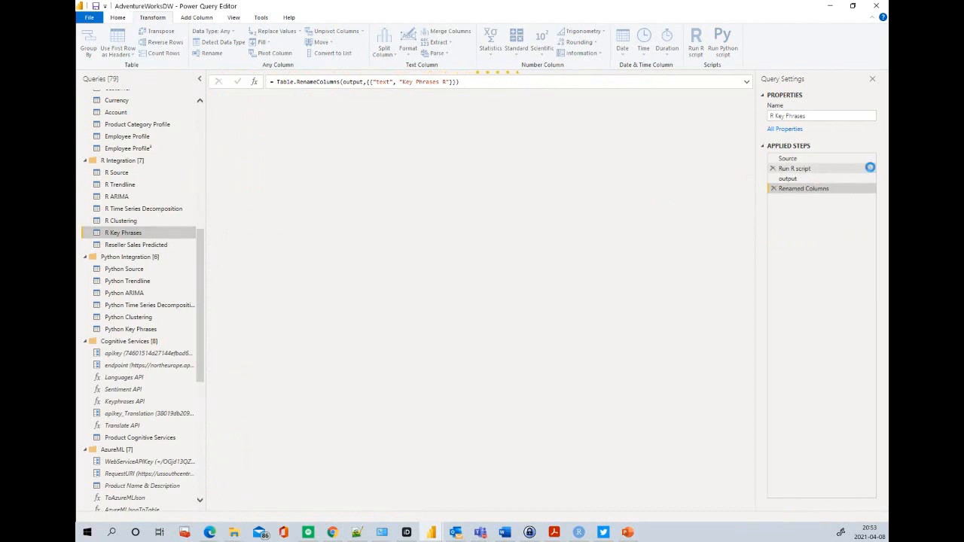
left_click(869, 169)
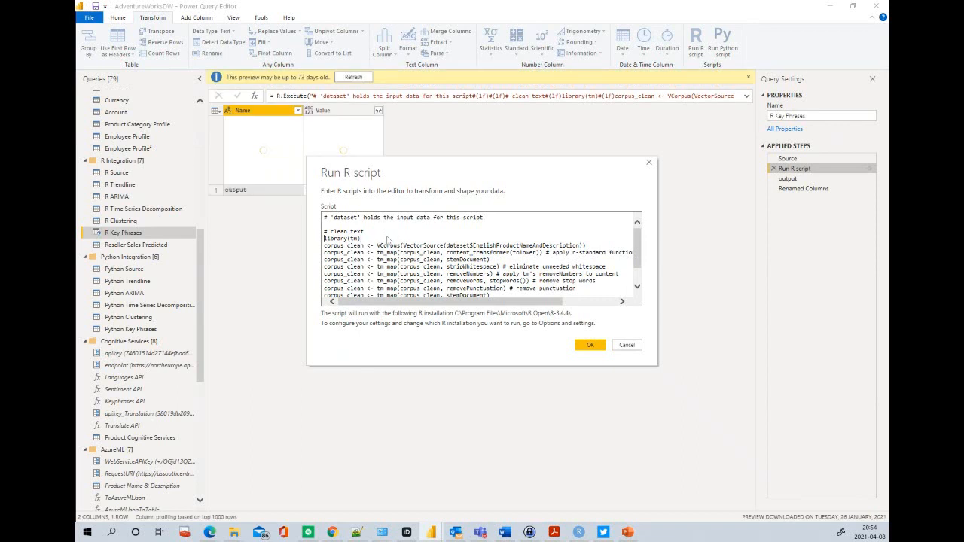
Examine the script's text-cleaning calls from VCorpus and tolower through stemDocument, stripWhitespace and removeNumbers to stopwords
double_click(387, 245)
double_click(520, 252)
double_click(476, 259)
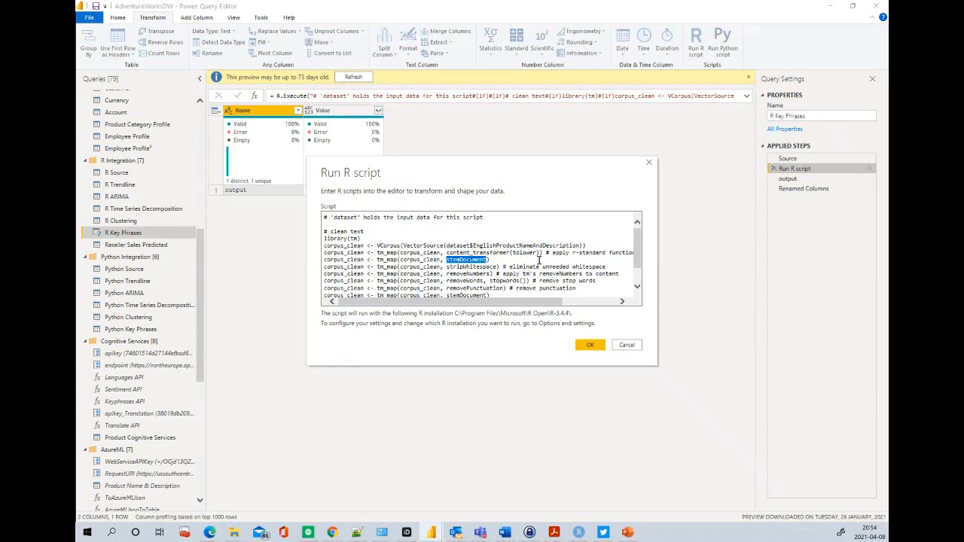
double_click(461, 267)
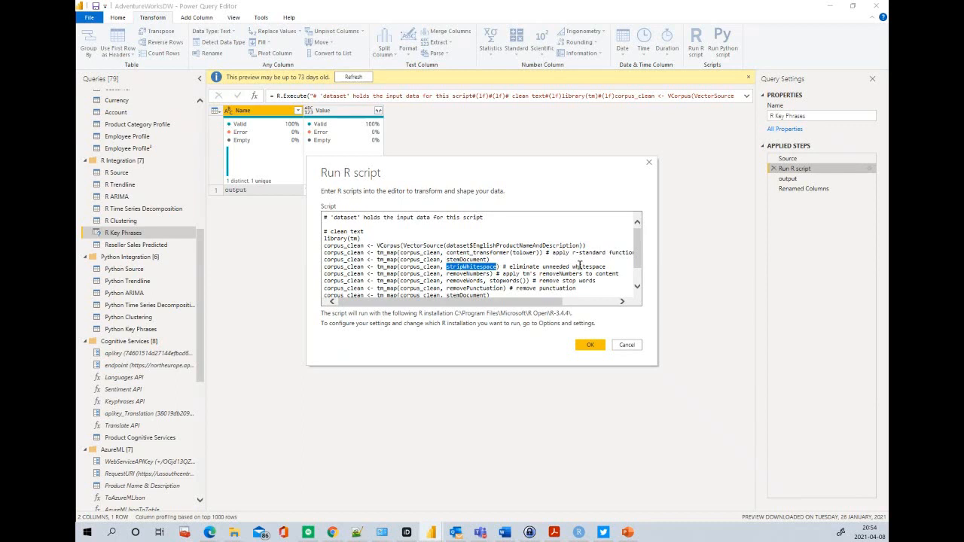
double_click(484, 274)
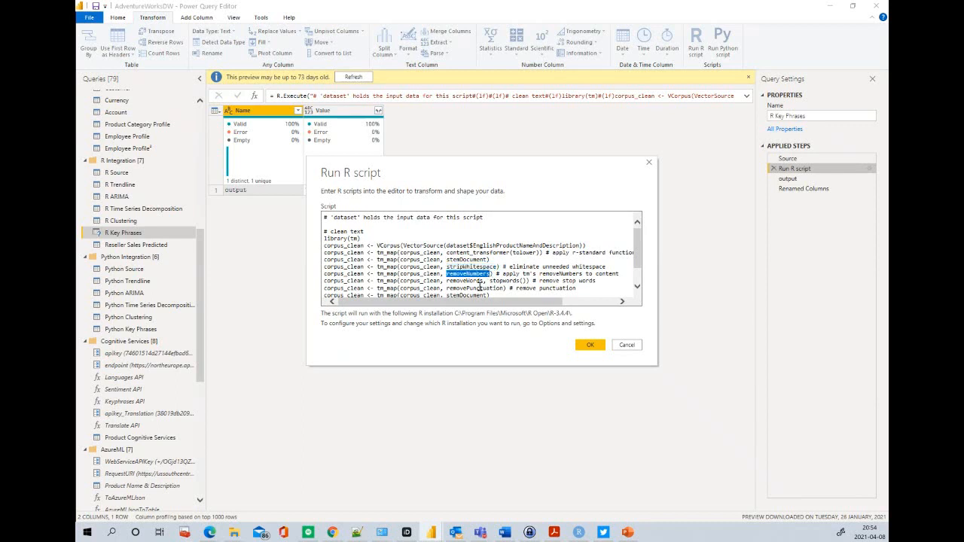
left_click(490, 281)
left_click_drag(489, 281, 525, 281)
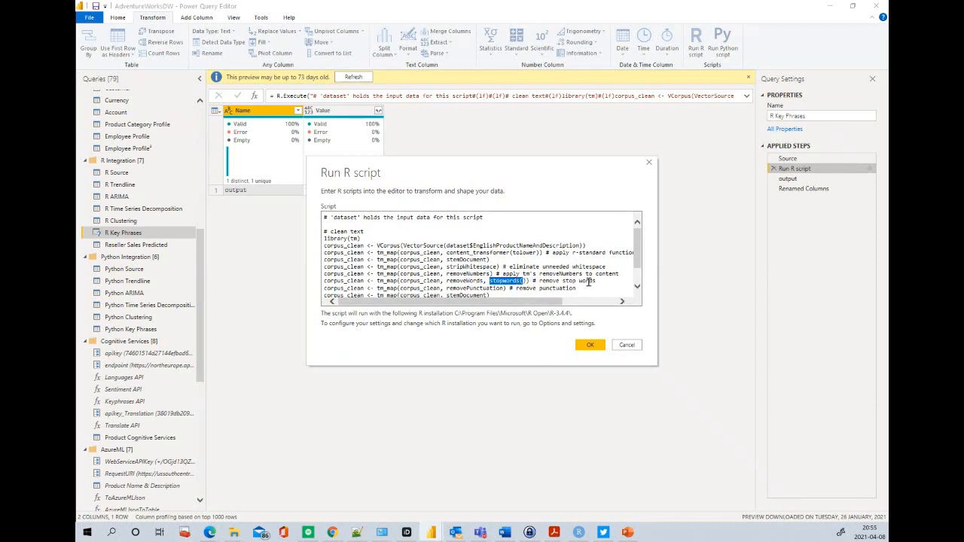
Review the script's final stemDocument and stripWhitespace calls, close the script unchanged, and select the query's Renamed Columns step
left_click_drag(639, 266, 640, 278)
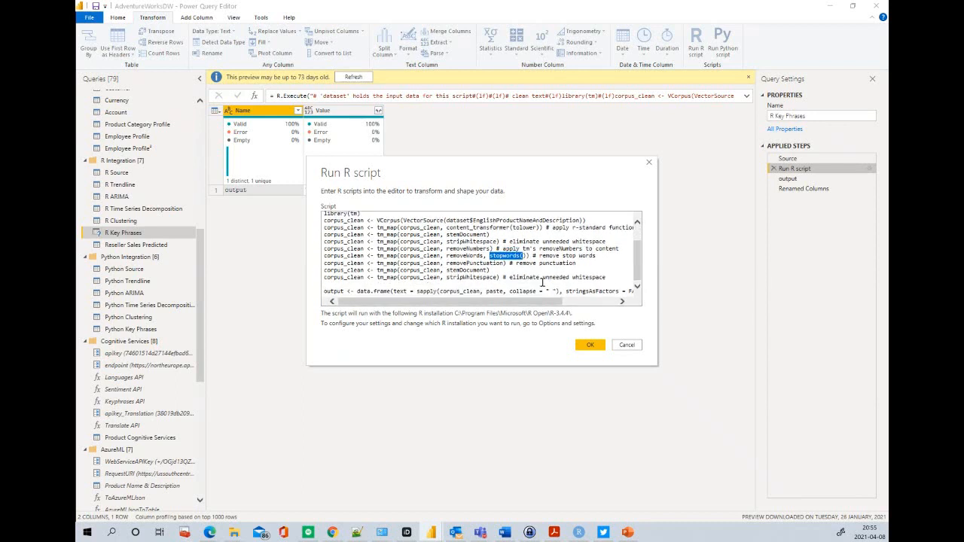
left_click(477, 260)
double_click(471, 270)
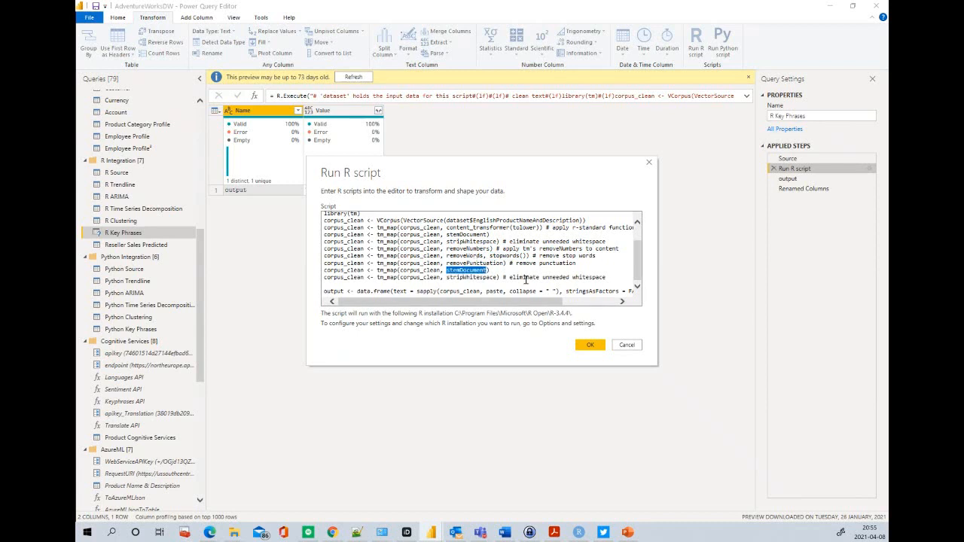
double_click(475, 278)
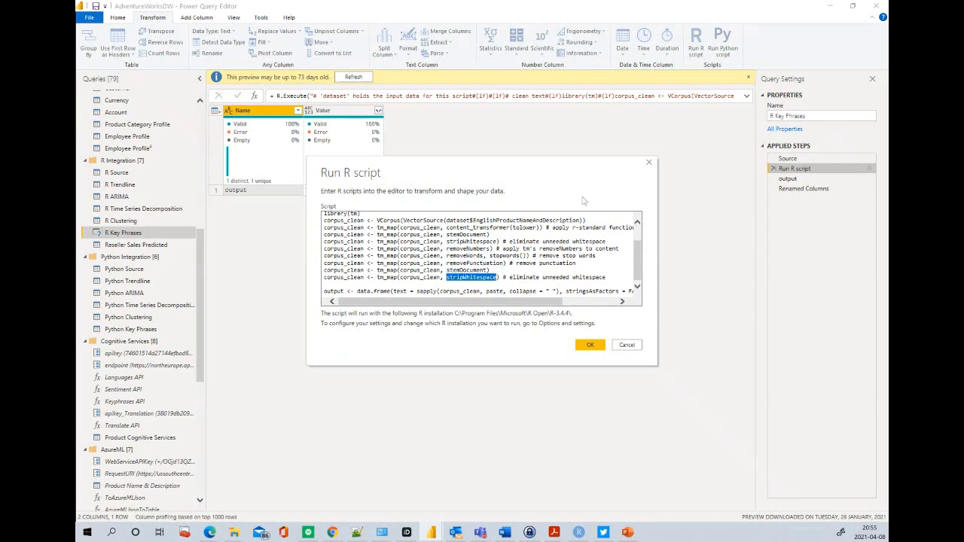
left_click(647, 163)
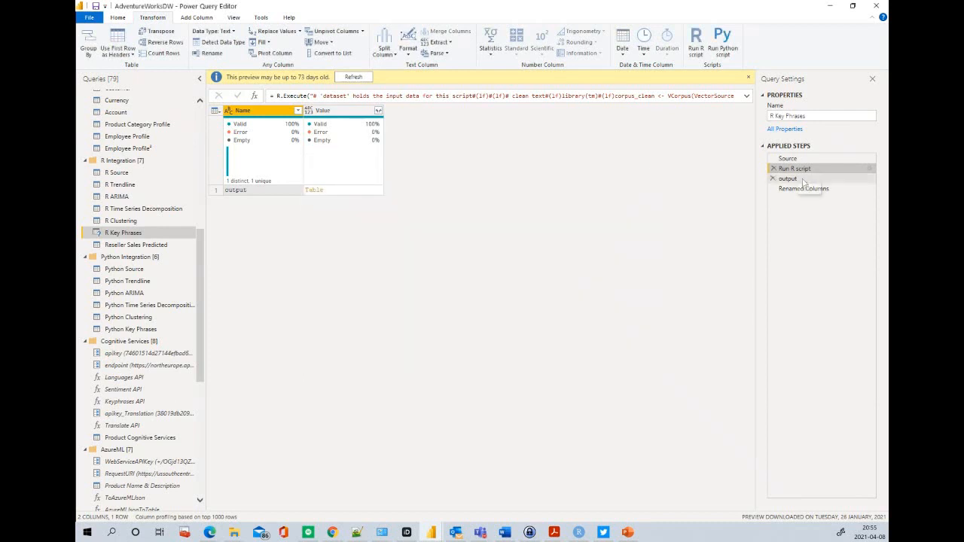
left_click(791, 189)
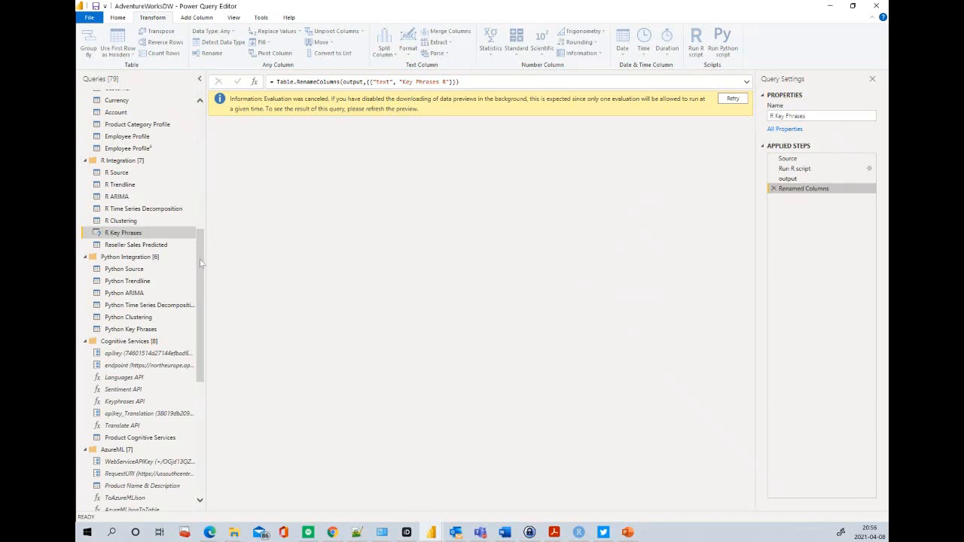
Preview the Product AzureML R query, then view the ToAzureMLJson function's code in the Advanced Editor and close it without changes
left_click_drag(202, 265, 186, 522)
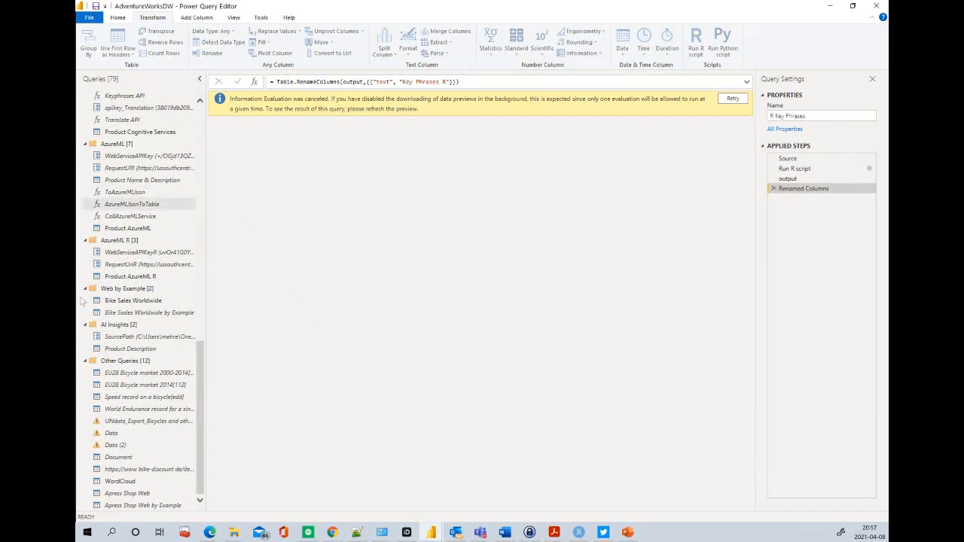
left_click(152, 277)
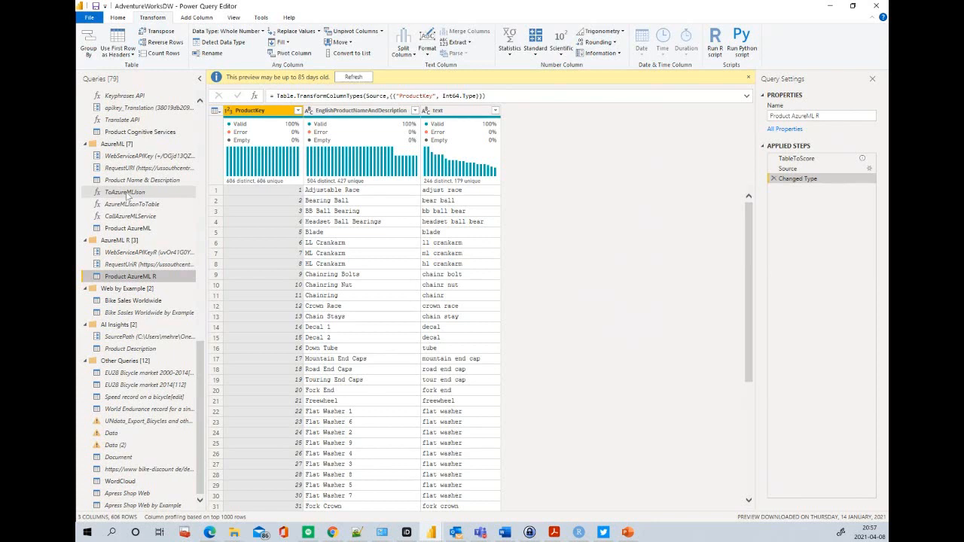
left_click(126, 193)
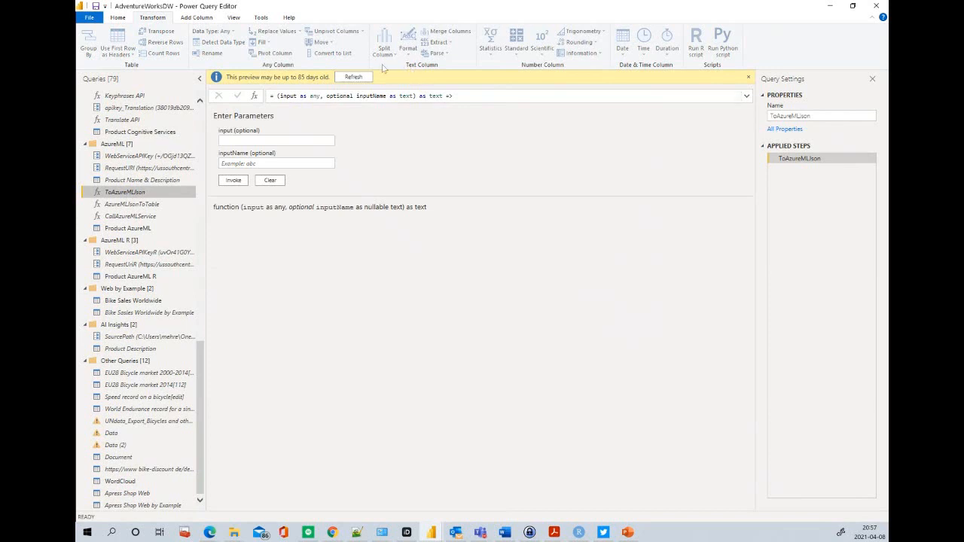
right_click(137, 193)
left_click(175, 322)
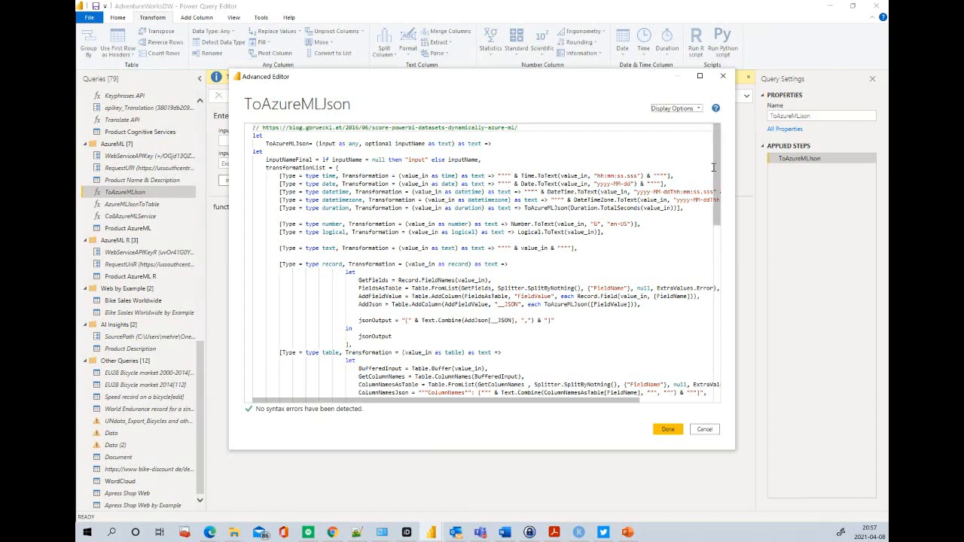
left_click_drag(713, 167, 700, 128)
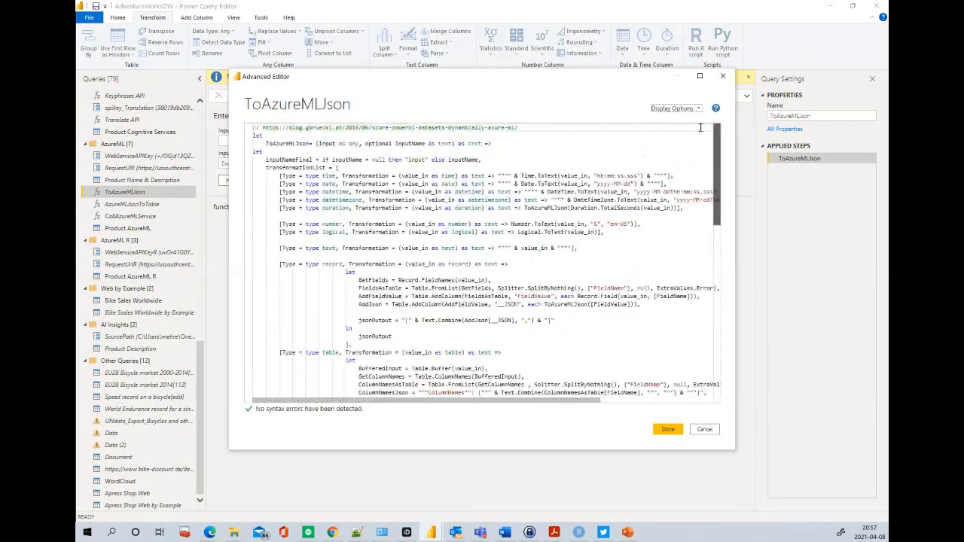
double_click(352, 128)
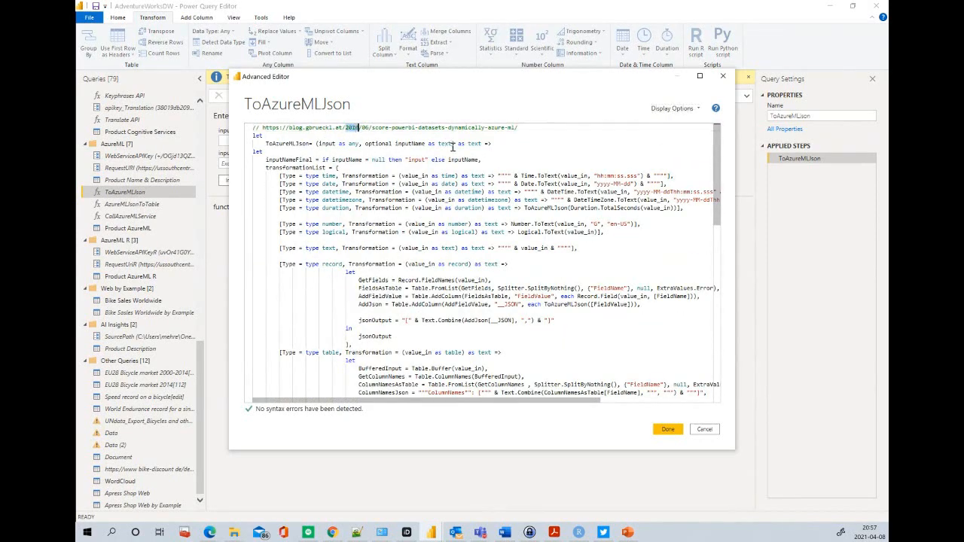
left_click(705, 429)
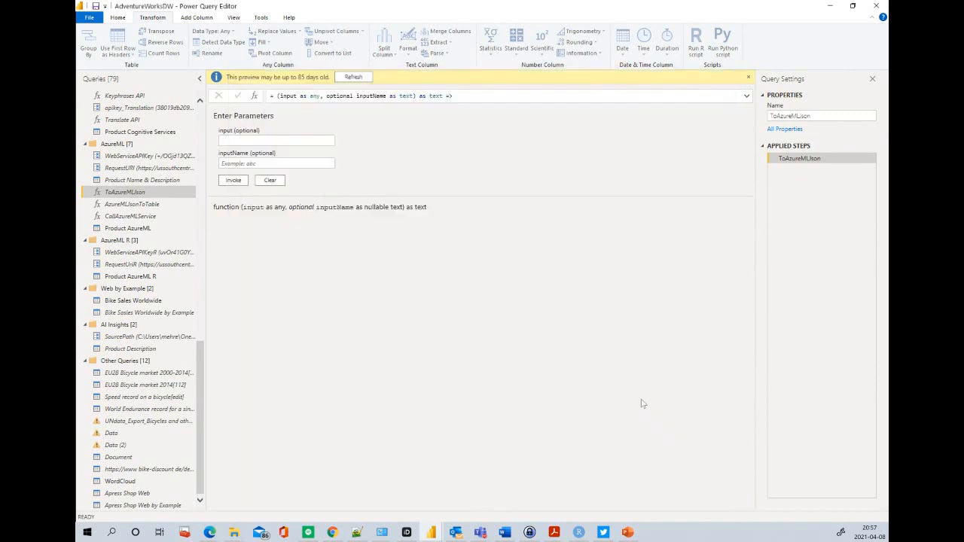
Inspect the Source and TableToScore steps of the Product AzureML query
left_click(142, 230)
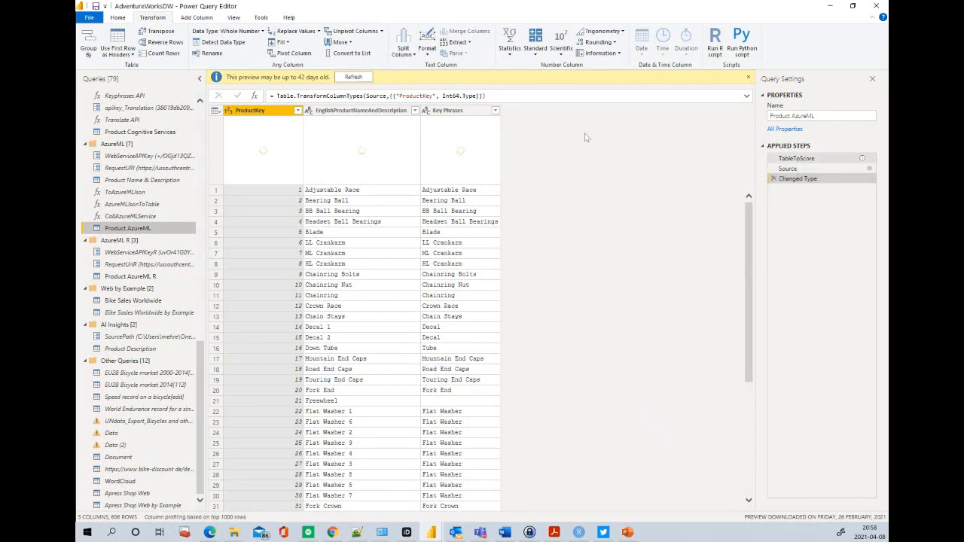
left_click(789, 172)
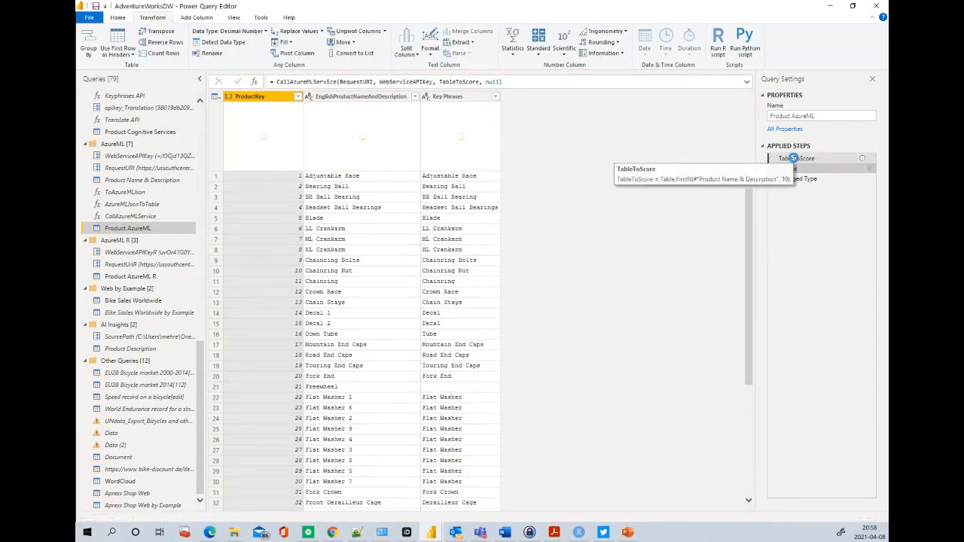
left_click(791, 158)
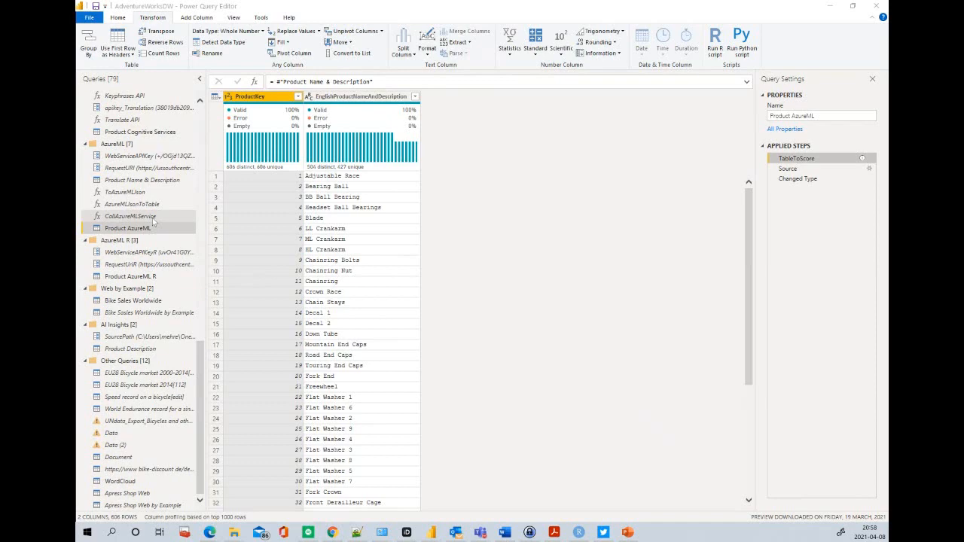
Review the Extract Key Phrases - R experiment in Azure Machine Learning Studio (classic) in the browser, with a brief return to the Power BI report
key("alt+Tab")
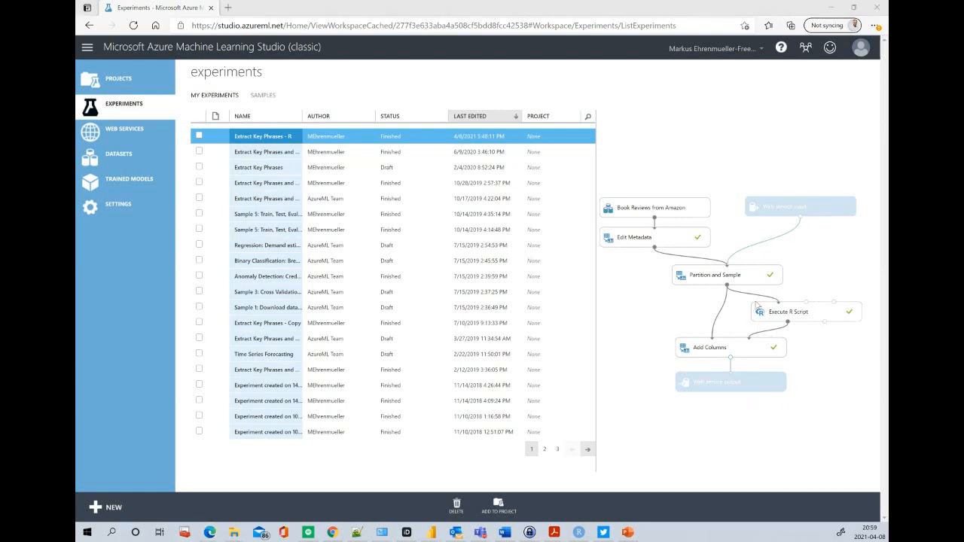
key("alt+Tab")
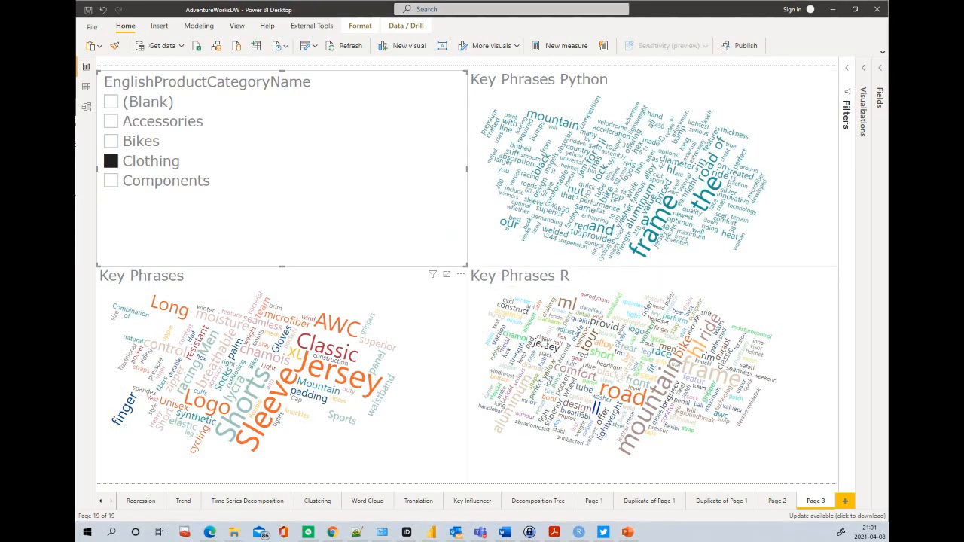
key("alt+Tab")
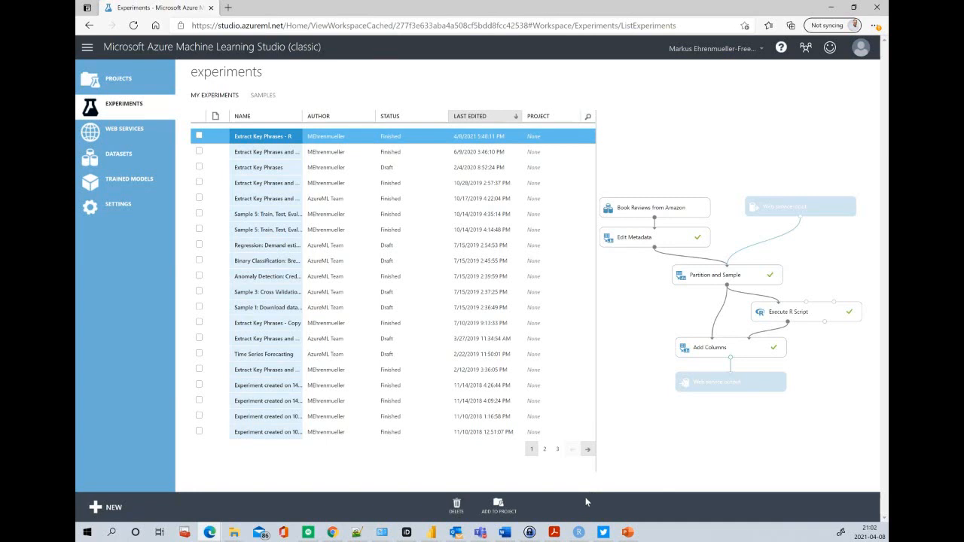
Return to the Power Query Editor and launch the Azure Machine Learning AI Insights function for the Product AzureML query
mouse_move(431, 532)
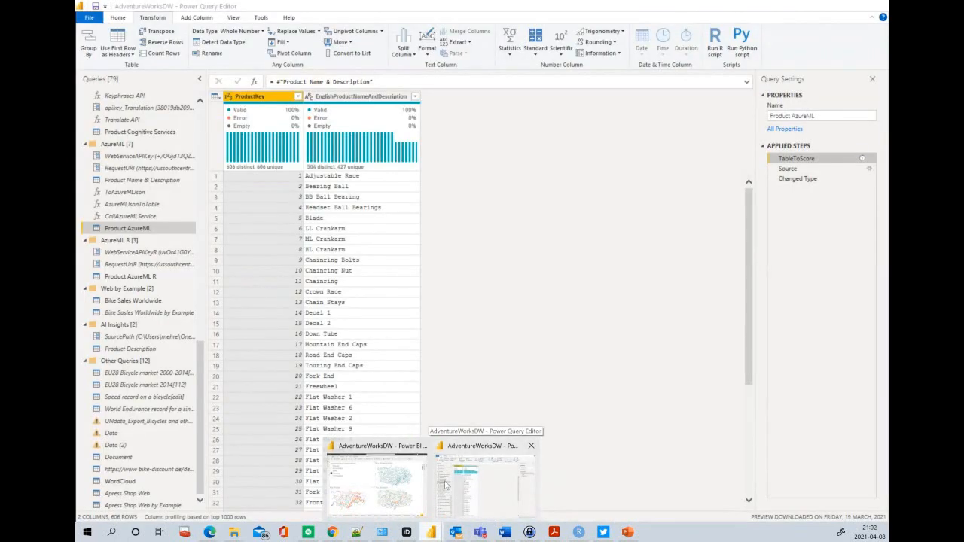
left_click(480, 486)
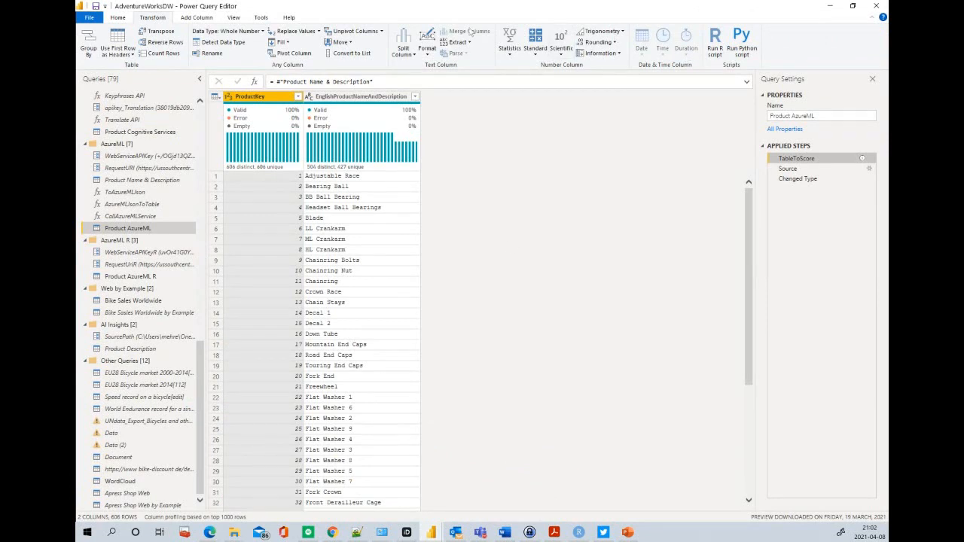
left_click(210, 21)
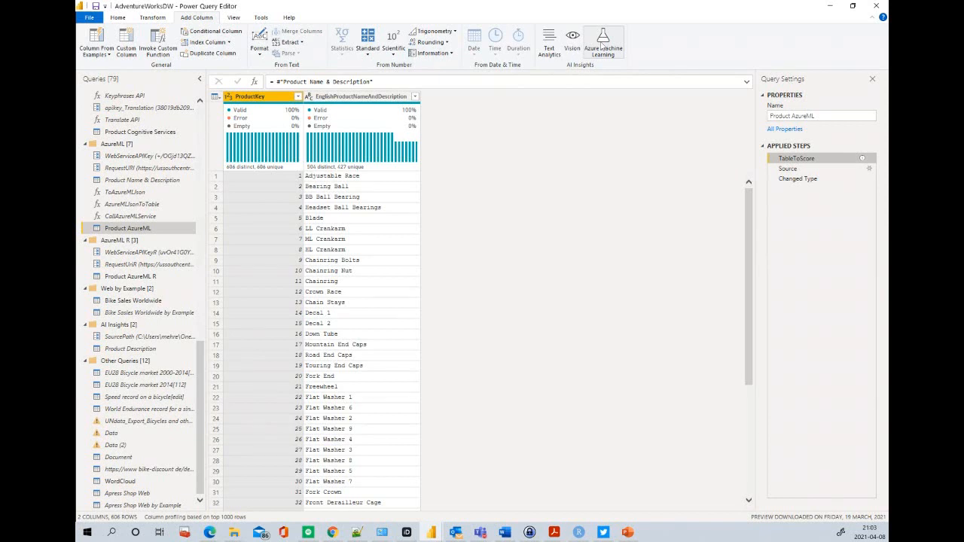
left_click(603, 45)
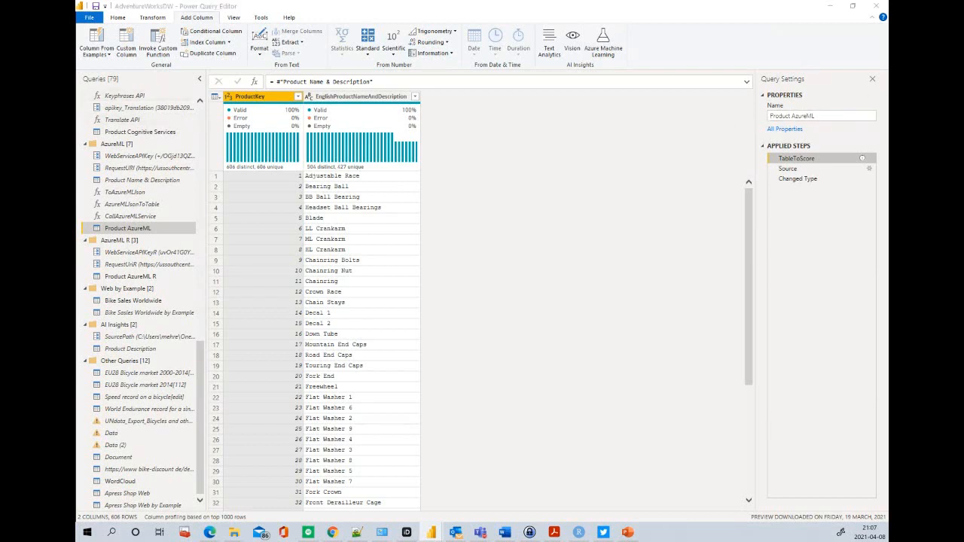
left_click(628, 533)
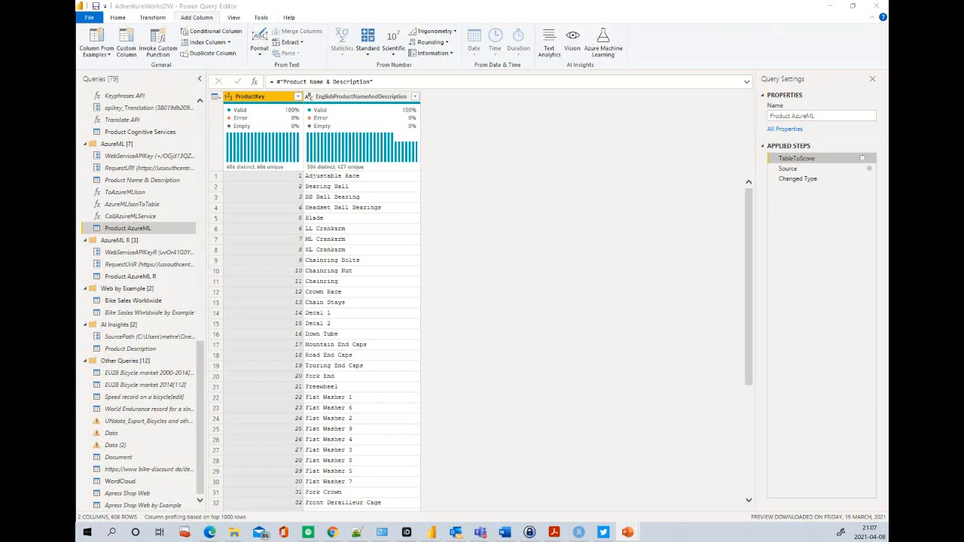
key("alt+Tab")
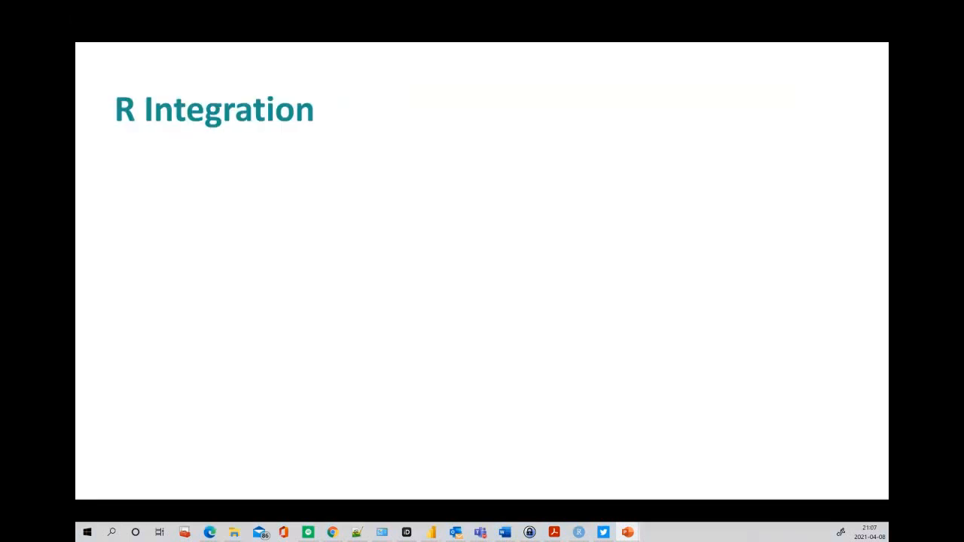
left_click(513, 255)
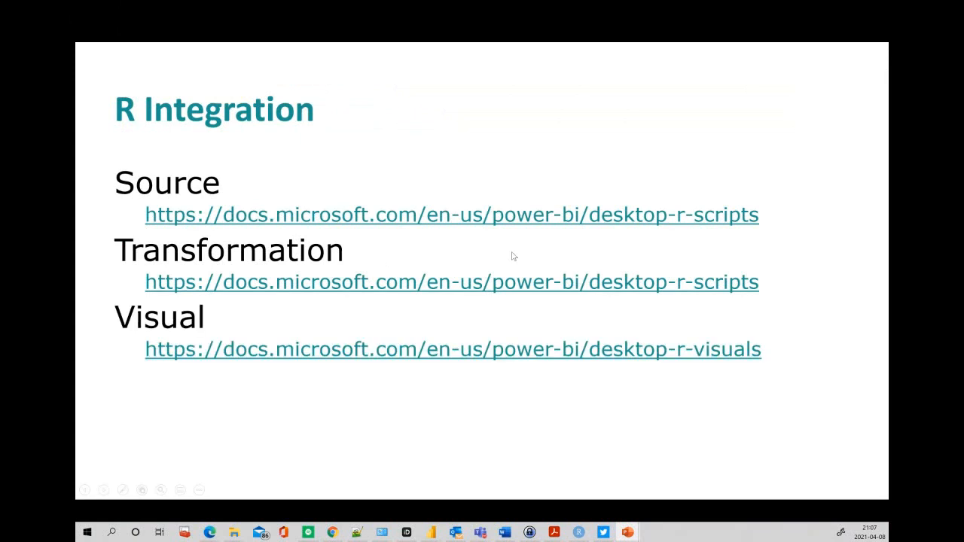
left_click(595, 313)
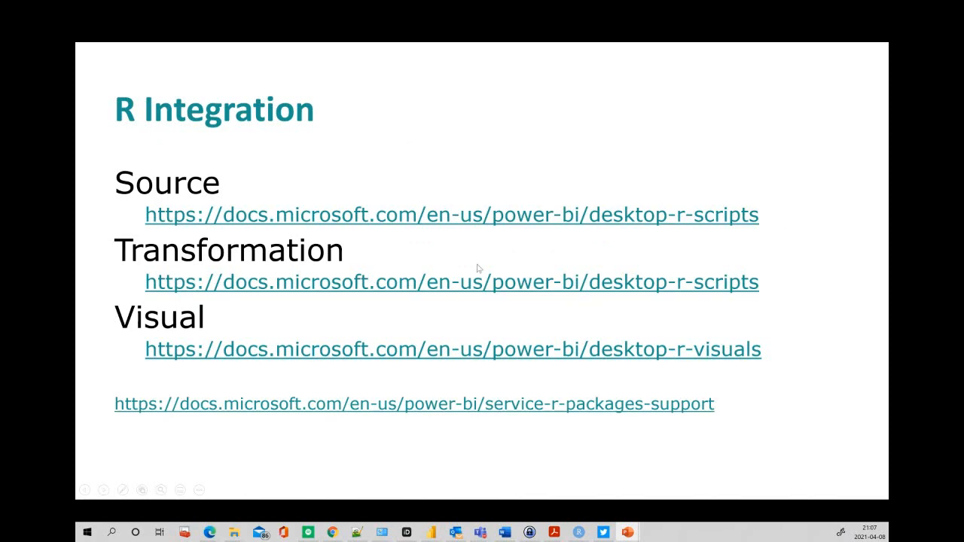
left_click(488, 319)
left_click(488, 319)
left_click(488, 320)
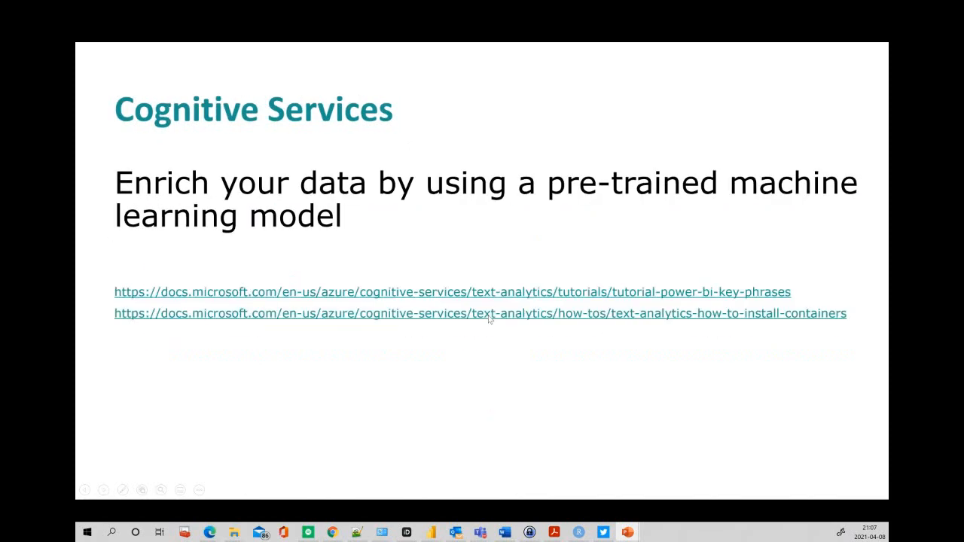
left_click(488, 320)
left_click(488, 319)
left_click(488, 320)
left_click(488, 319)
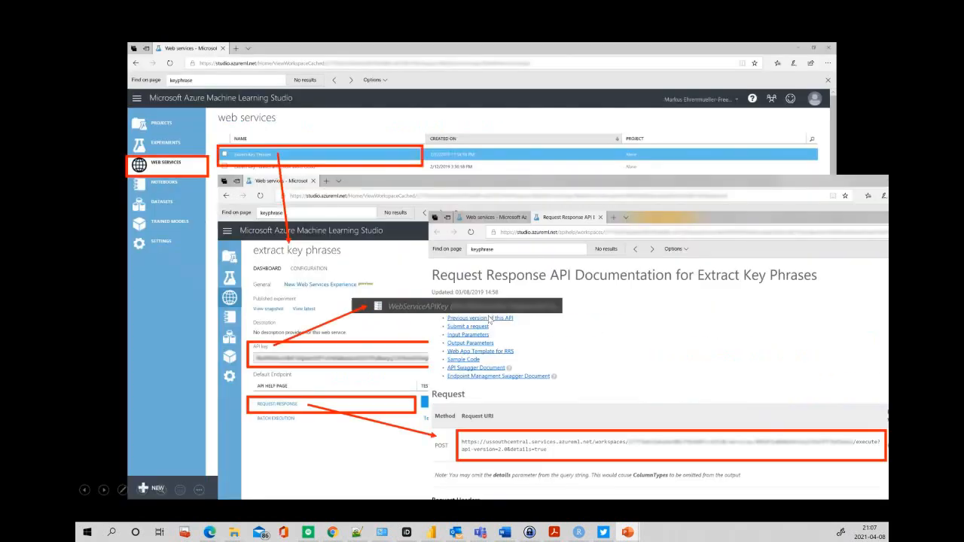
left_click(489, 318)
left_click(516, 219)
left_click(516, 219)
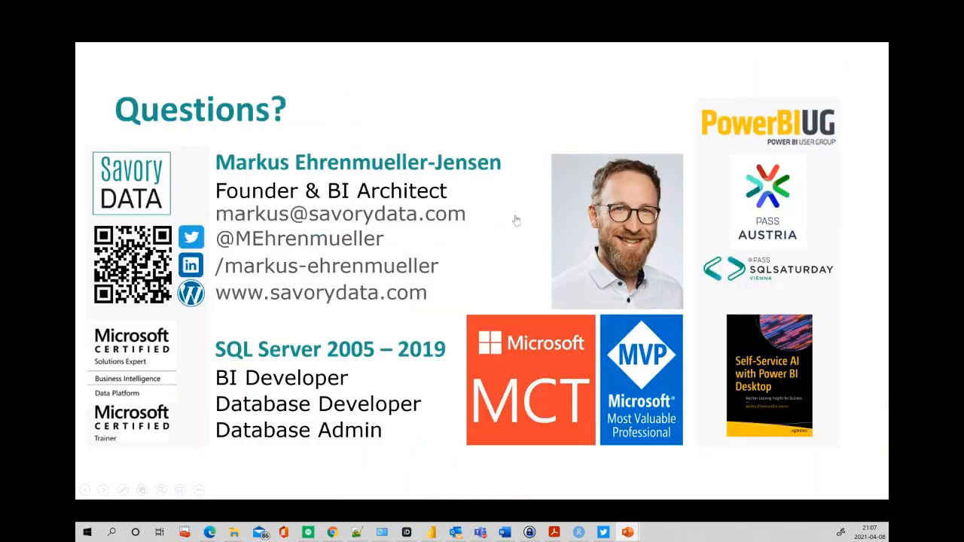
left_click(517, 220)
left_click(540, 217)
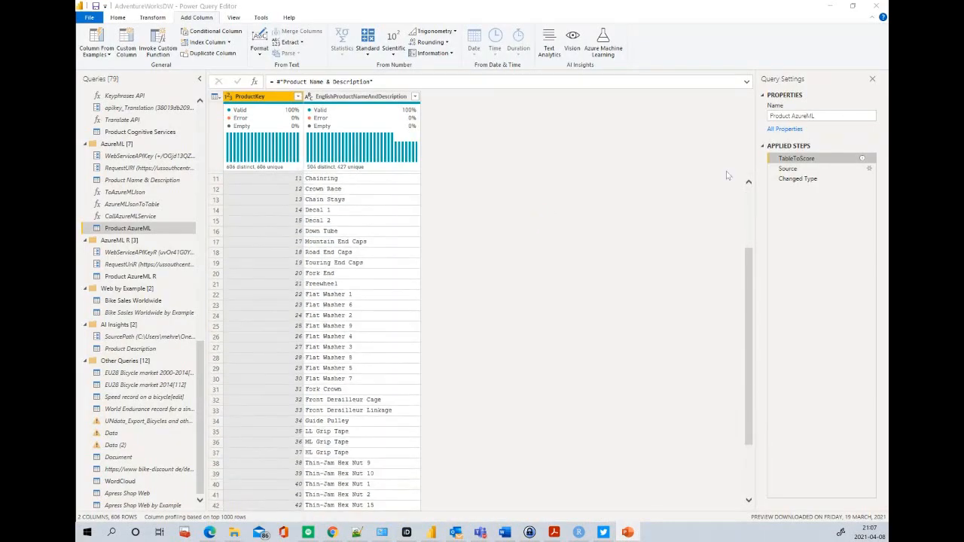
scroll(726, 175, "up", 4)
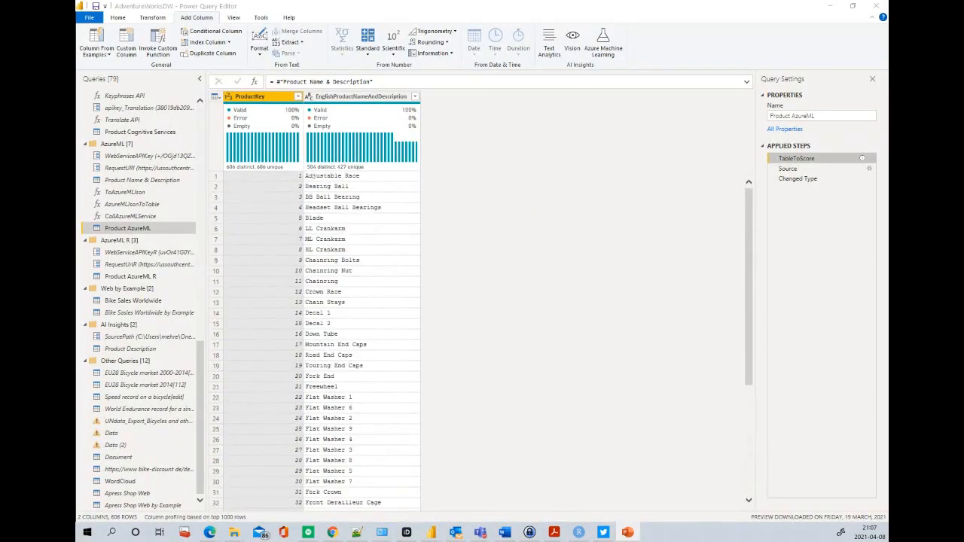